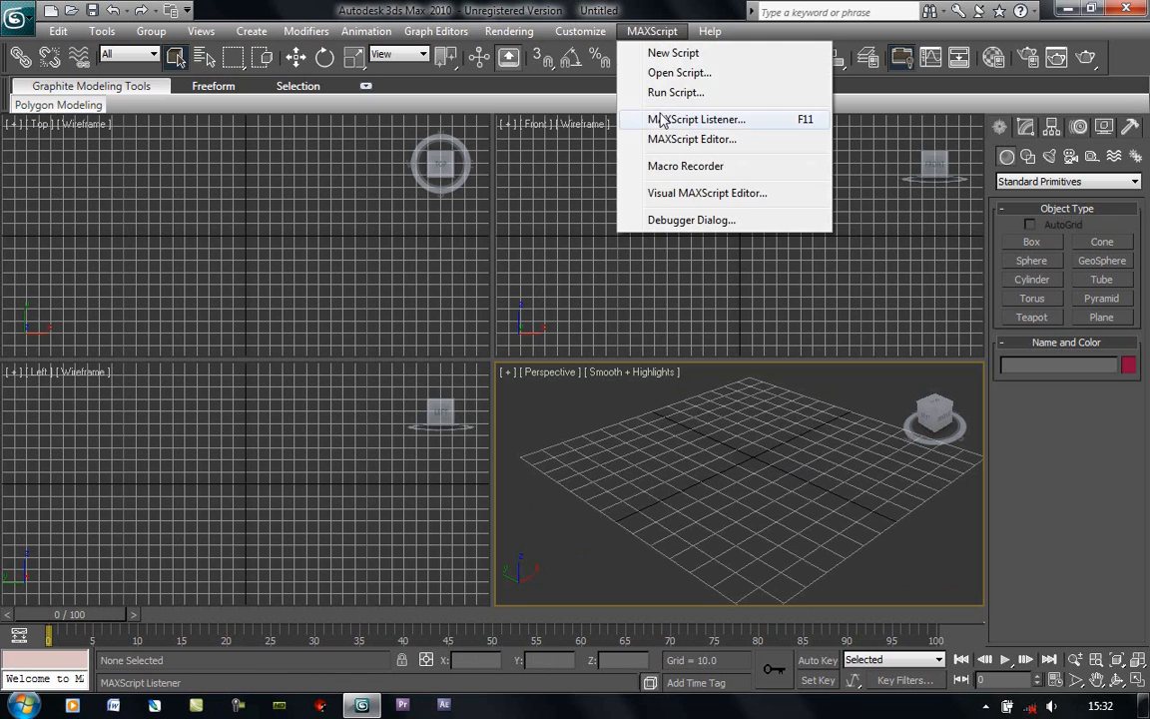
Open the tracking script from the TRACK folder on the Storage (D:) drive
key(Escape)
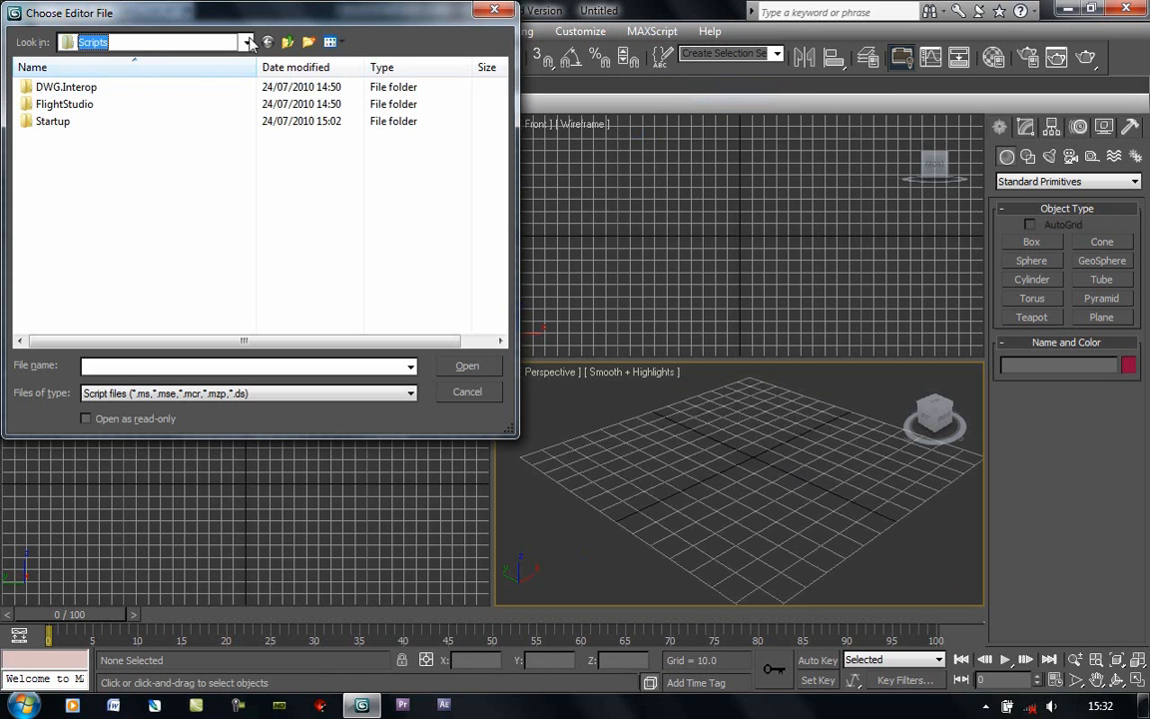
click(160, 42)
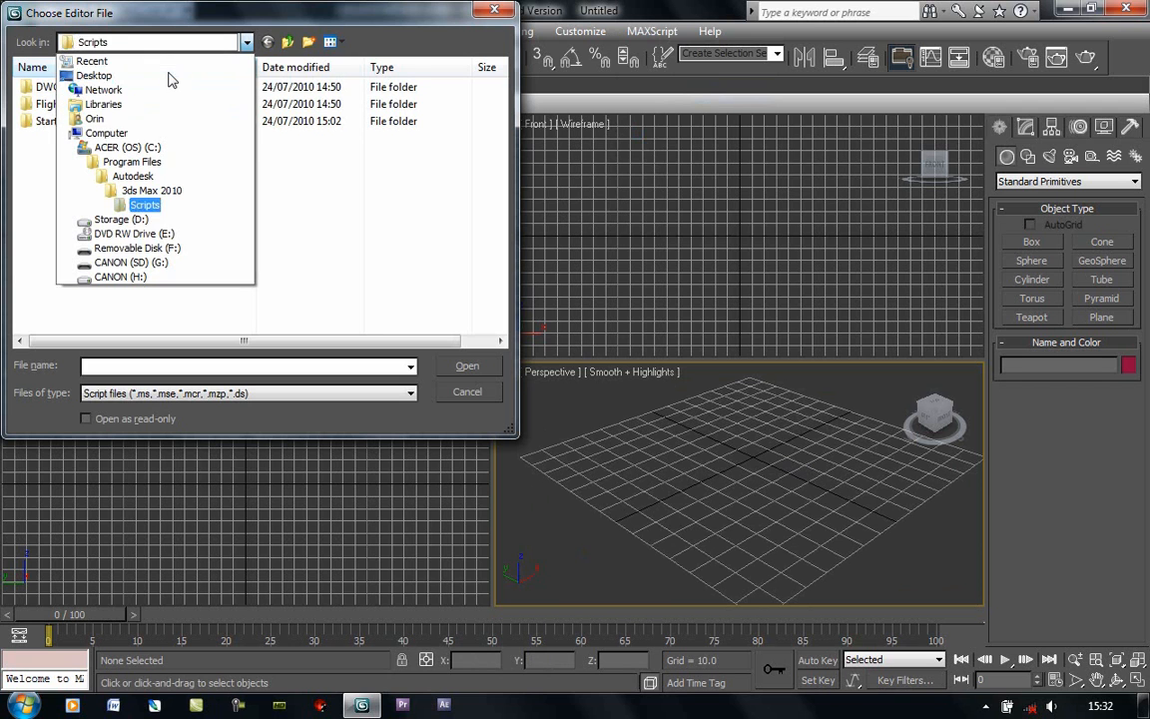
click(117, 220)
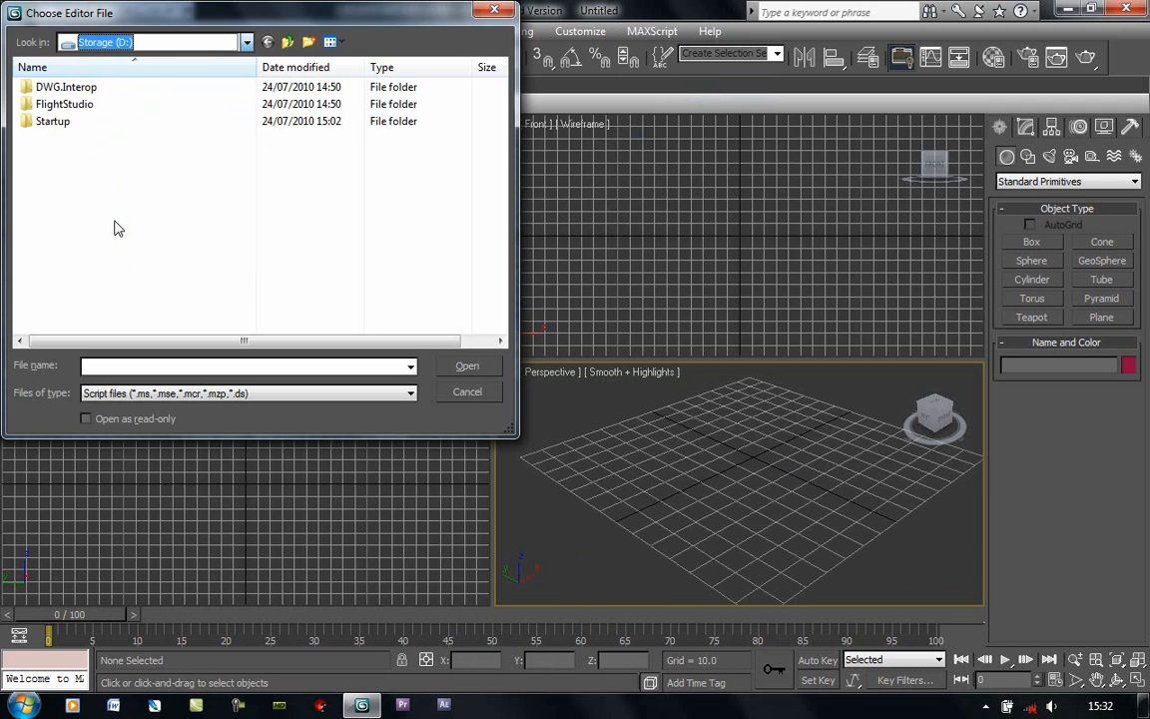
double_click(90, 225)
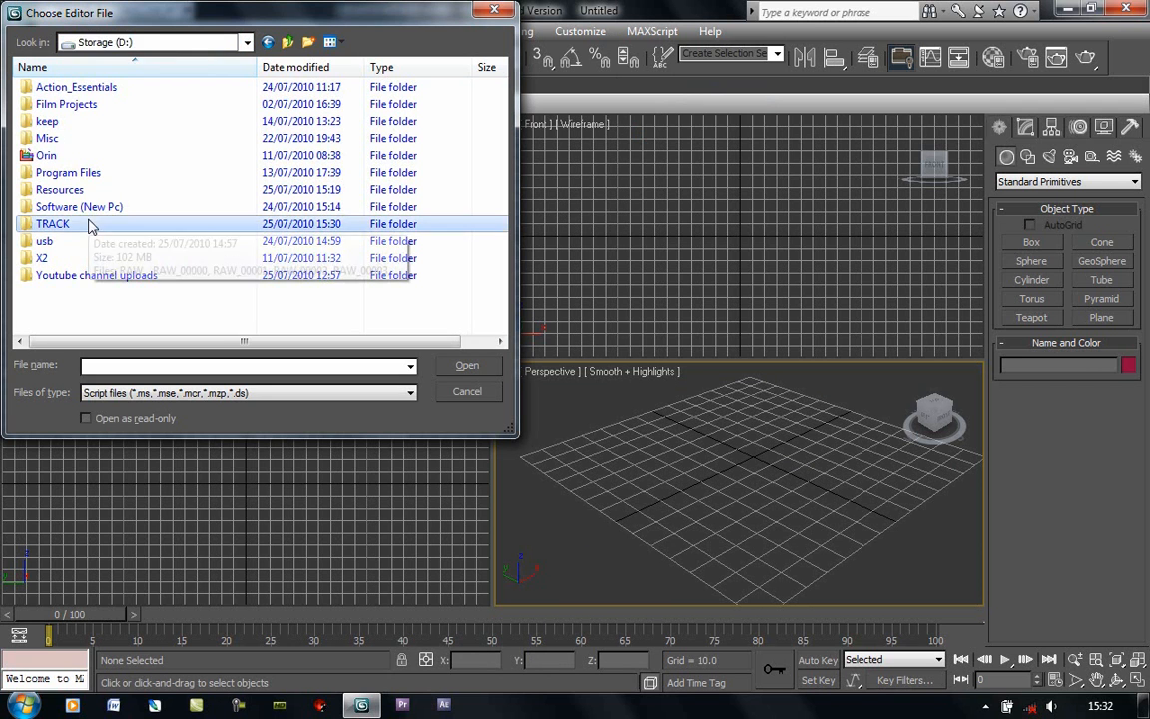
double_click(56, 104)
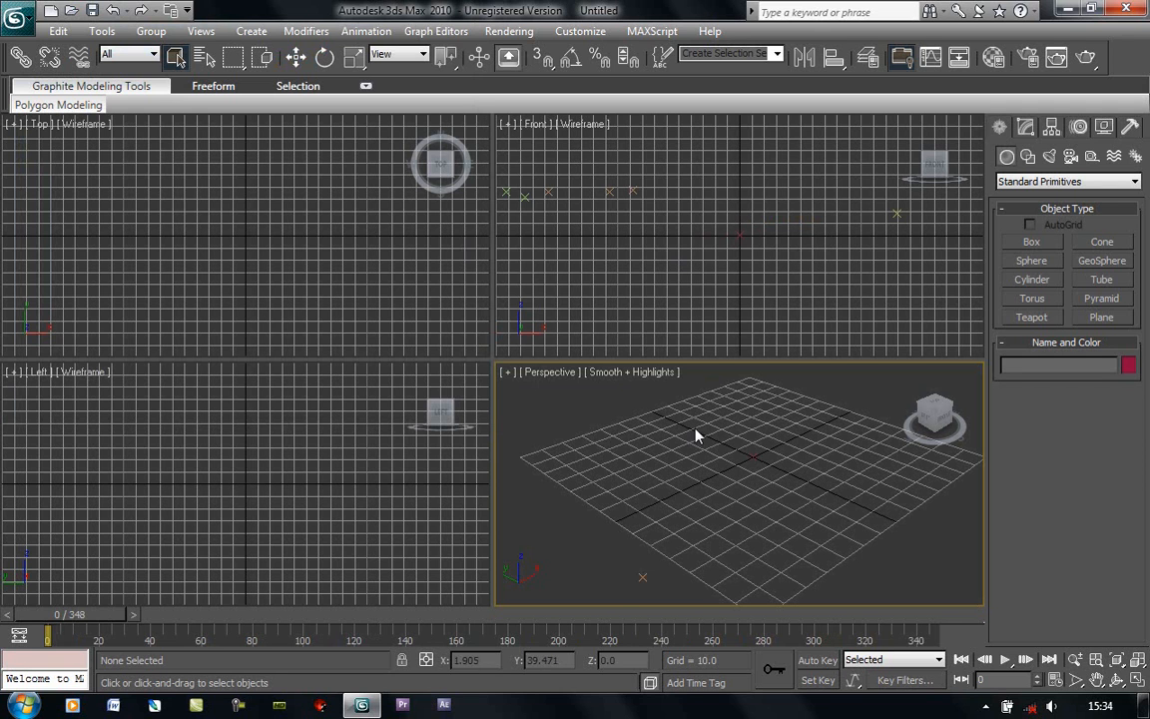
Switch the perspective viewport to the Camera_1 view
scroll(696, 436, down, 15)
scroll(699, 477, up, 10)
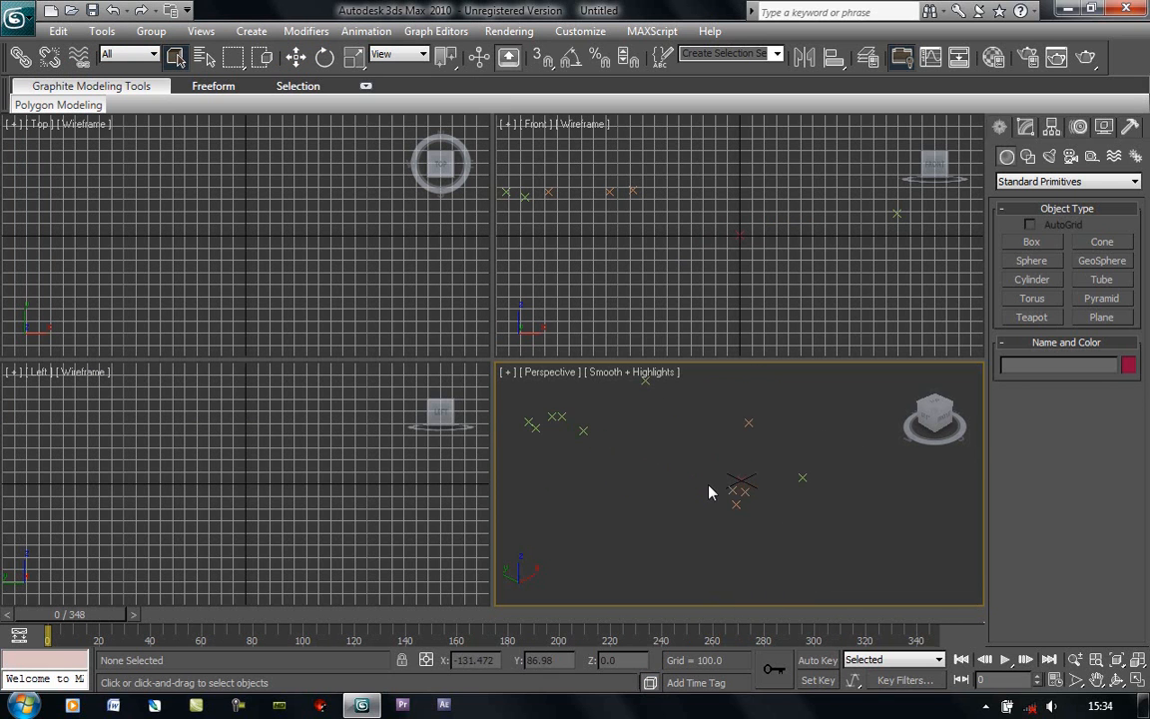
scroll(729, 487, up, 3)
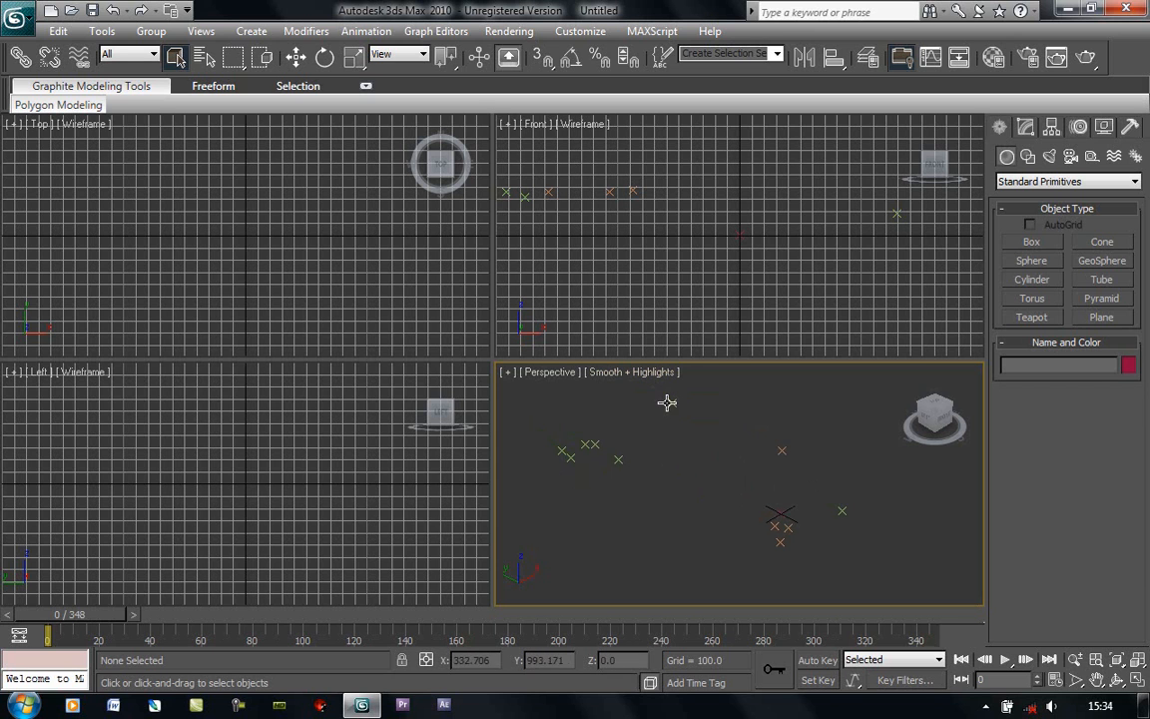
key(c)
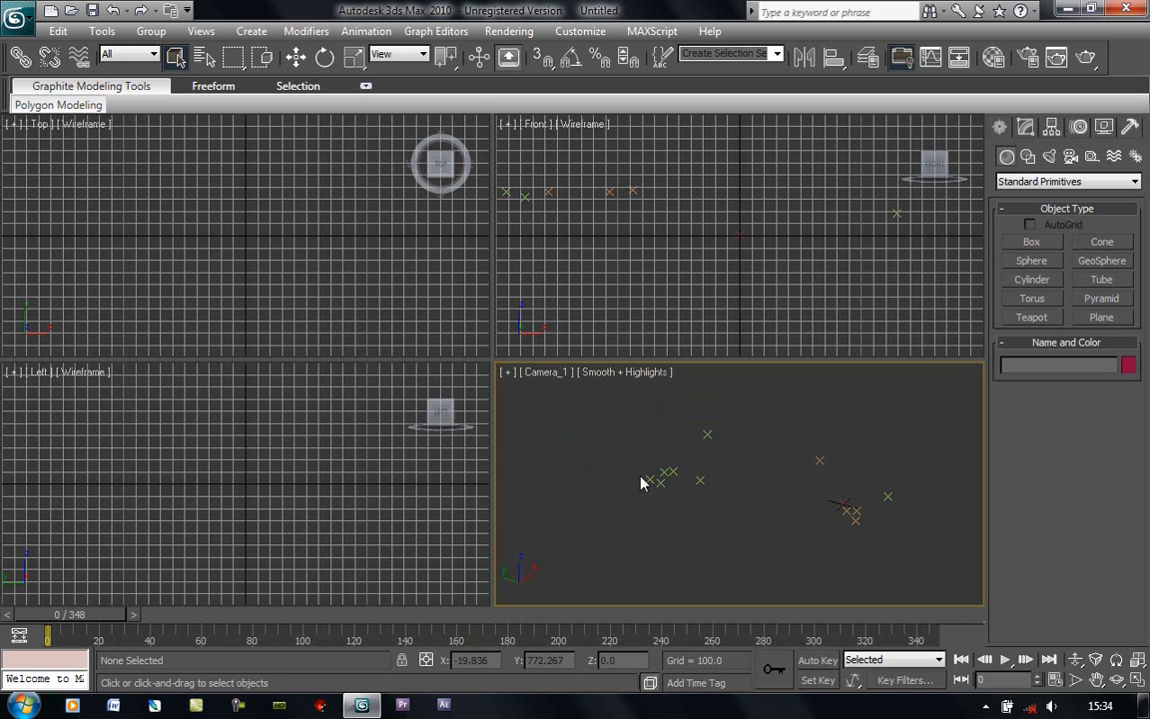
Display the point helper auto_105 as a box with a size of 200
click(890, 496)
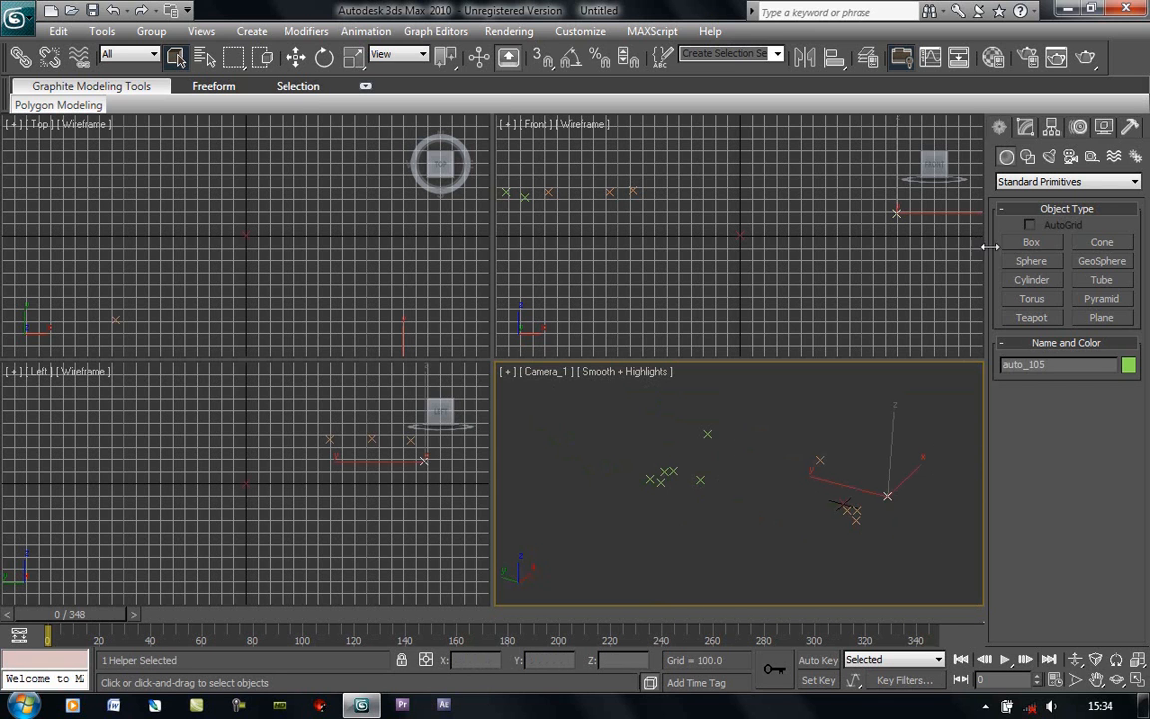
click(1029, 130)
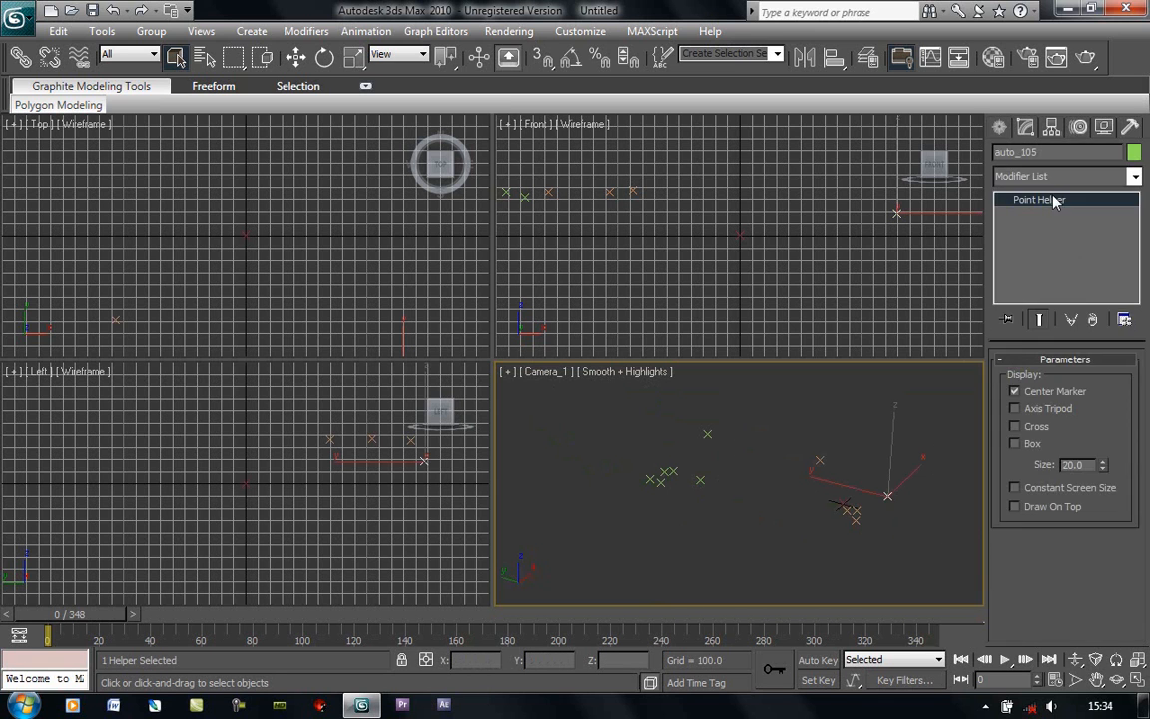
click(1016, 444)
click(1089, 465)
text(2)
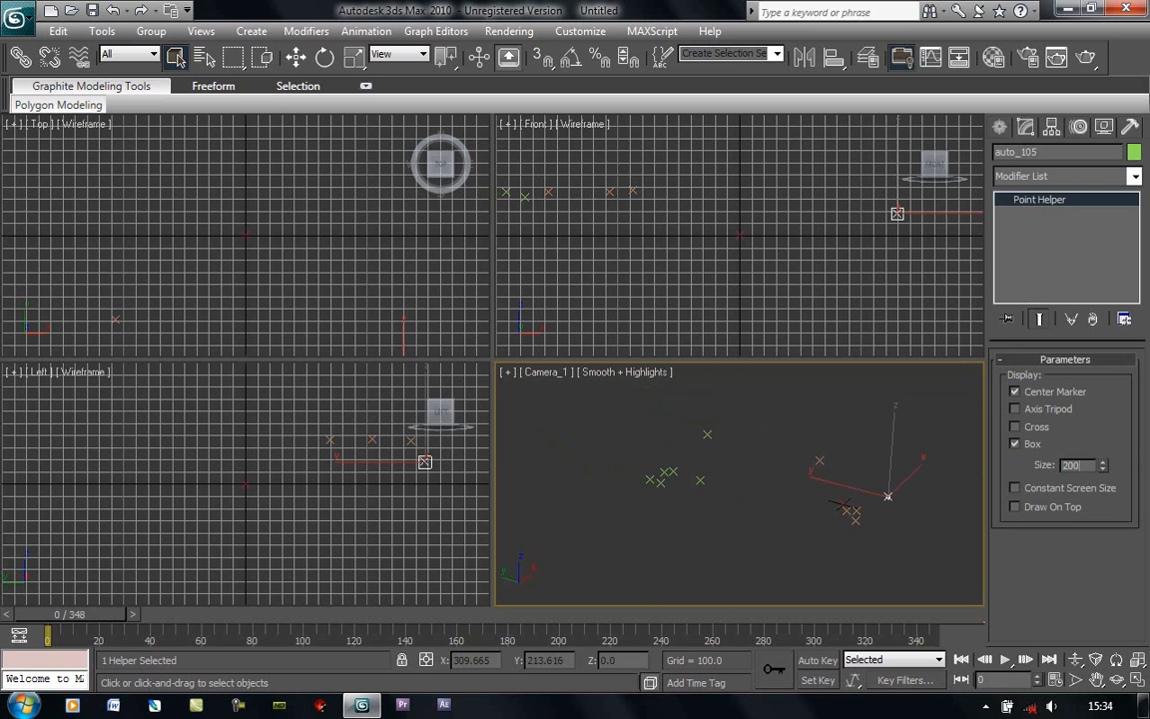
text(00)
key(Return)
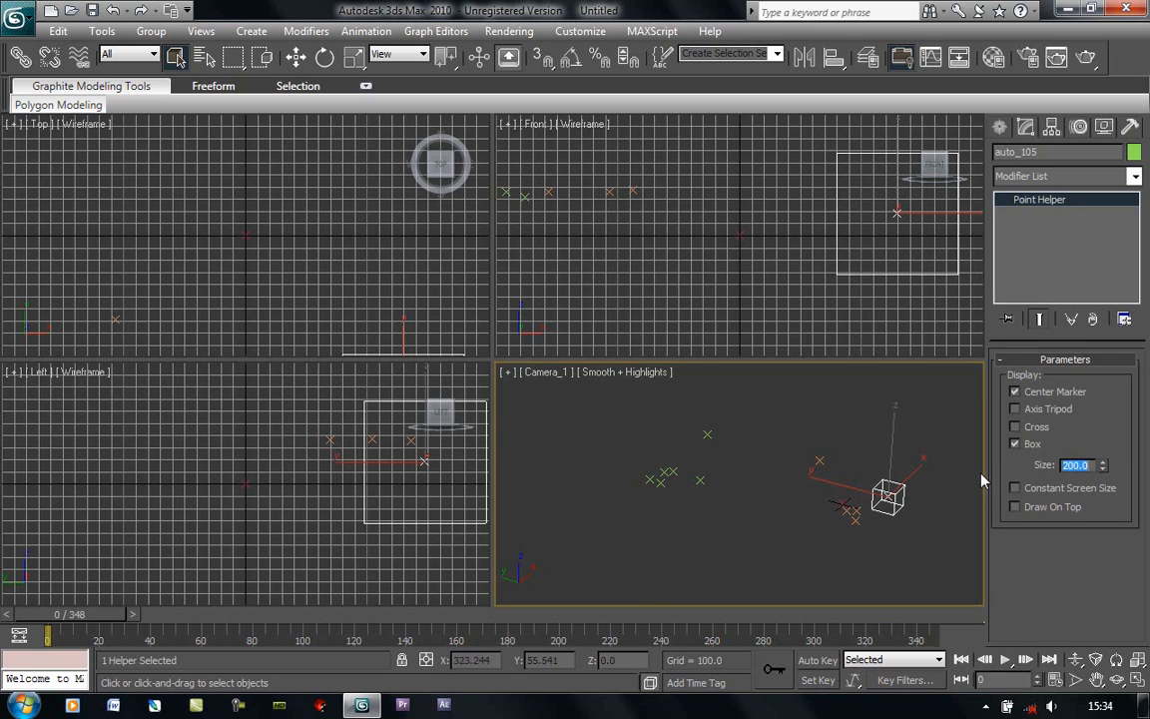
Display the remaining tracking point helpers as boxes with a size of 200
click(856, 512)
click(1032, 443)
drag(1041, 473, 986, 480)
text(2)
key(Return)
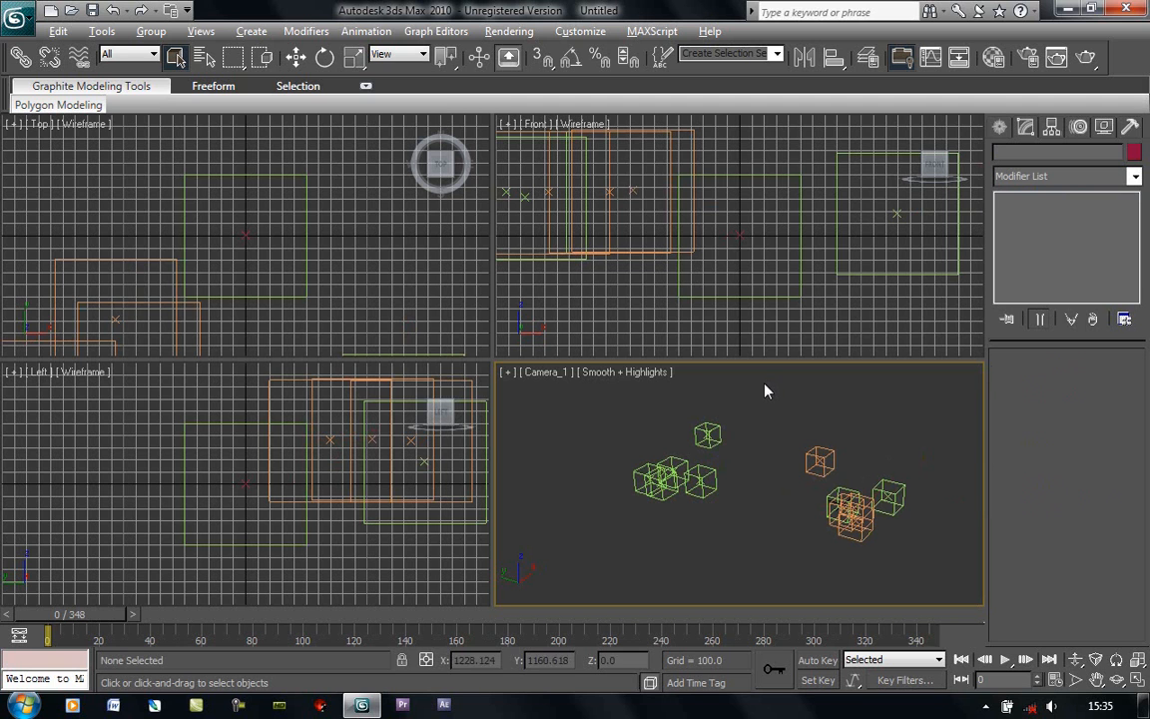
Load the IFL sequence RAW_ from D:\TRACK as the displayed, animated background of the Camera_1 viewport
click(200, 31)
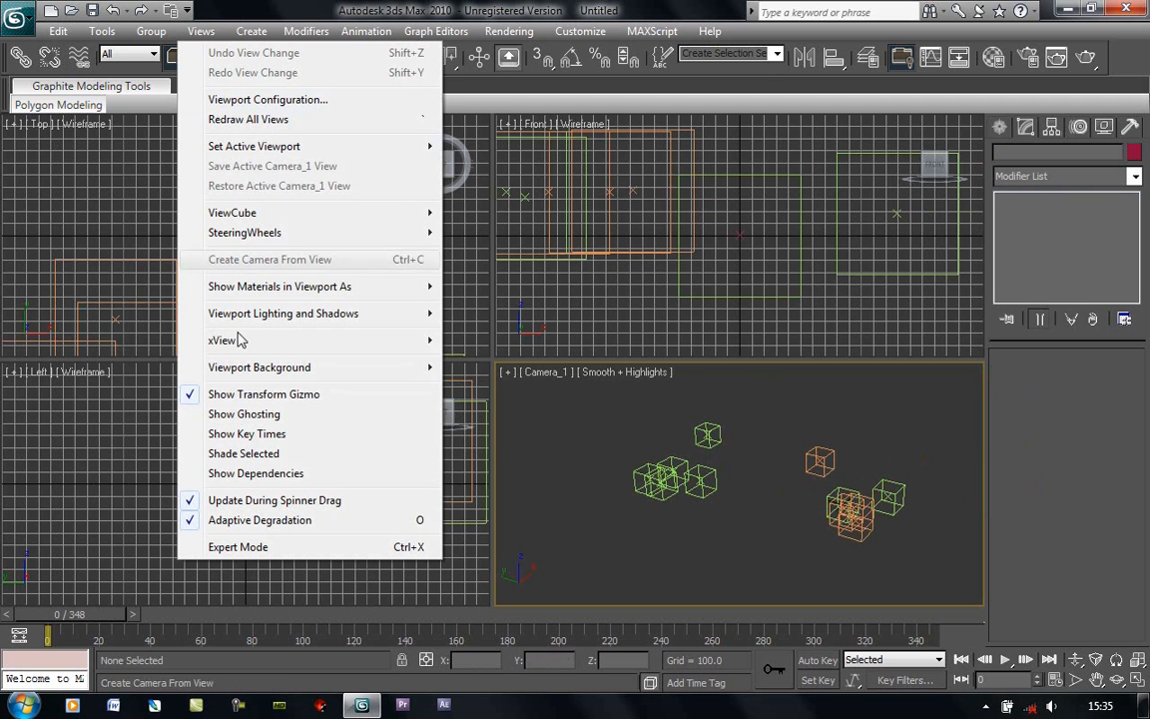
mouse_move(229, 368)
click(509, 393)
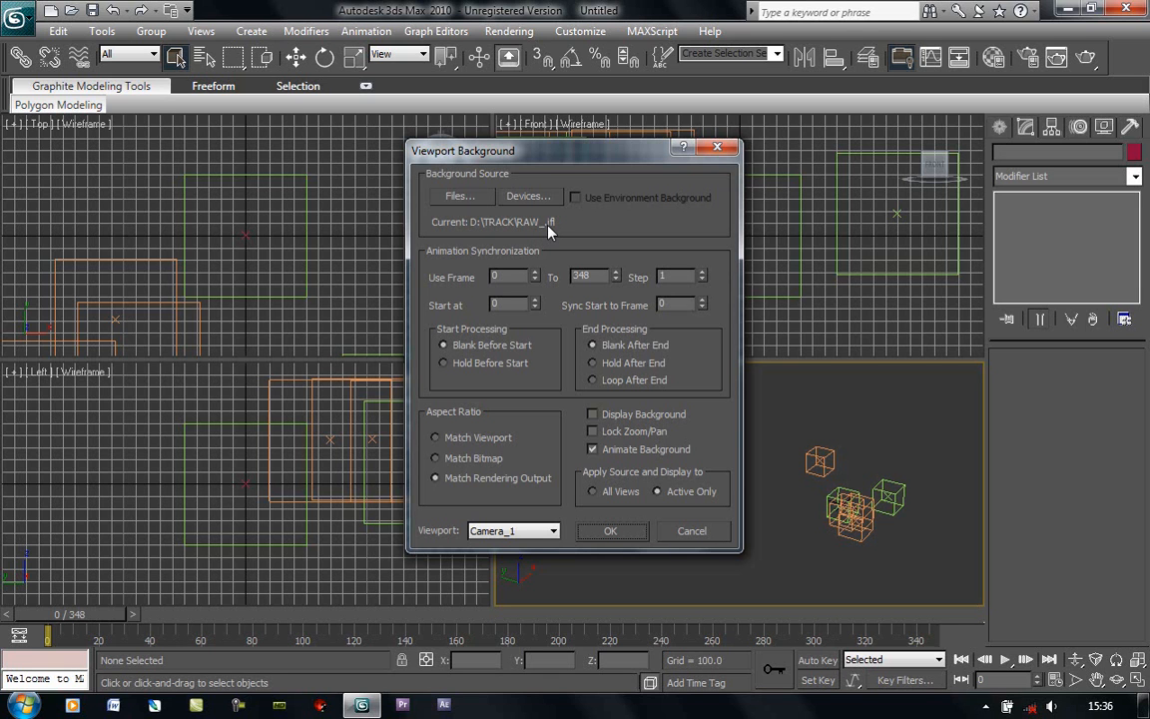
click(460, 200)
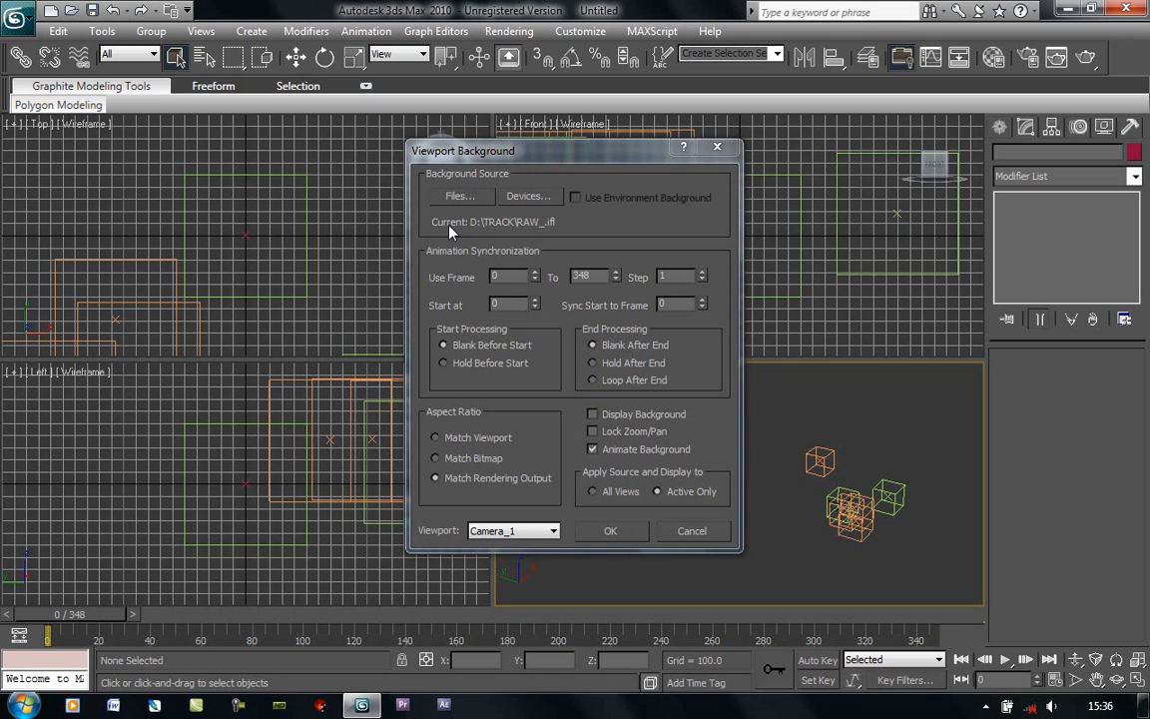
click(532, 421)
click(533, 422)
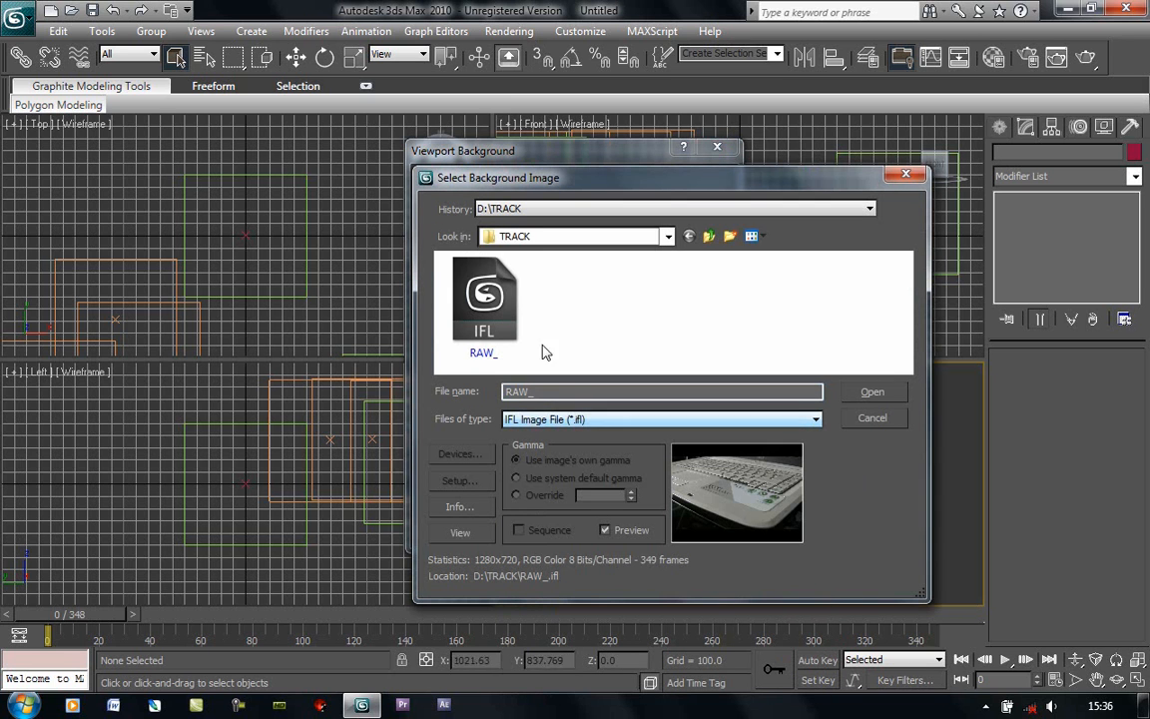
click(504, 330)
click(873, 391)
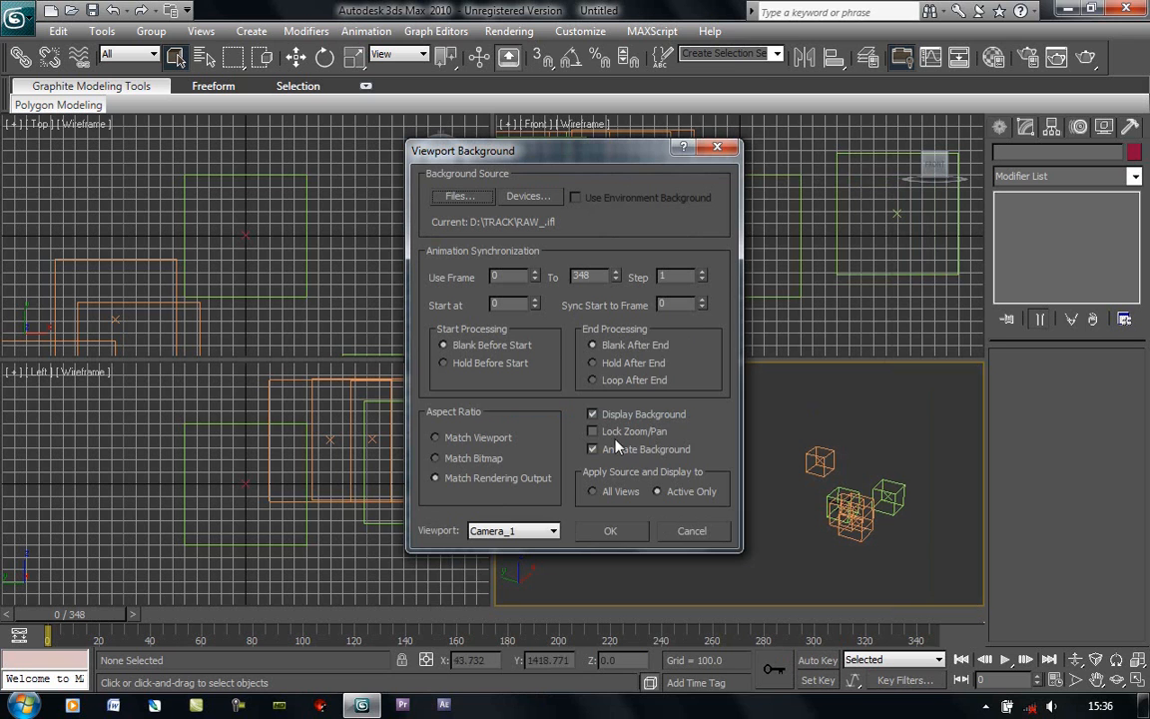
click(599, 530)
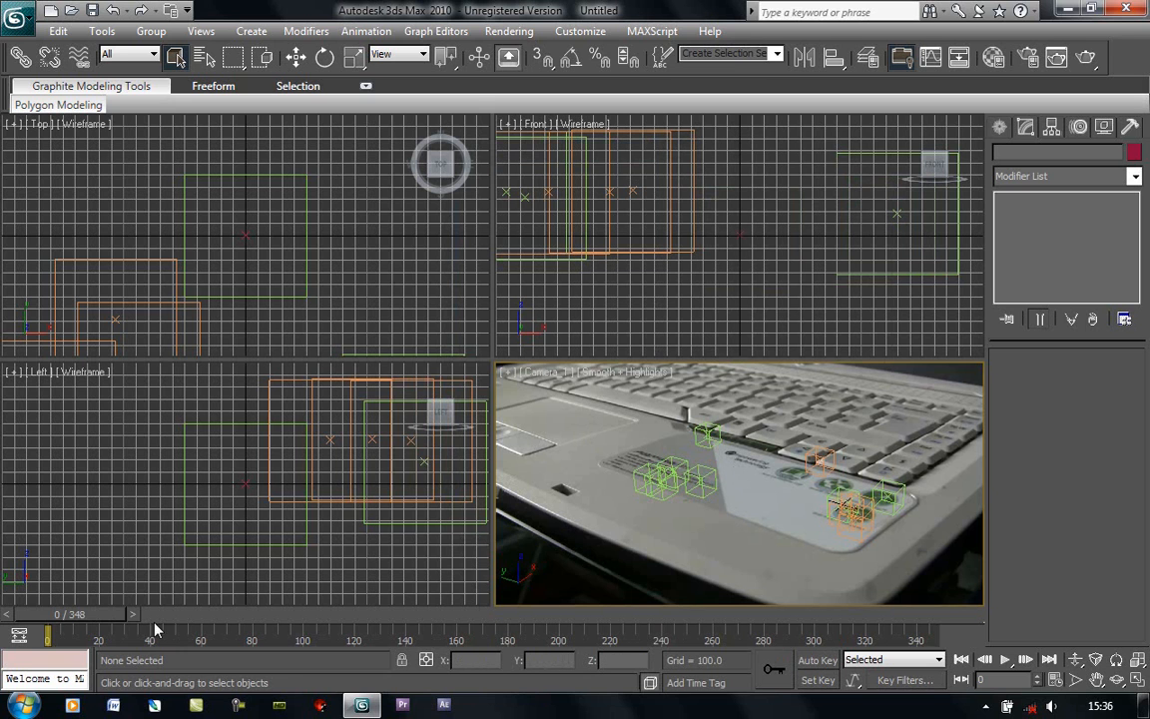
Scrub through the timeline to check how the helpers follow the laptop footage, stopping at frame 183
drag(103, 614, 333, 621)
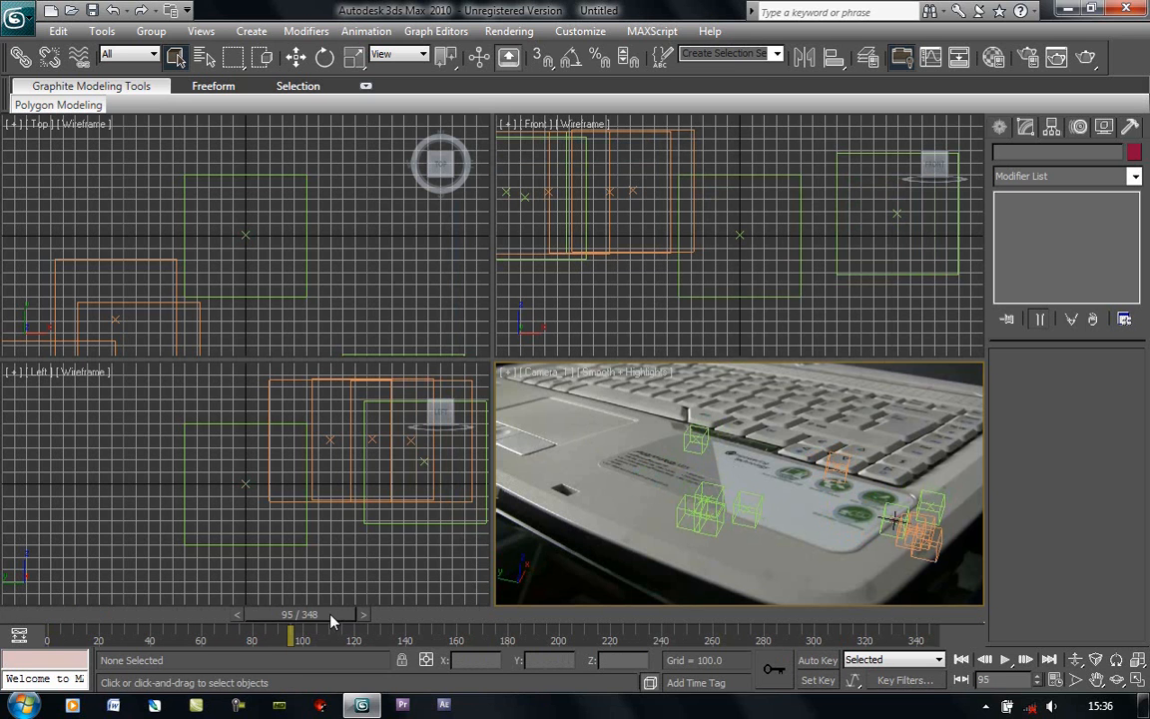
click(515, 622)
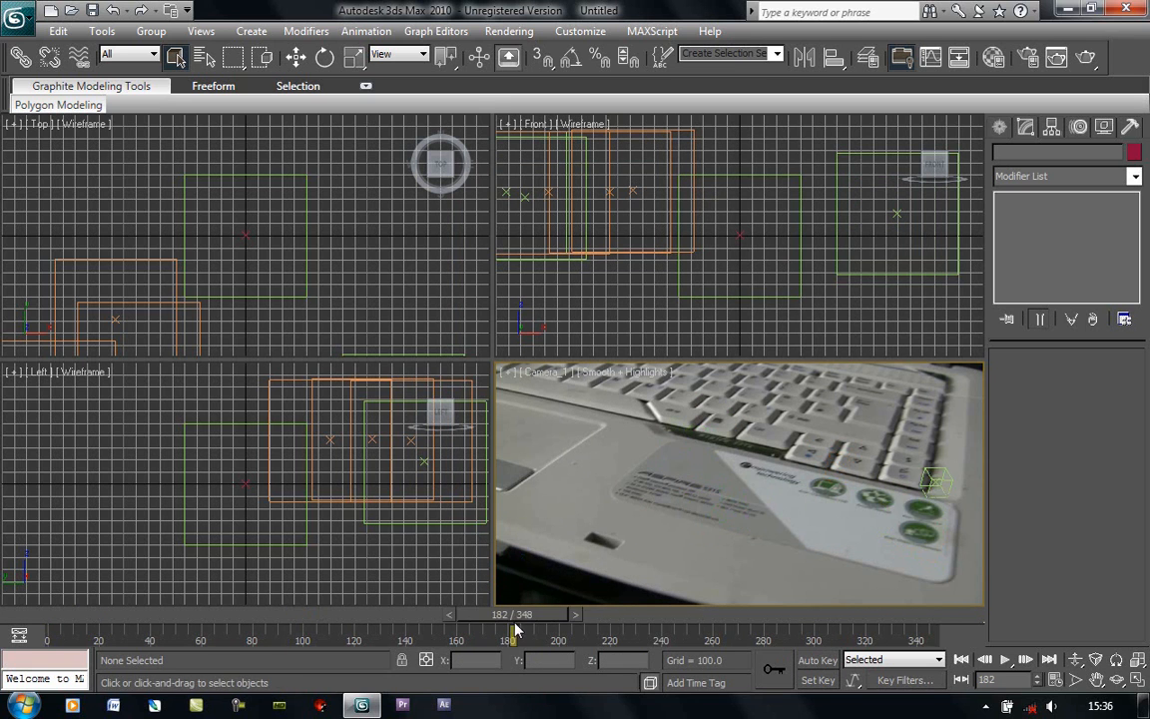
click(693, 621)
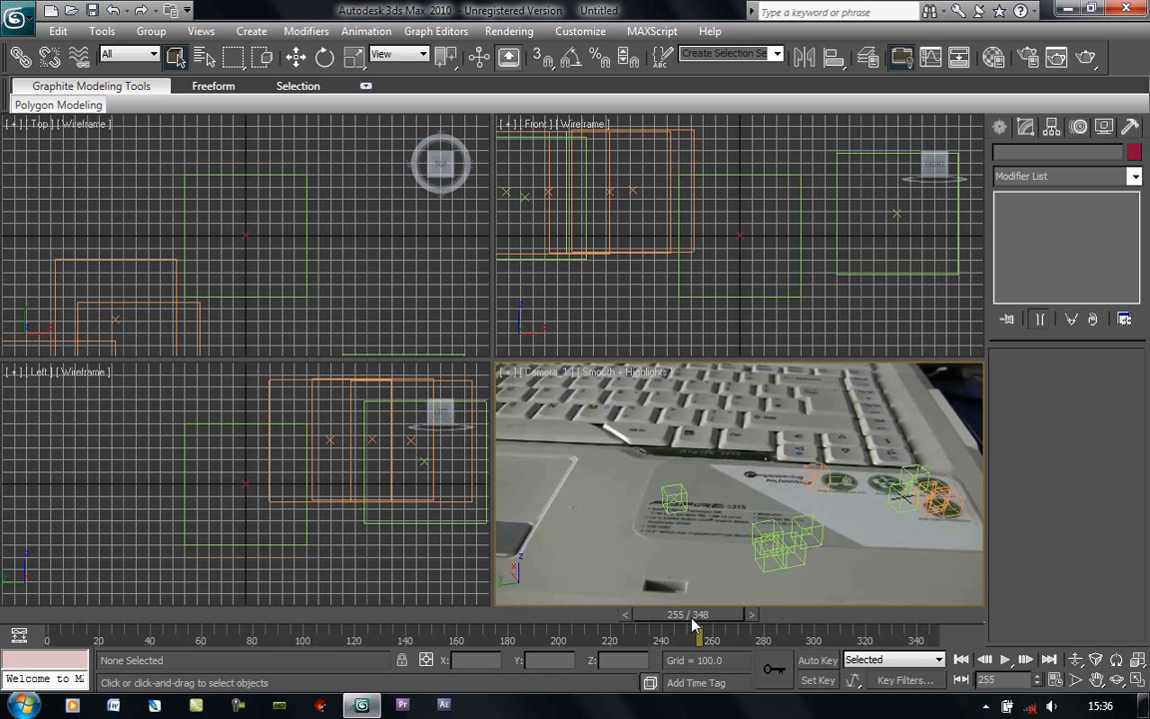
click(802, 627)
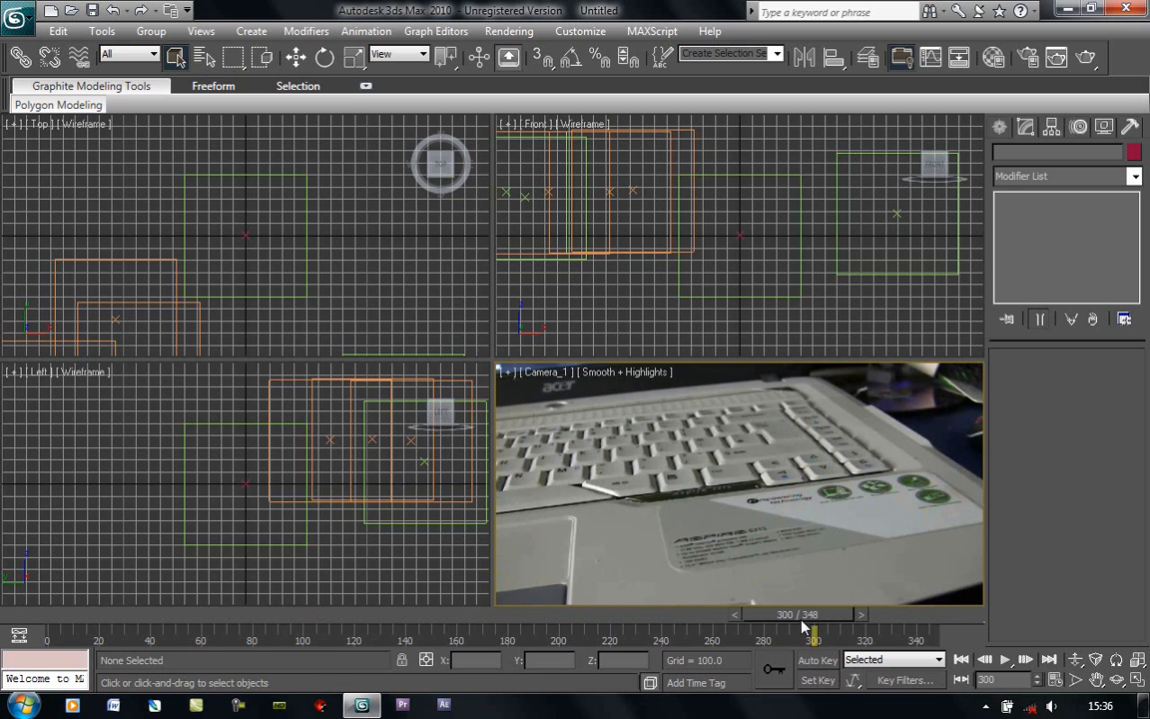
click(515, 621)
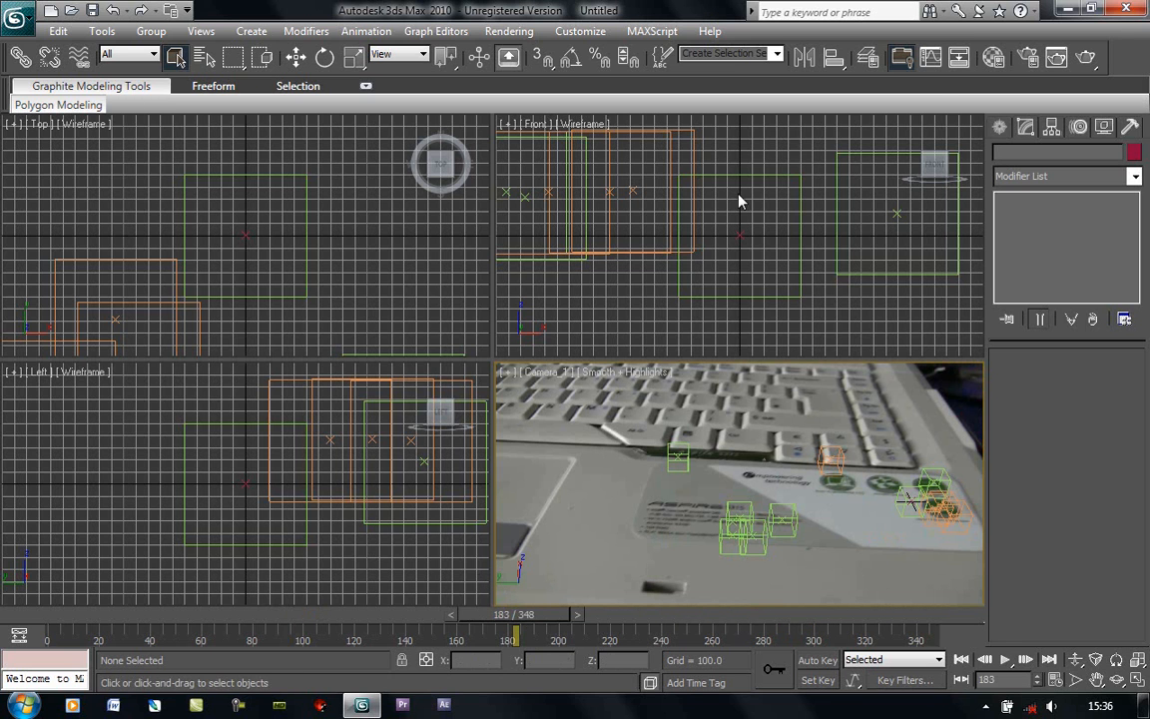
Create a text spline near the origin in the Front view and change its text to "?"
click(1000, 127)
click(1032, 157)
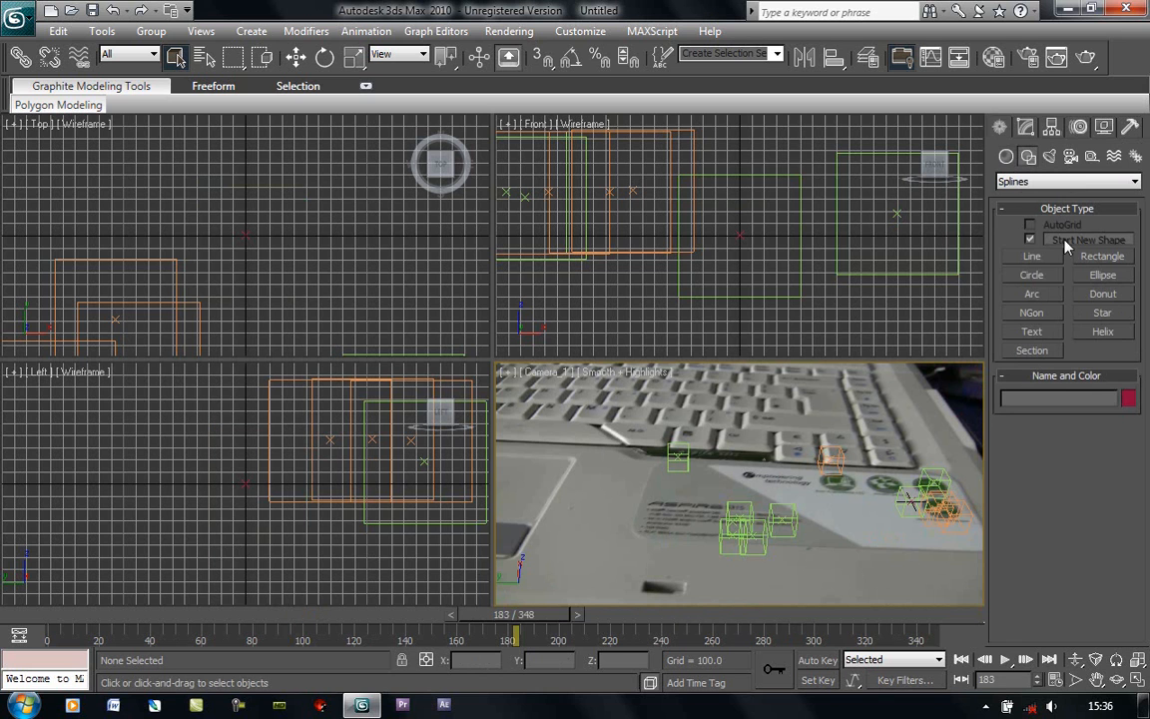
click(1015, 335)
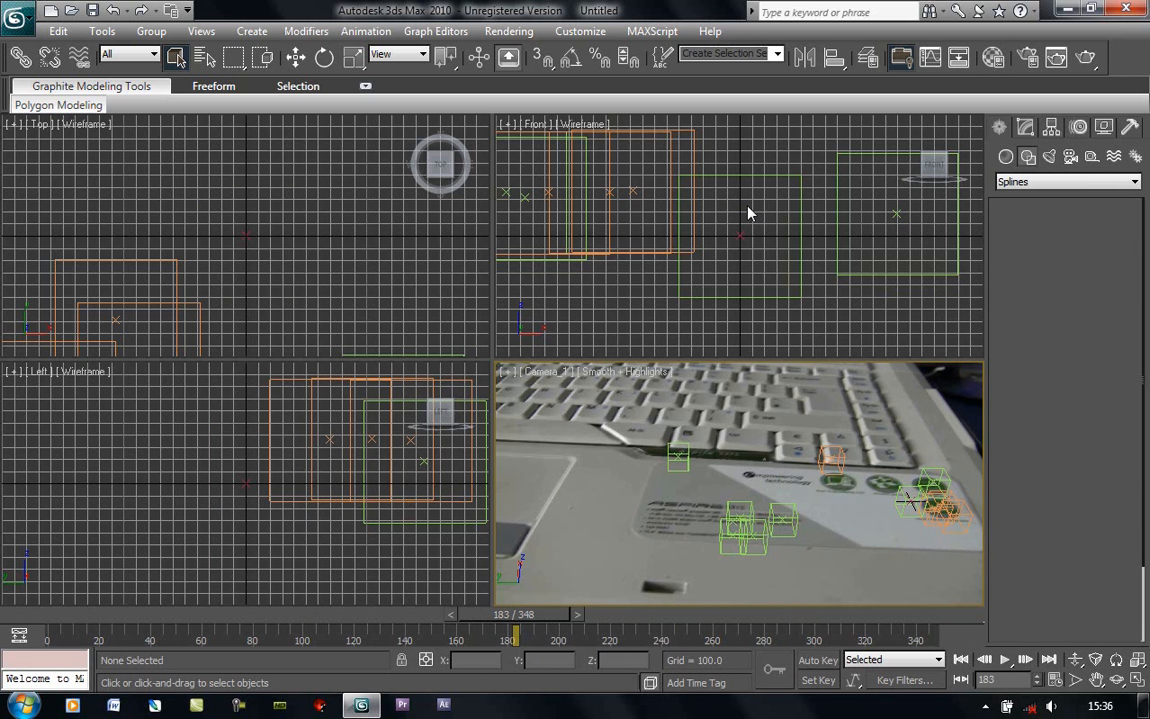
scroll(746, 205, down, 10)
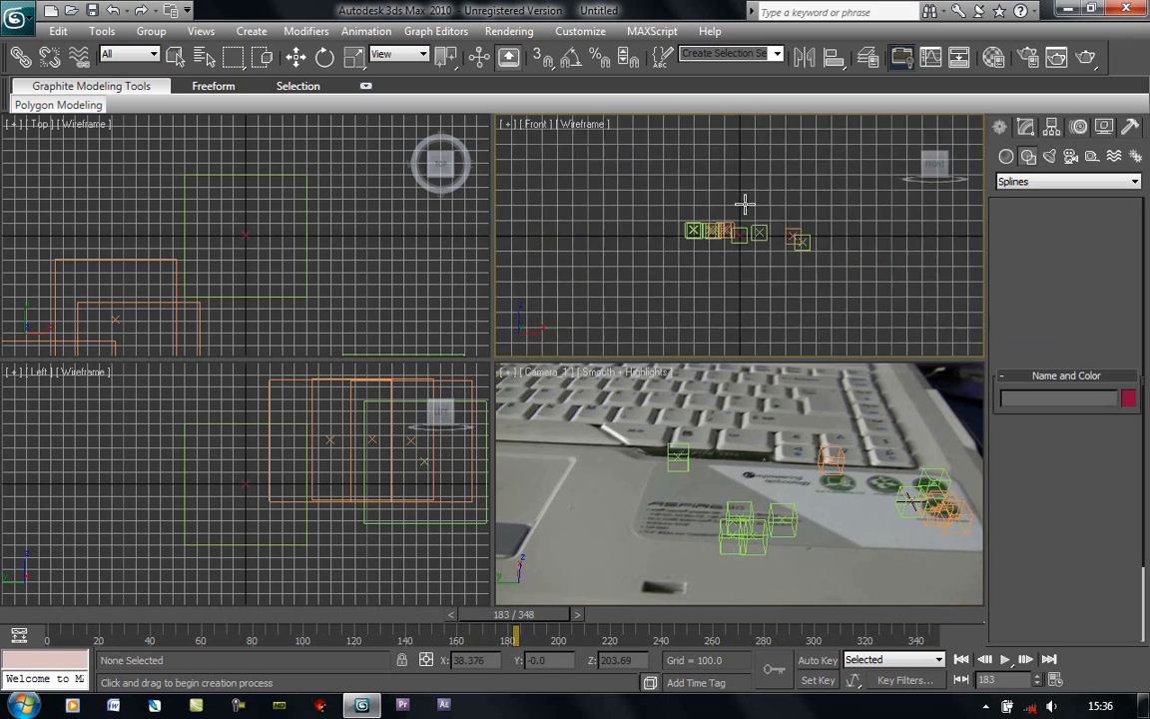
scroll(745, 199, up, 8)
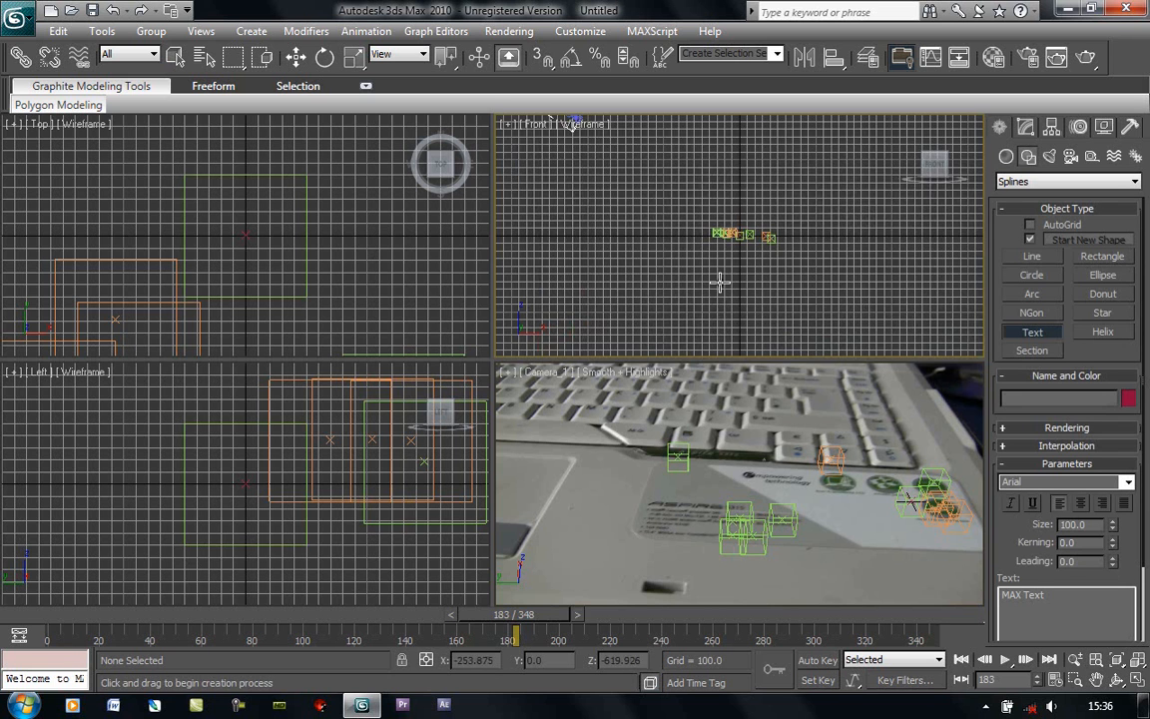
click(770, 437)
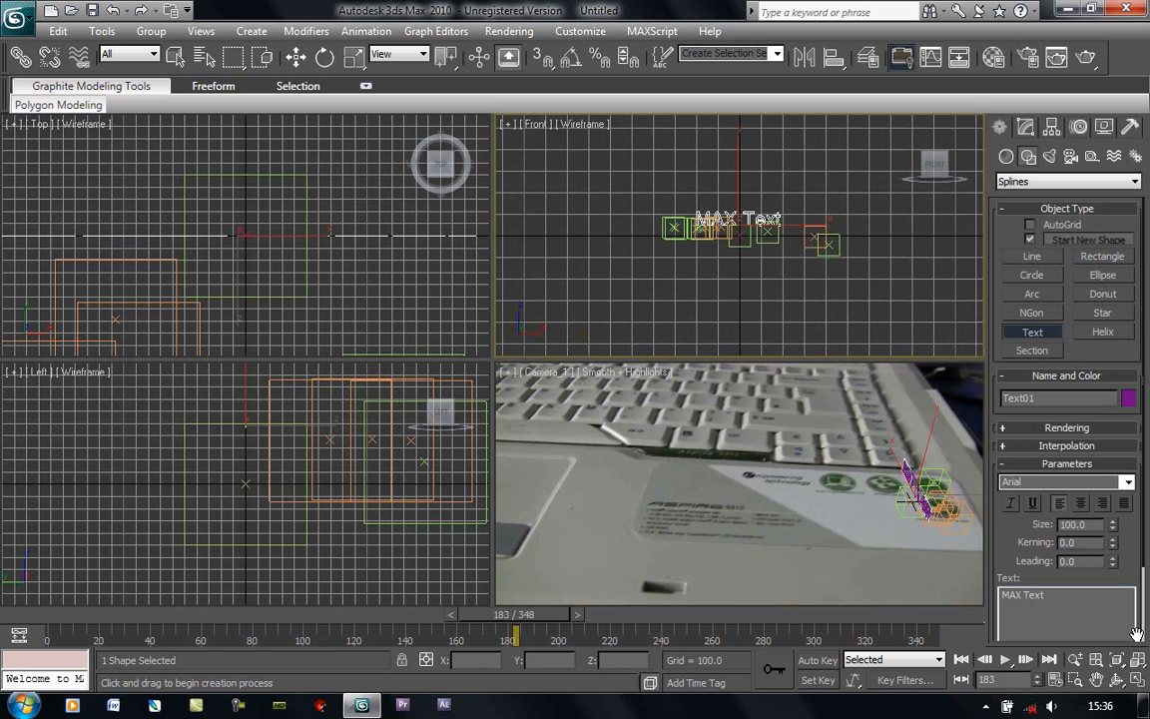
drag(1066, 607, 1002, 595)
key(BackSpace)
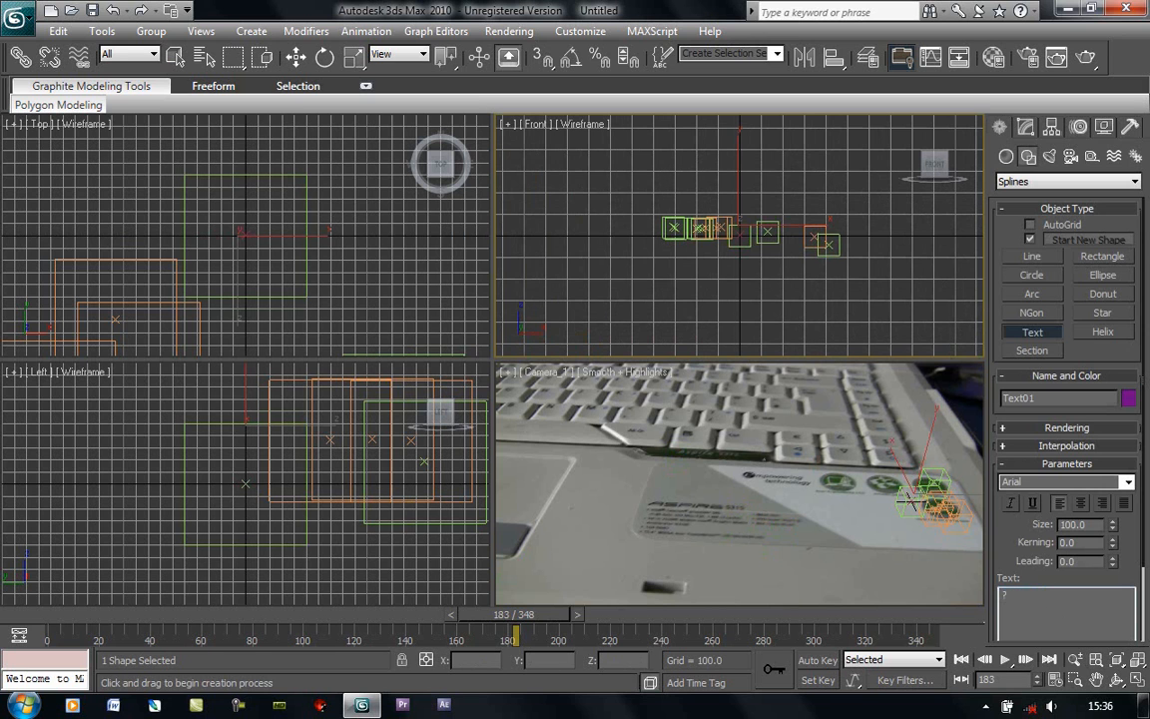
Scale the question mark uniformly to about 793% and move it along Y above the central group of helpers
click(353, 57)
drag(920, 489, 886, 552)
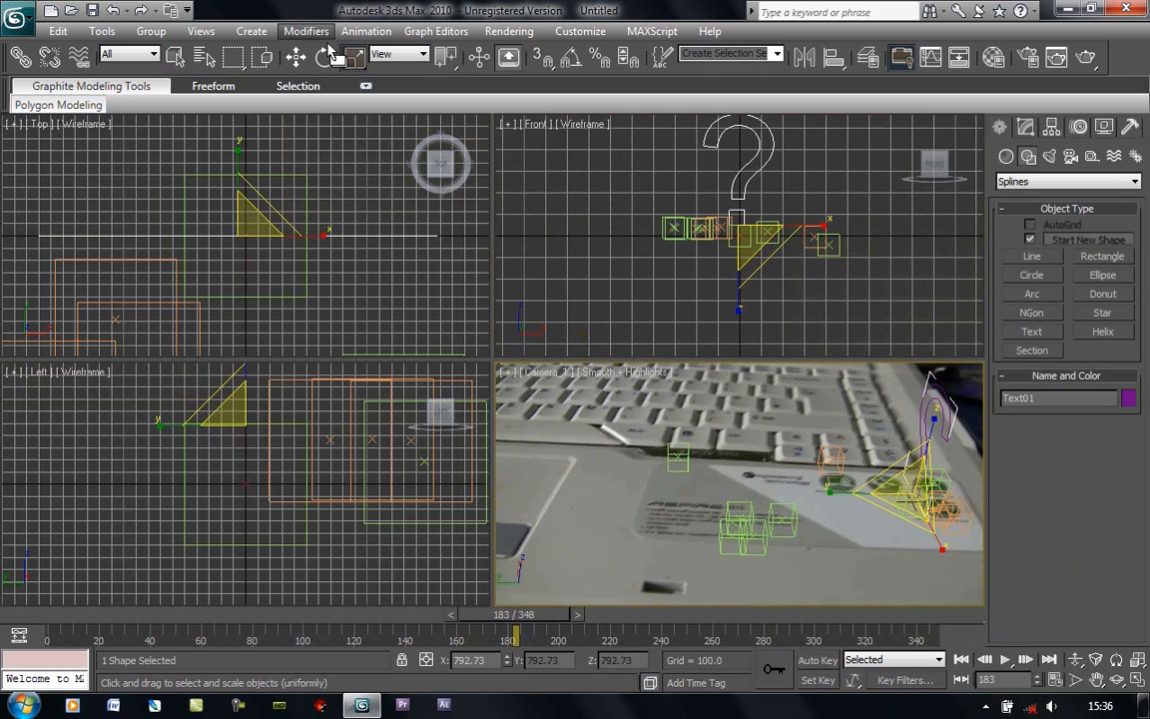
click(296, 57)
drag(869, 496, 715, 495)
Rotate the question mark to -90 degrees about Z using angle snap
click(325, 57)
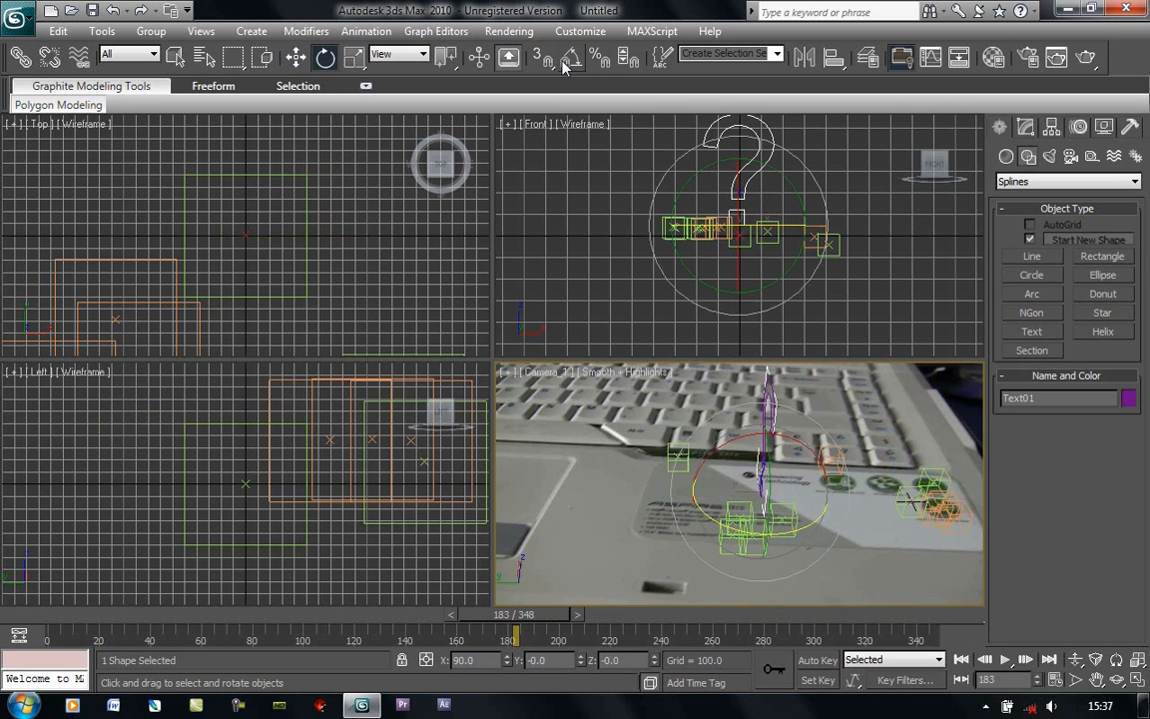
drag(717, 468, 645, 465)
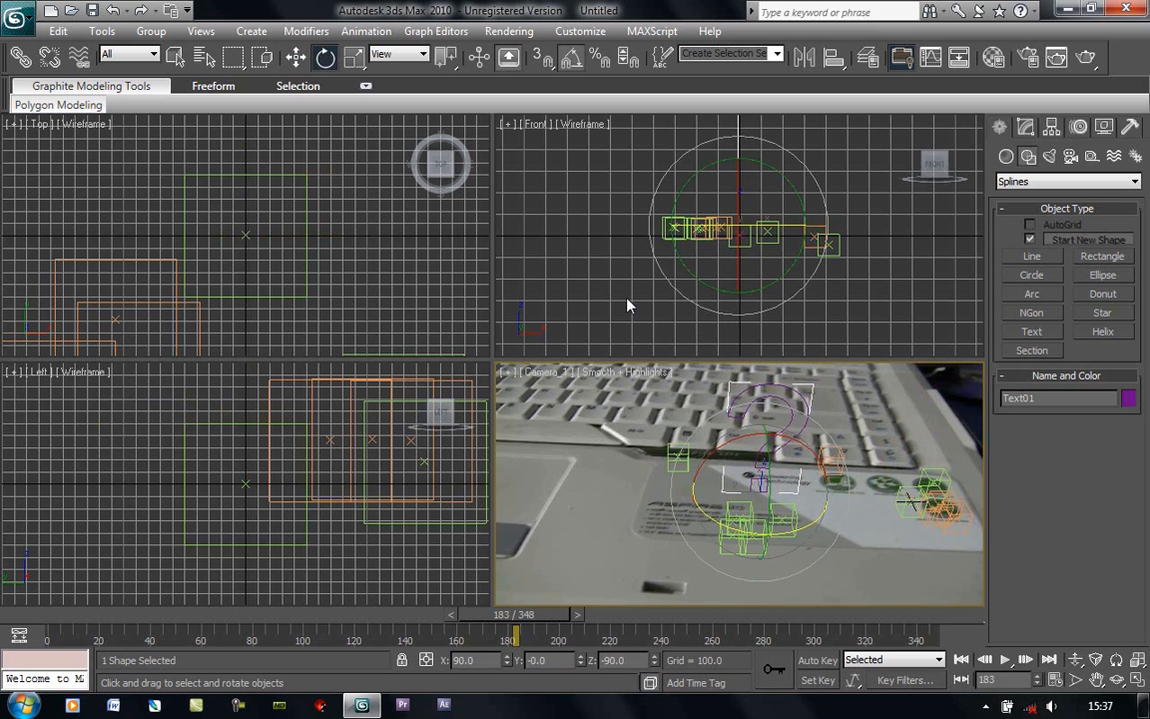
Select the helper auto_92 beside the question mark's base and locate it in the Front view
click(174, 57)
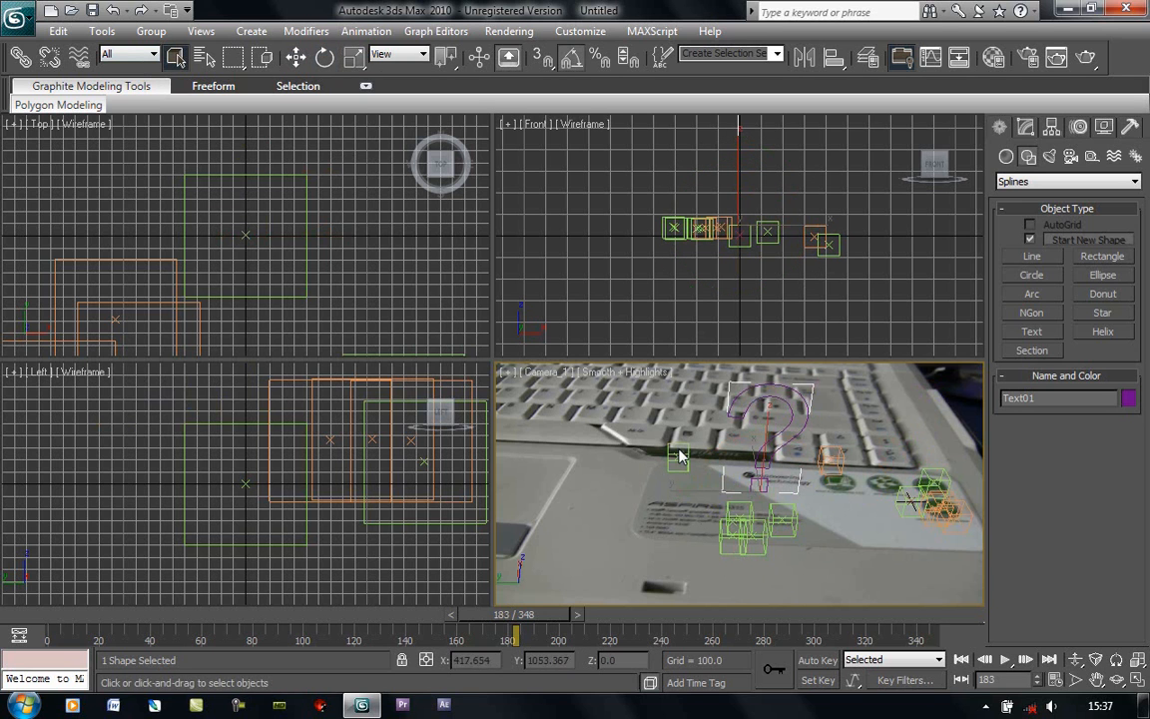
click(780, 521)
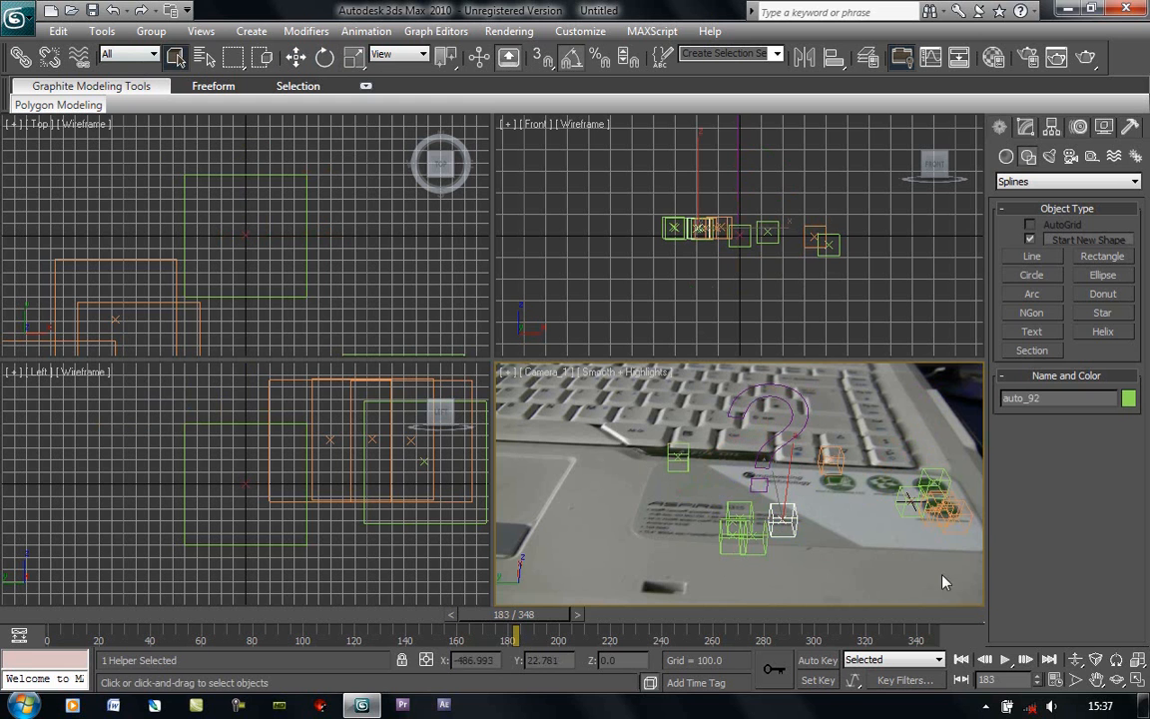
scroll(719, 239, up, 4)
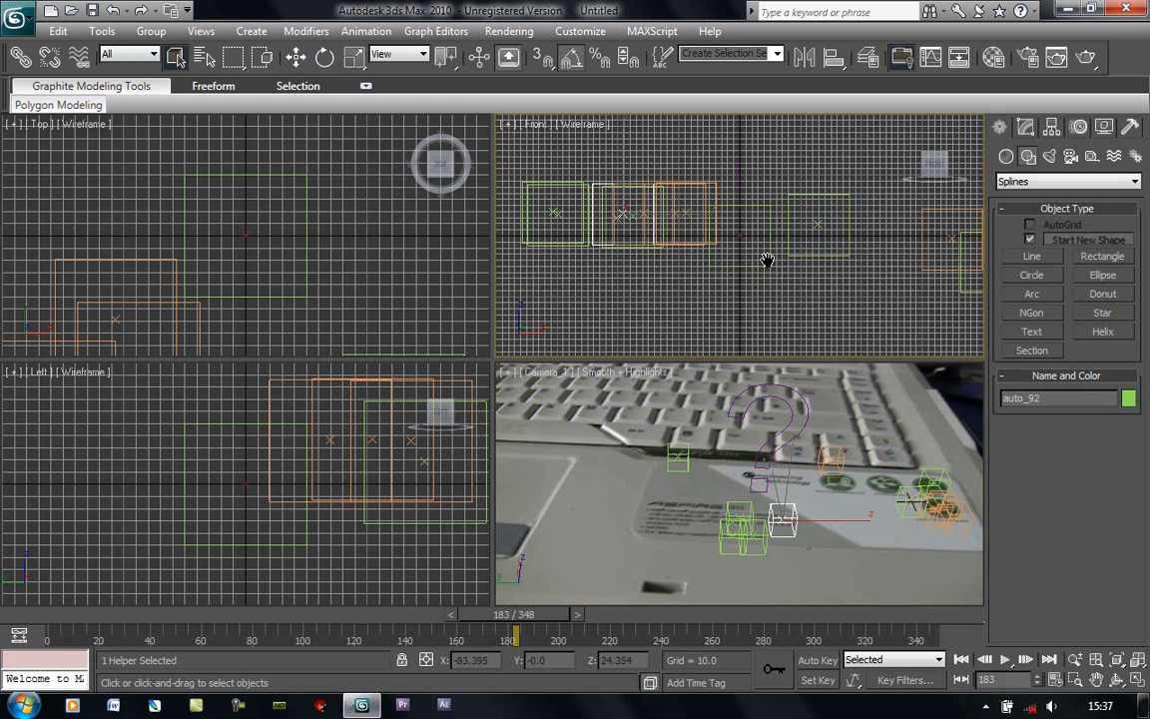
scroll(802, 291, up, 3)
middle_drag(773, 277, 753, 231)
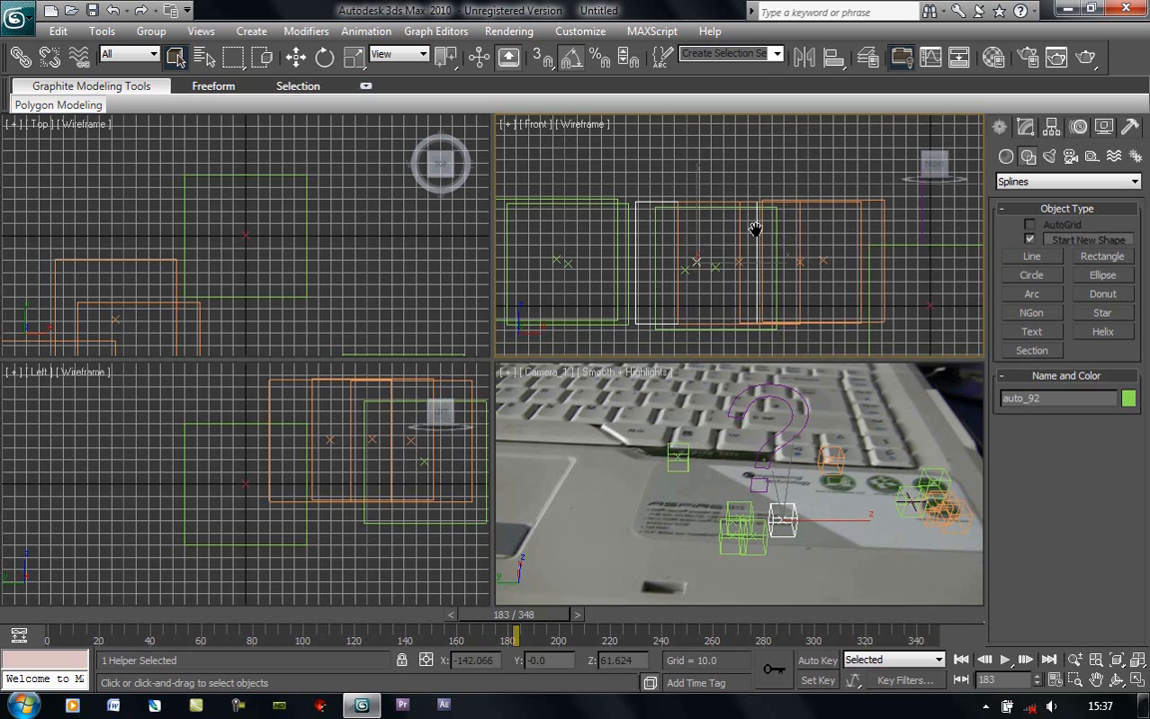
Move the question mark in the Front view onto the helper auto_92, to about X -192 and Z 36
click(924, 219)
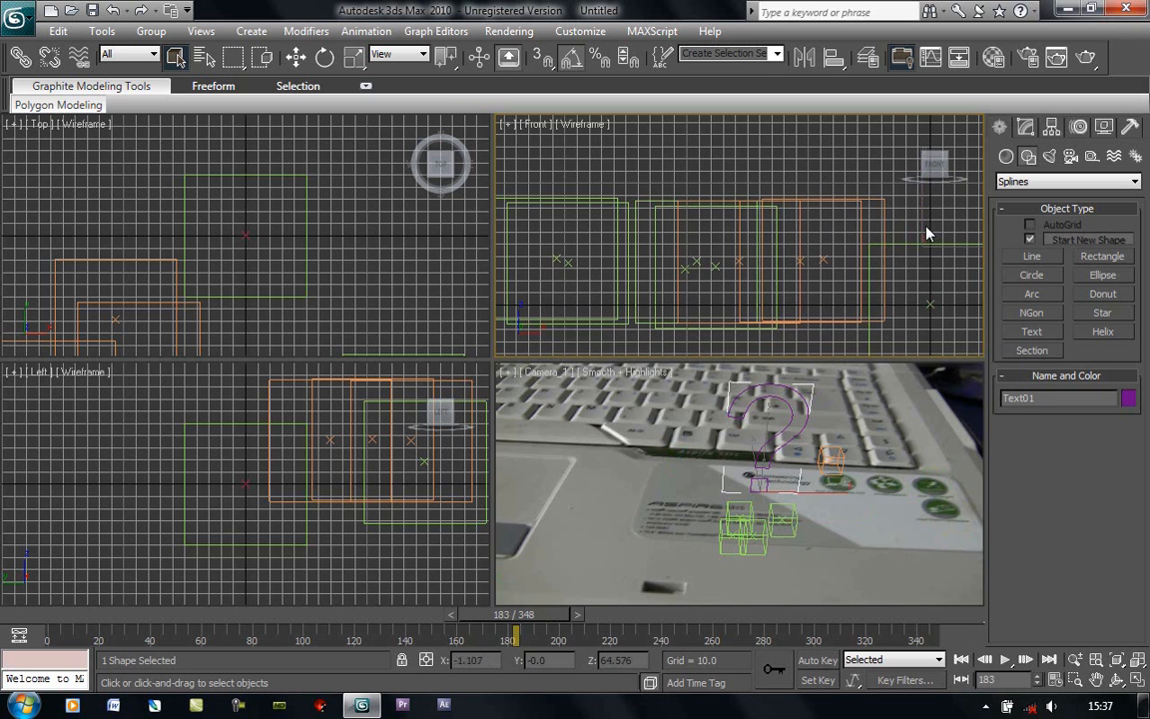
click(295, 57)
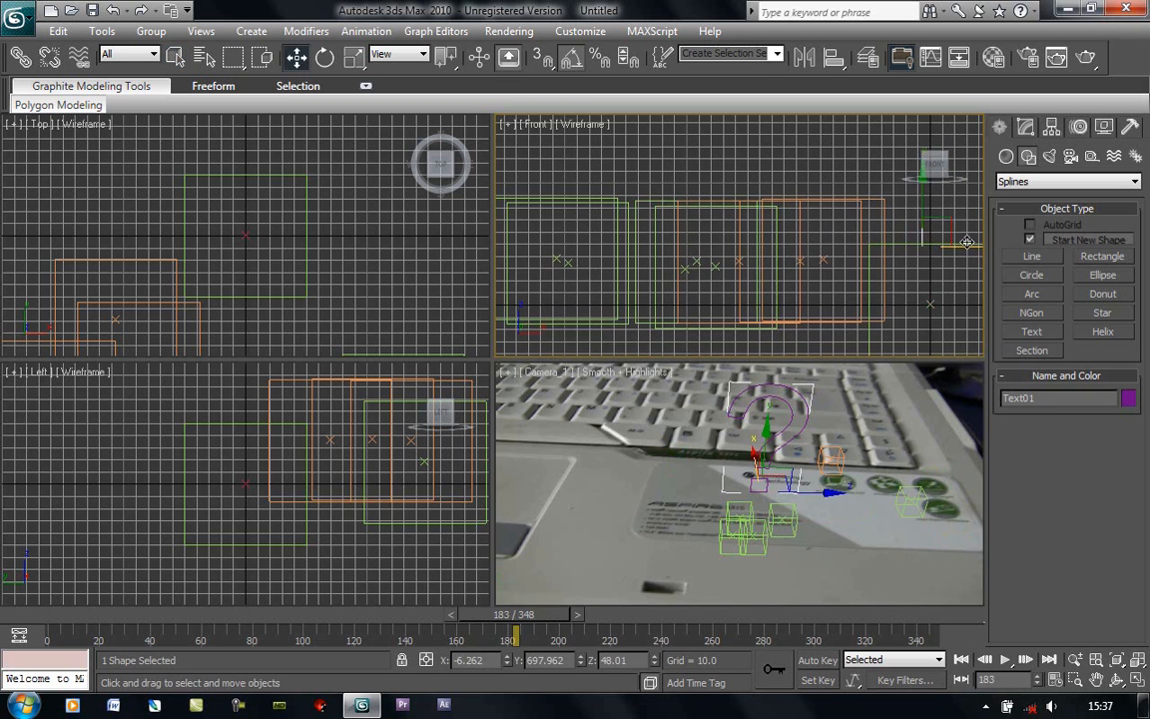
drag(941, 232, 692, 215)
scroll(696, 220, up, 3)
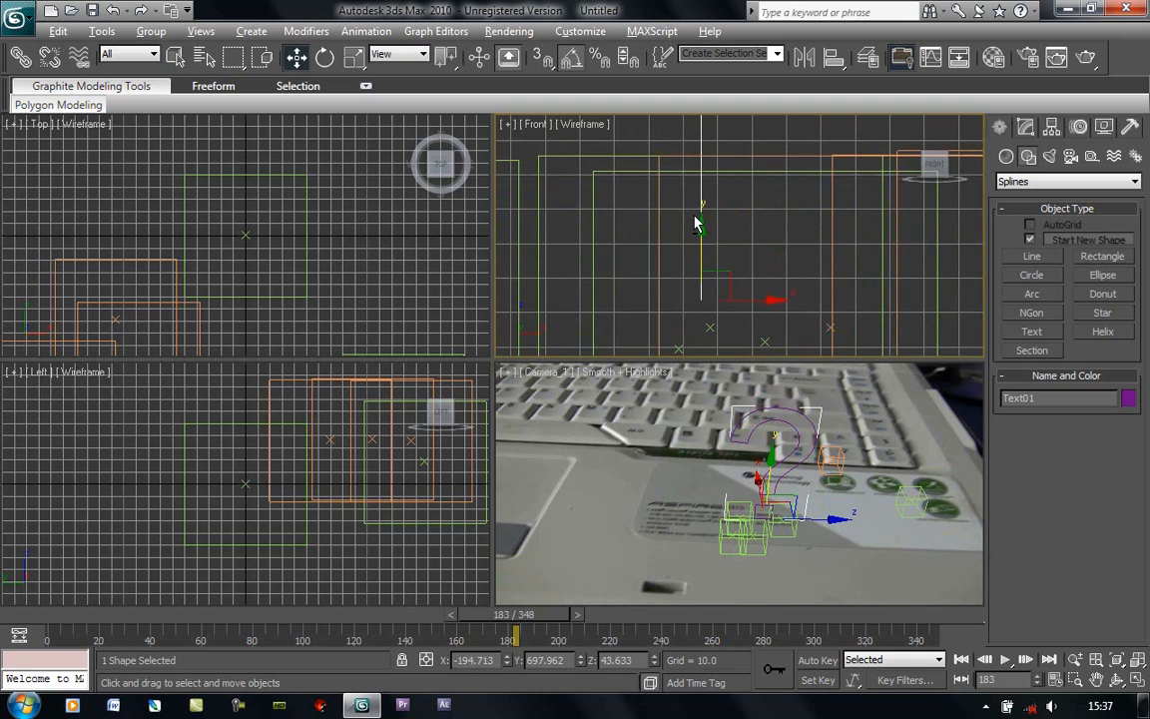
middle_drag(734, 262, 758, 240)
drag(747, 253, 755, 277)
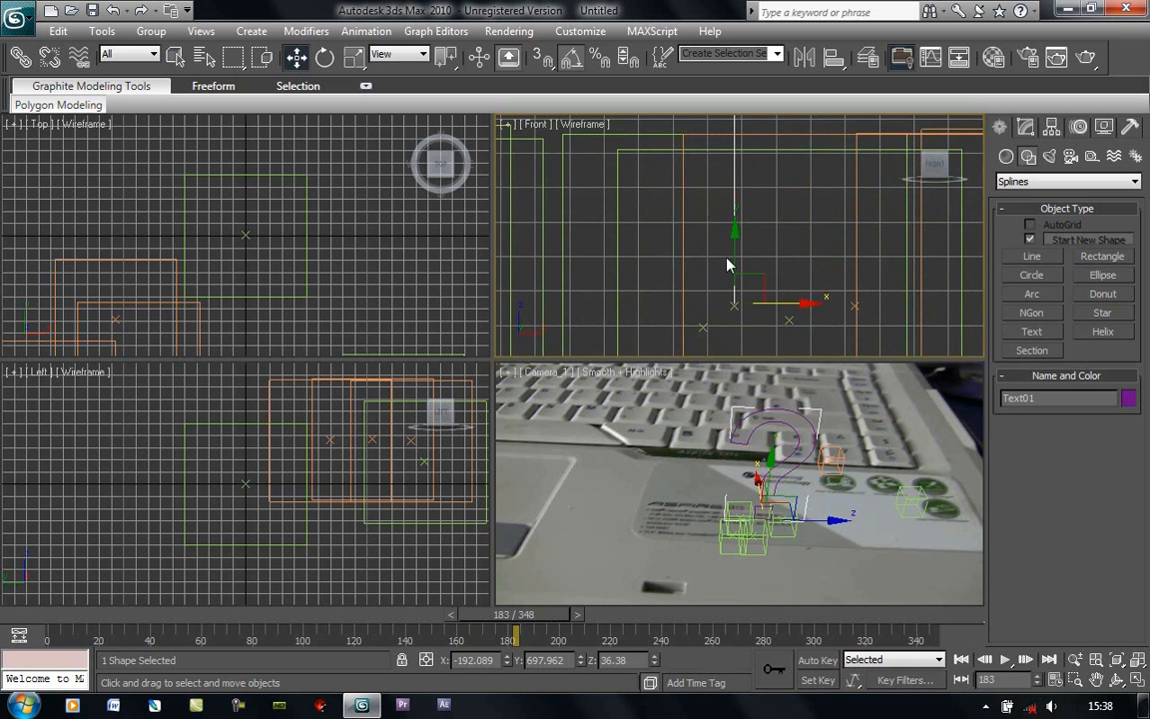
scroll(741, 264, down, 3)
middle_drag(741, 264, 739, 259)
scroll(740, 259, down, 4)
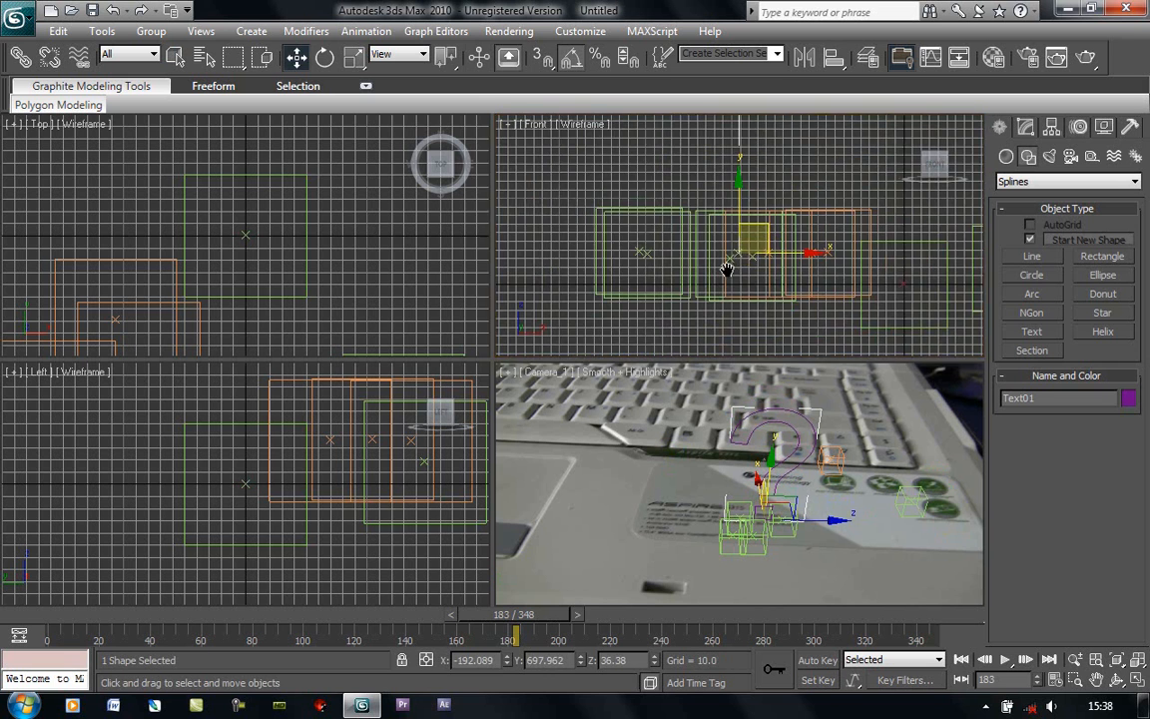
scroll(654, 284, down, 2)
scroll(654, 284, down, 3)
right_click(680, 442)
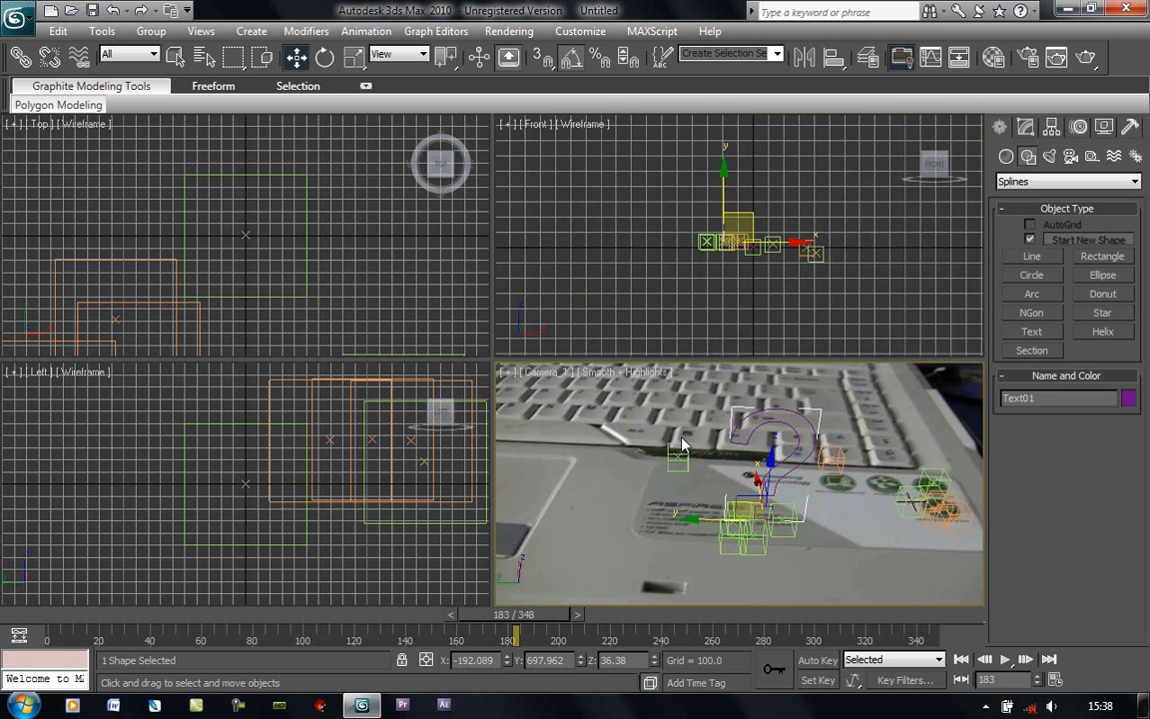
Apply a Bevel modifier to the question mark text
click(1006, 157)
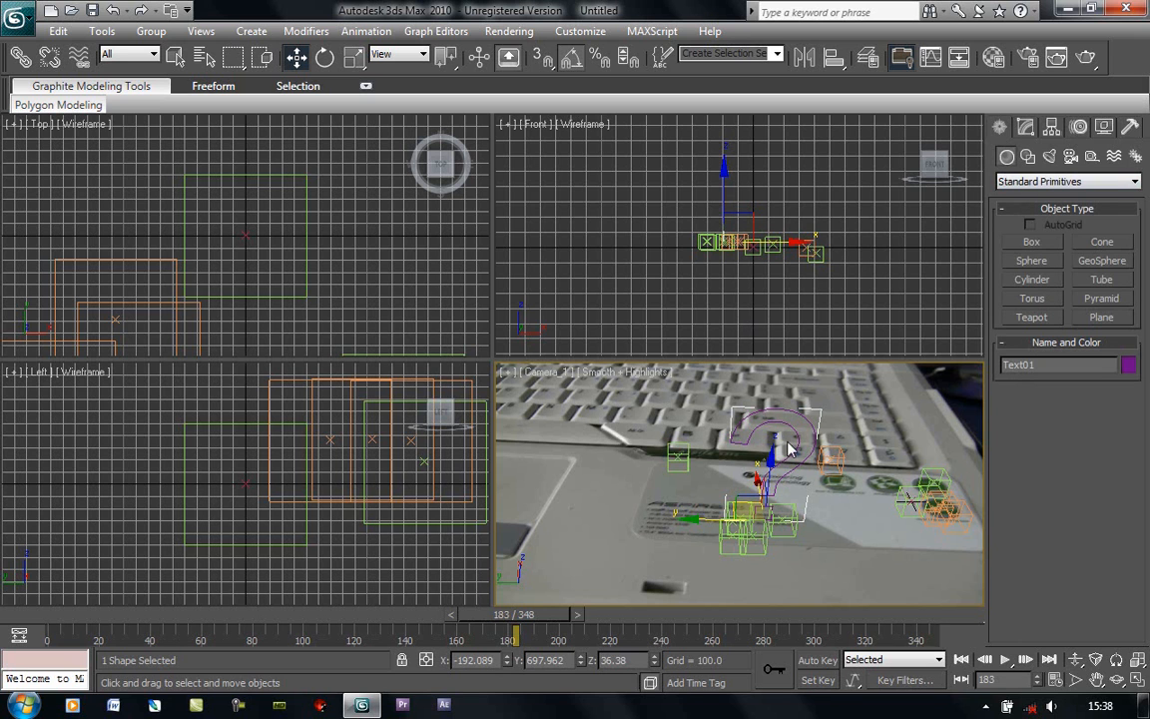
click(1025, 126)
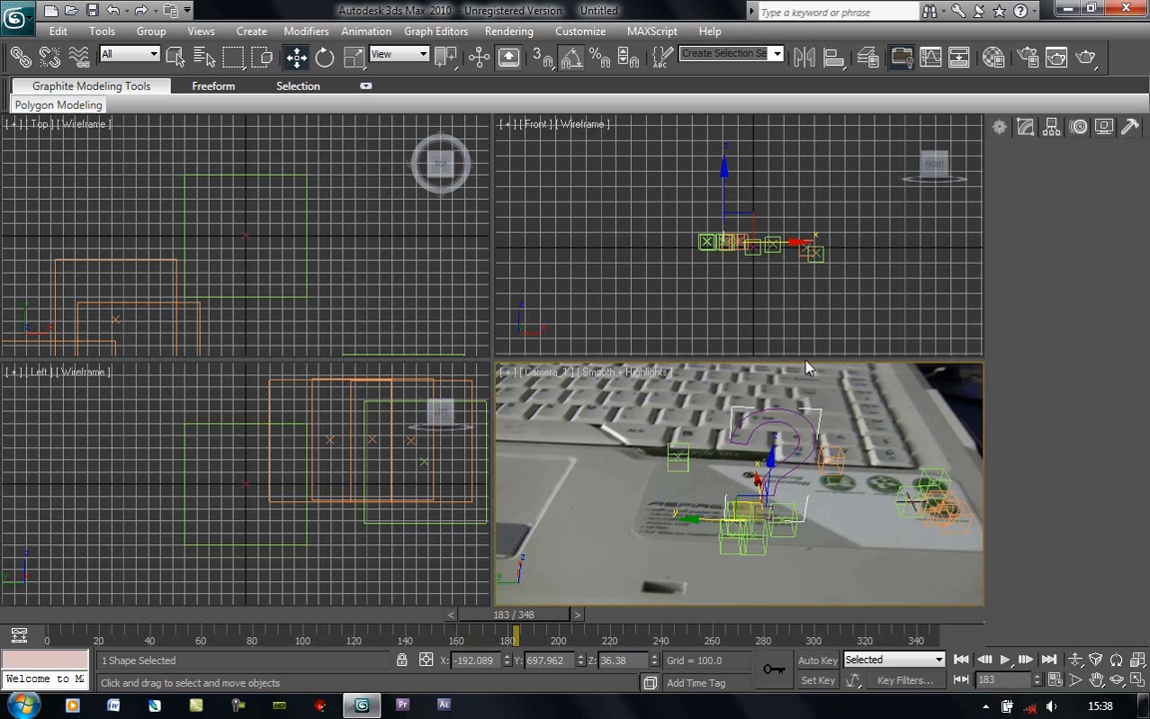
click(1135, 177)
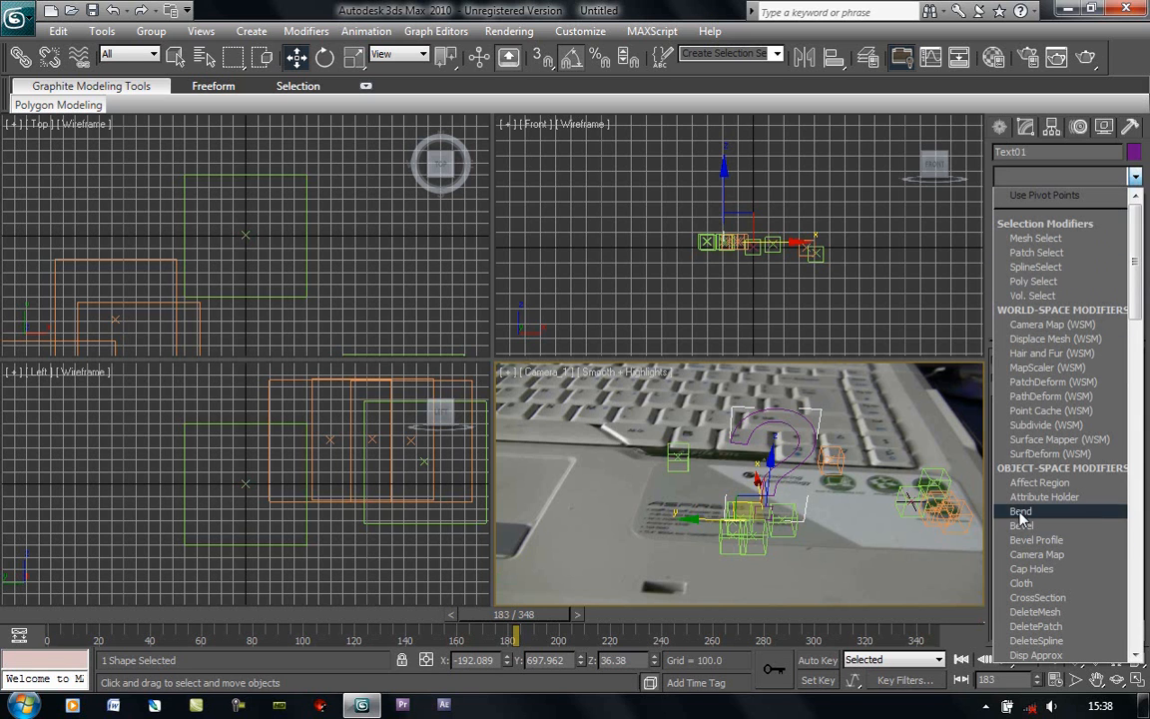
click(1020, 527)
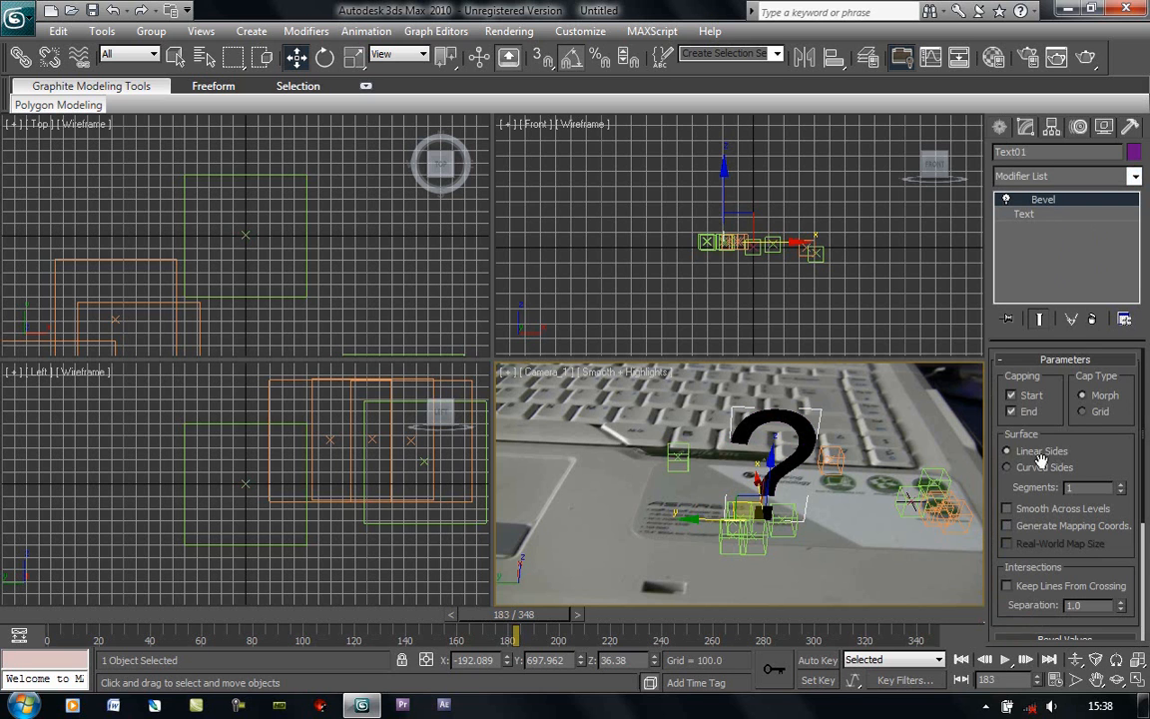
Set the bevel's Level 1 height to 8.5 and enable Levels 2 and 3, each with height 0.5 and outline -0.2
drag(1098, 476, 1101, 284)
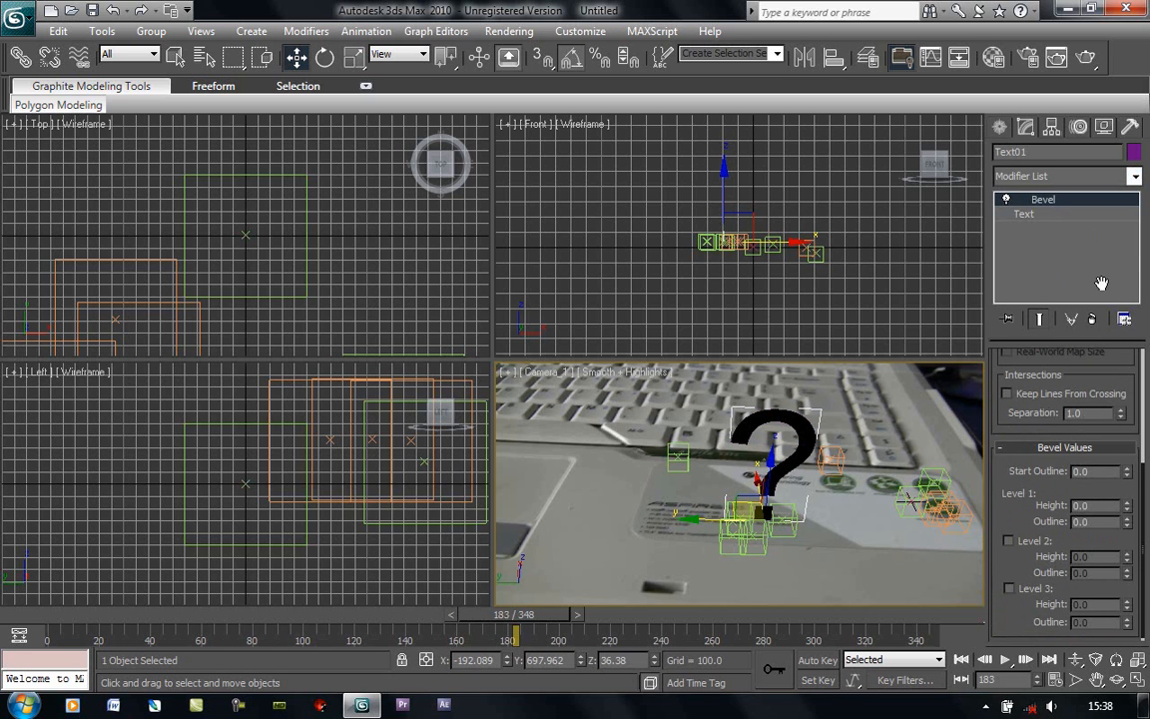
click(1007, 540)
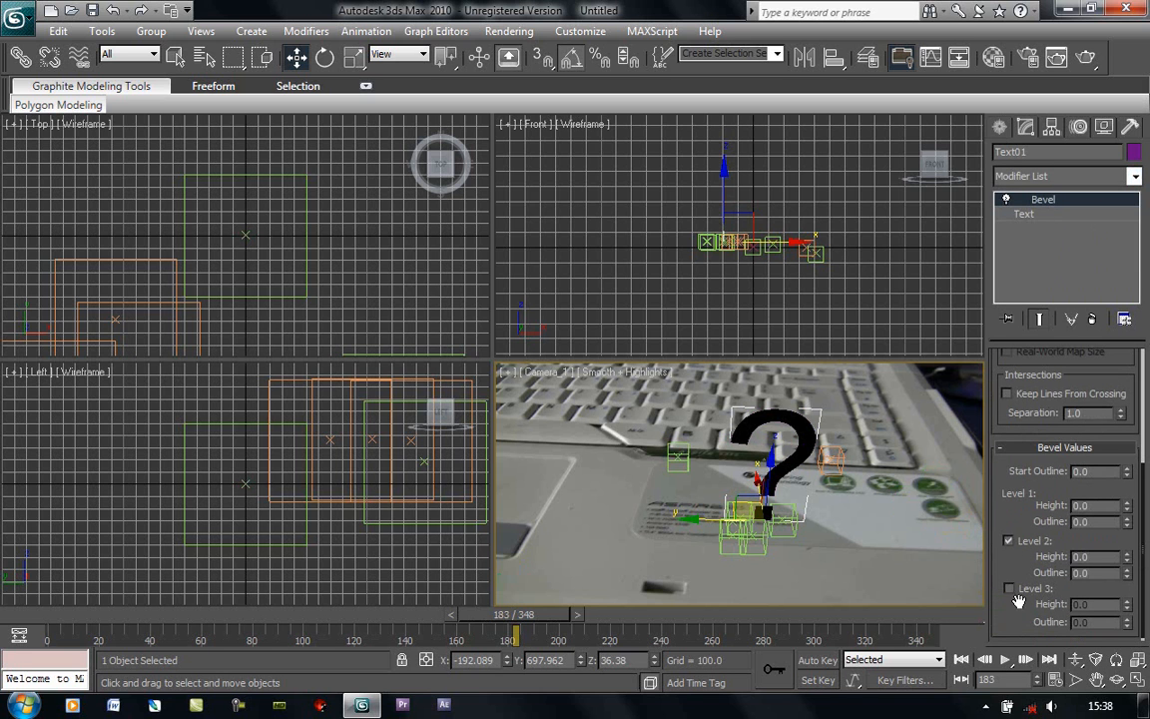
click(1008, 589)
drag(1126, 513, 1122, 489)
click(1127, 555)
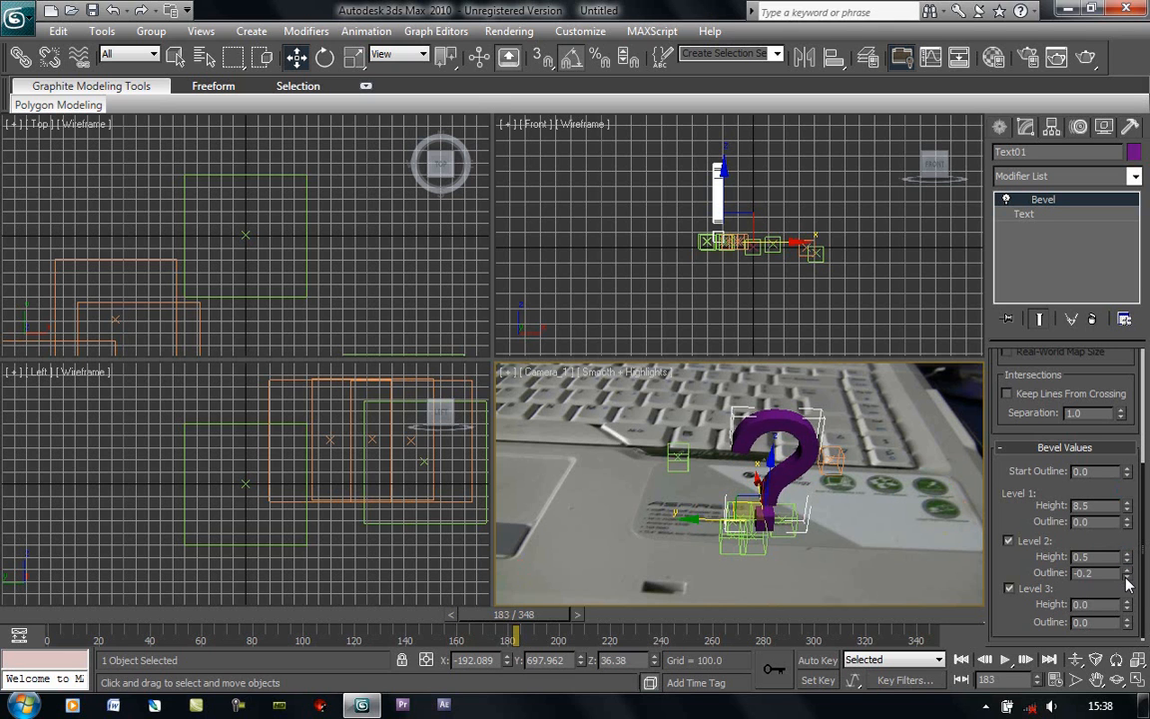
click(1126, 571)
double_click(1093, 573)
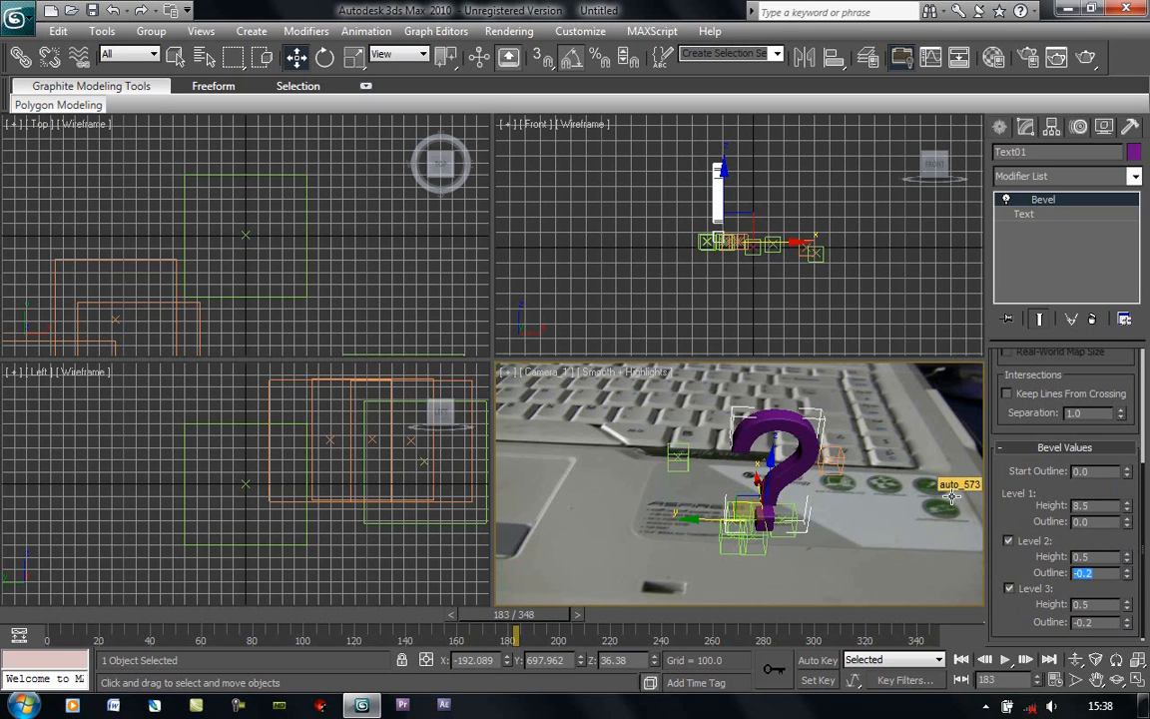
Rotate the beveled question mark a few degrees about its vertical axis and deselect it
click(728, 494)
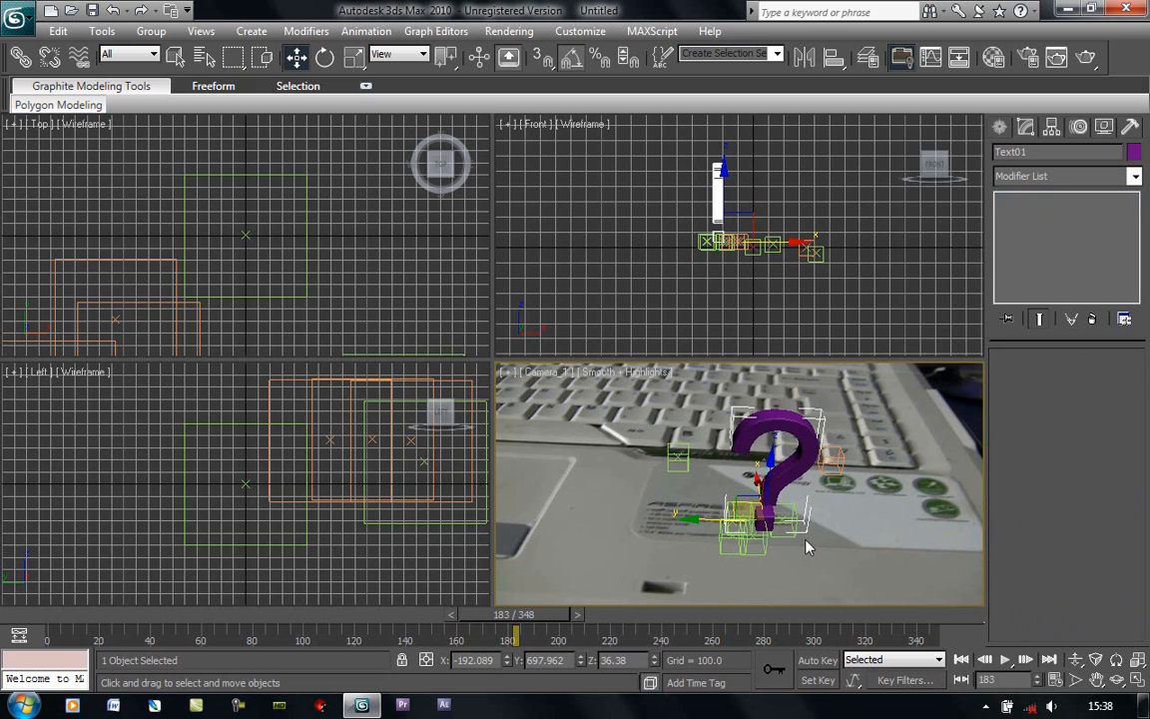
click(779, 469)
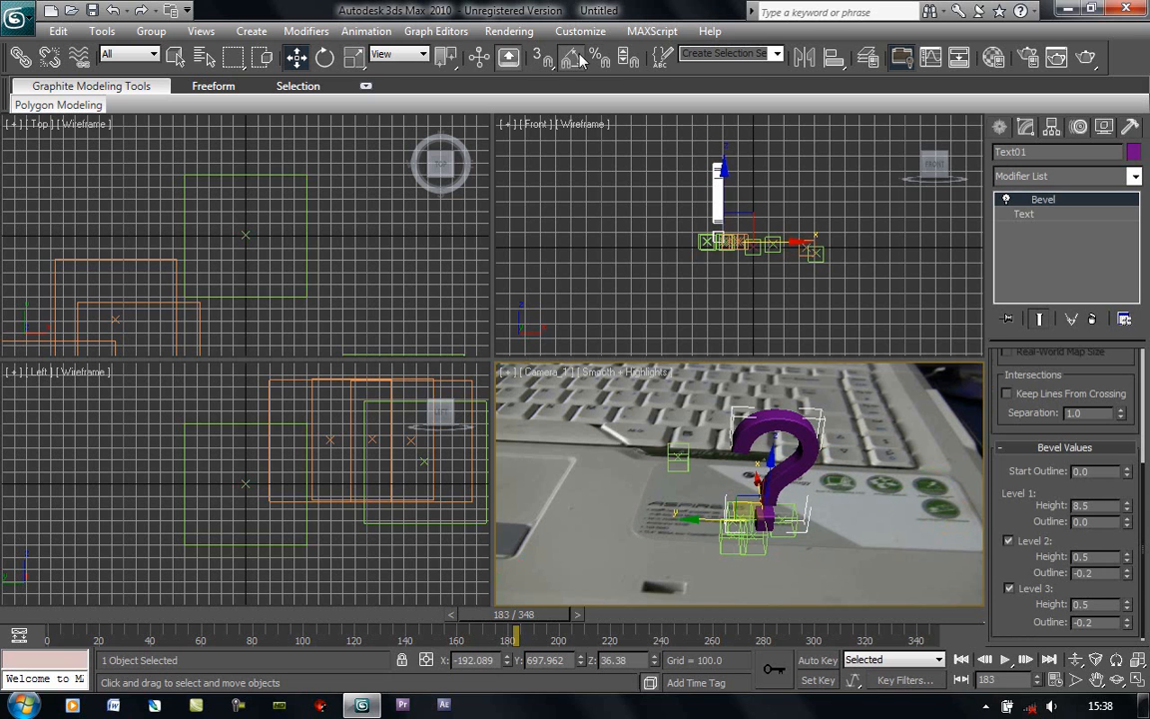
click(325, 57)
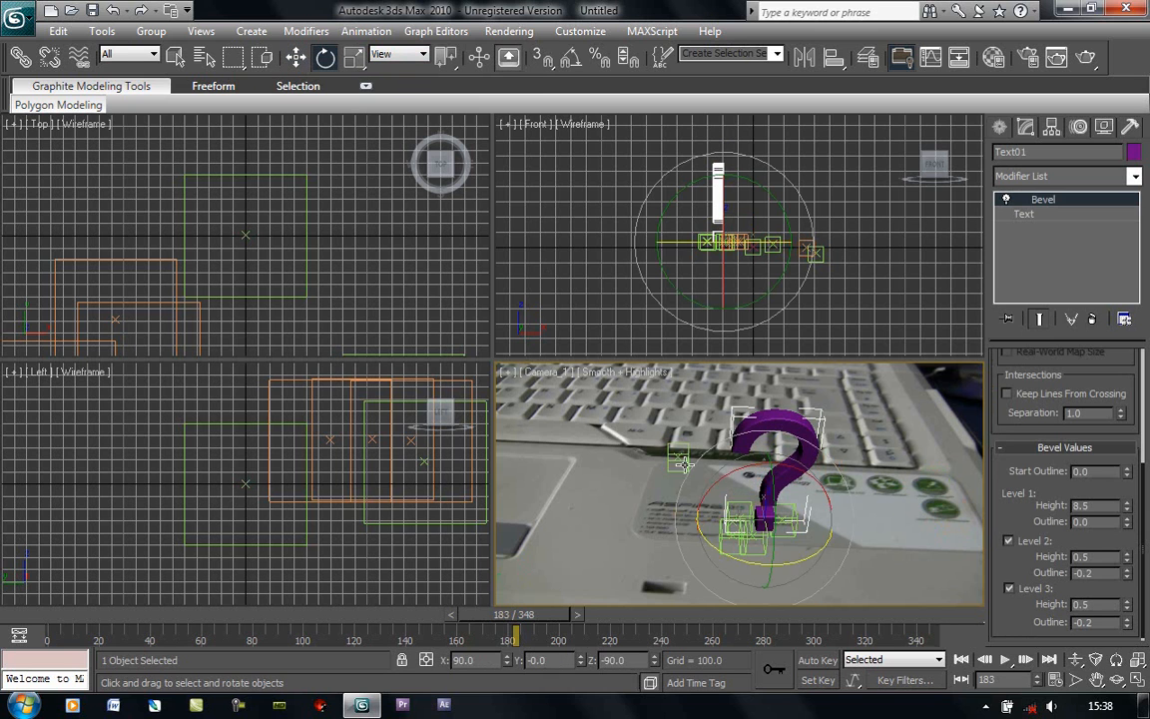
drag(729, 546, 719, 555)
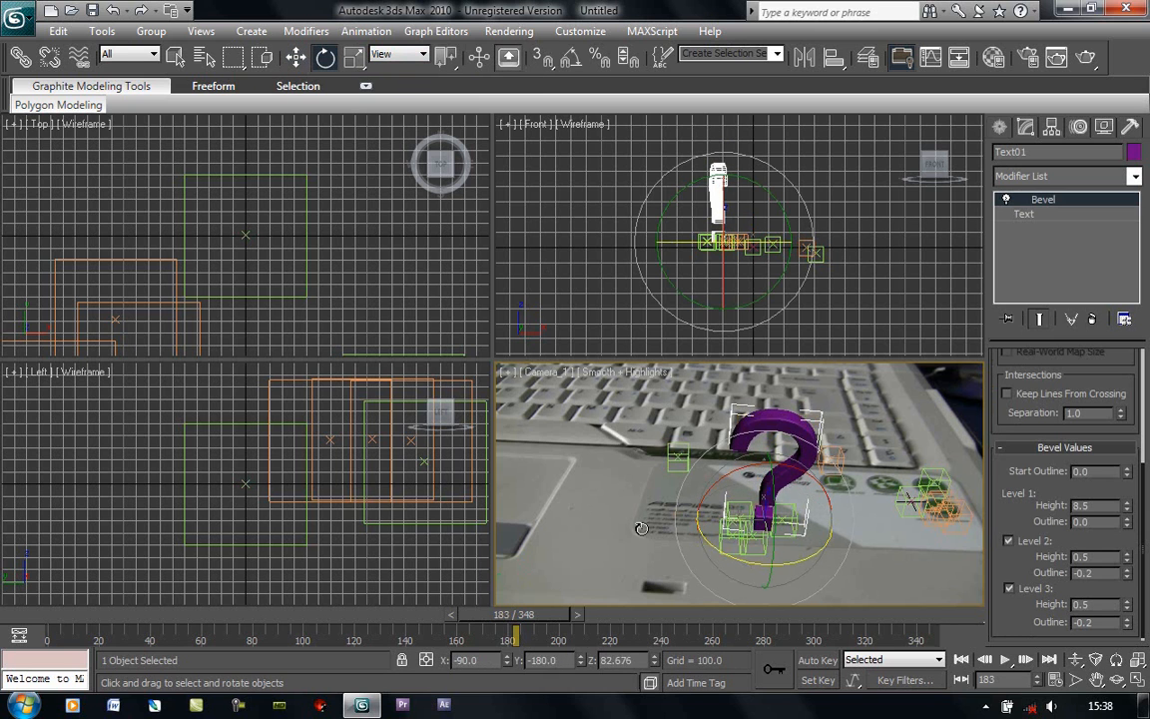
click(535, 457)
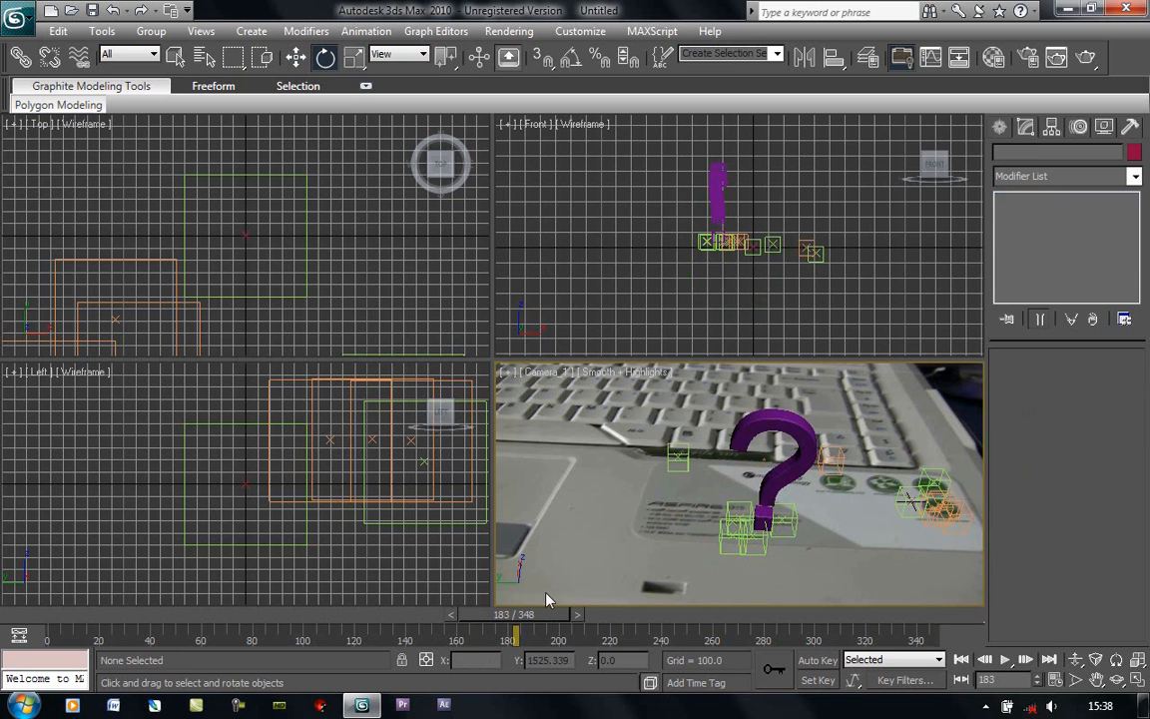
Scrub through the timeline to check how the question mark follows the laptop footage, stopping at frame 105
drag(586, 616, 791, 634)
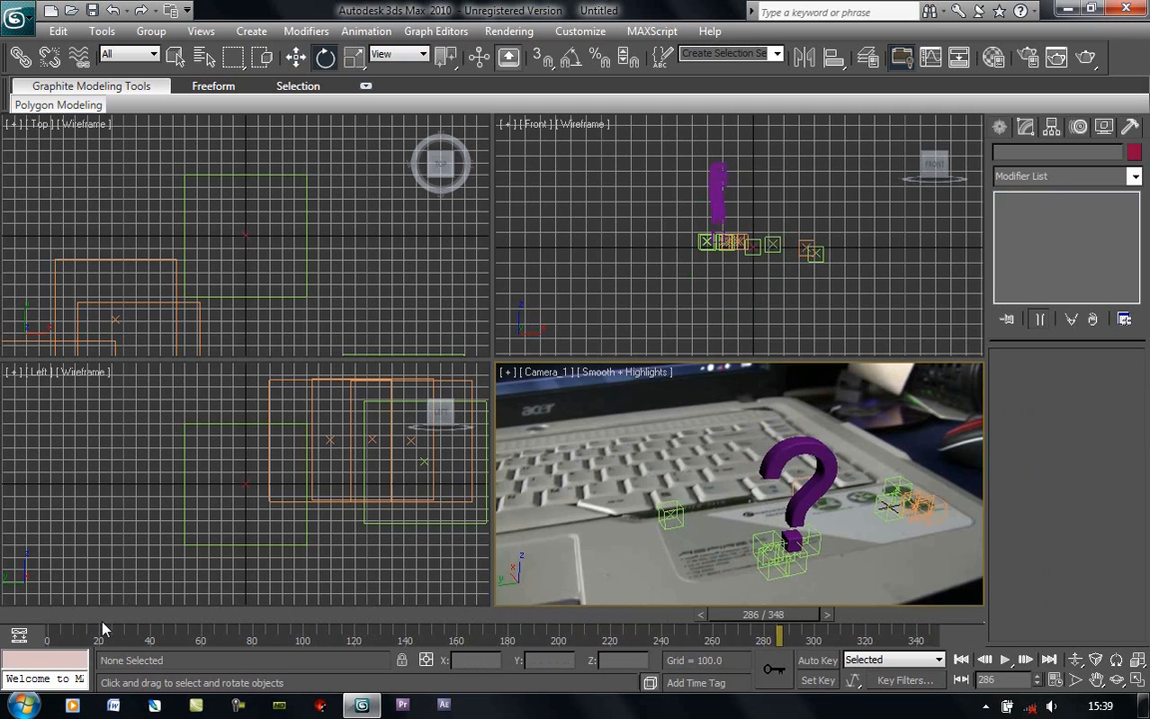
drag(112, 627, 103, 630)
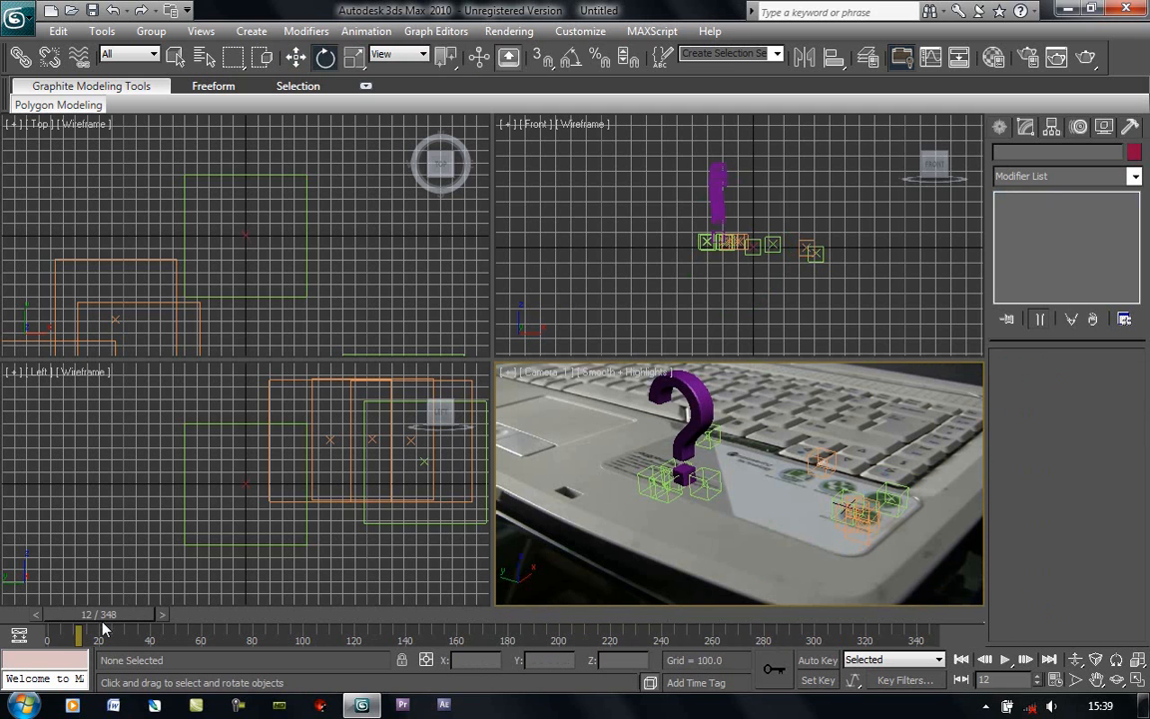
click(328, 619)
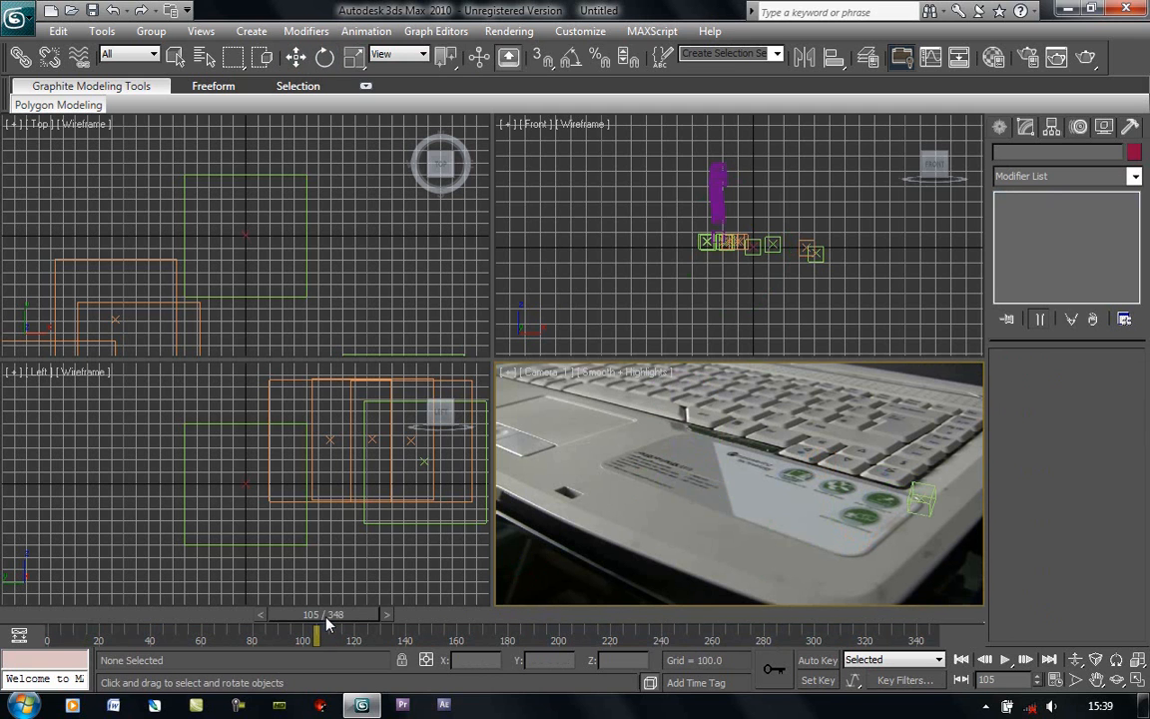
Create a plane about 1242 long and 527 wide on the laptop's palm rest under the question mark in the camera view
click(998, 128)
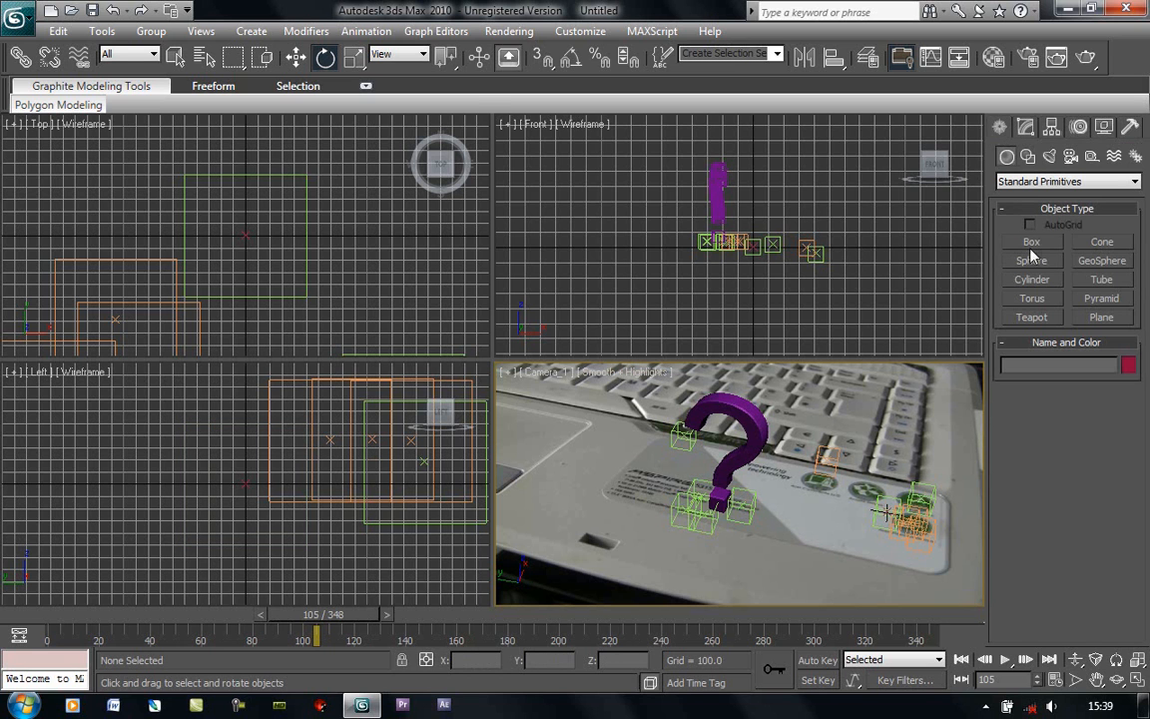
click(1102, 317)
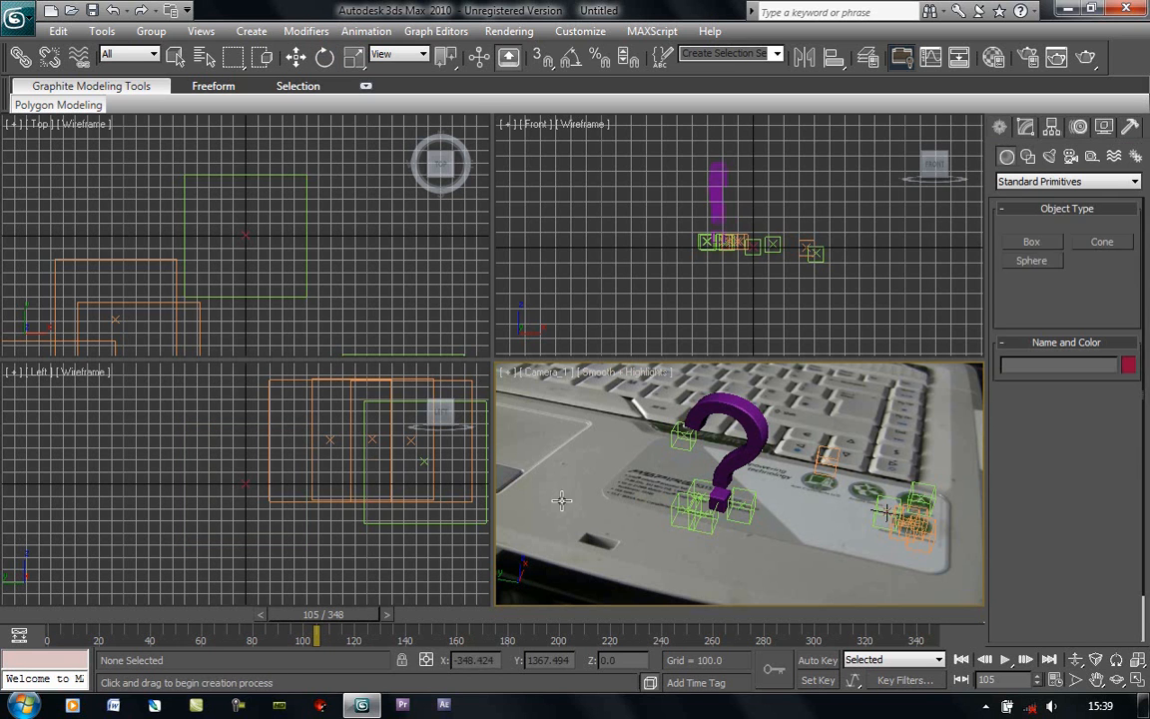
drag(609, 519, 927, 500)
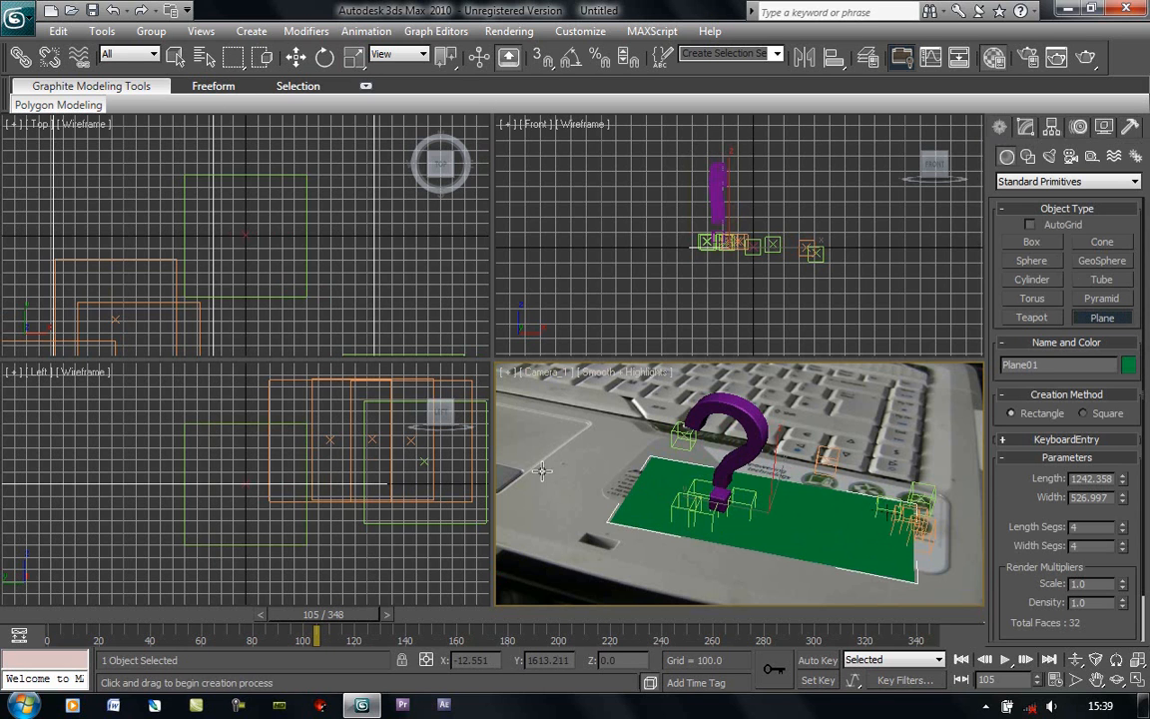
Assign the first material to the plane and name it "Shadow"
key(m)
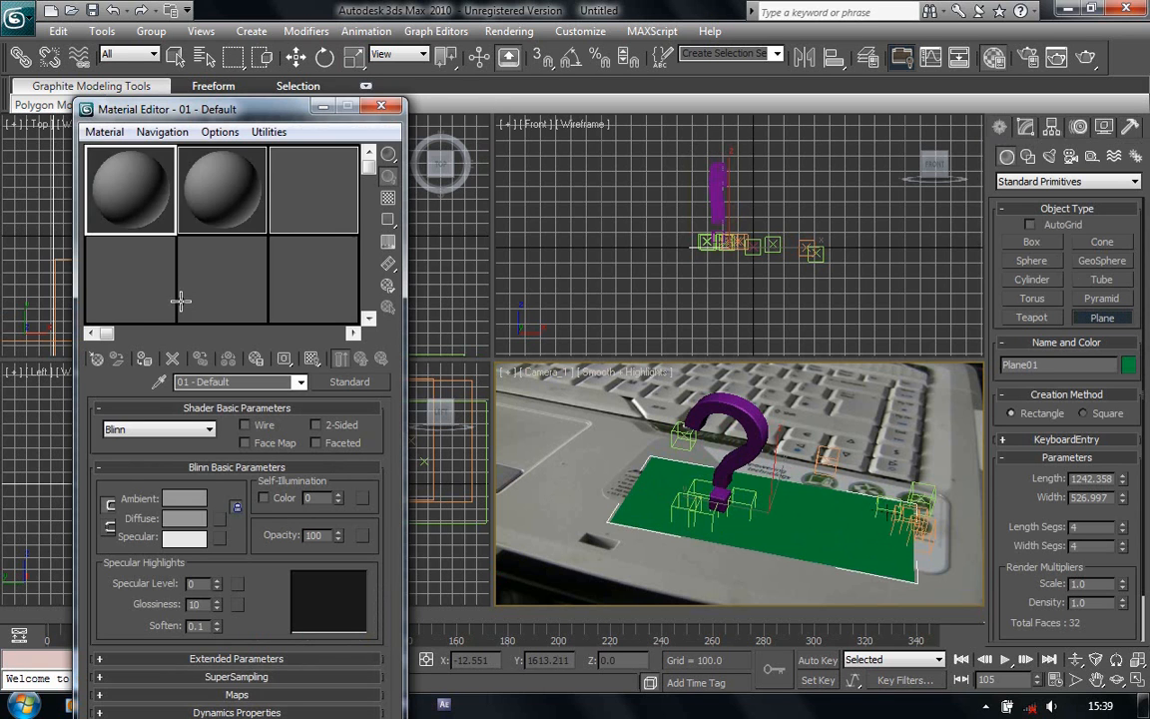
click(144, 358)
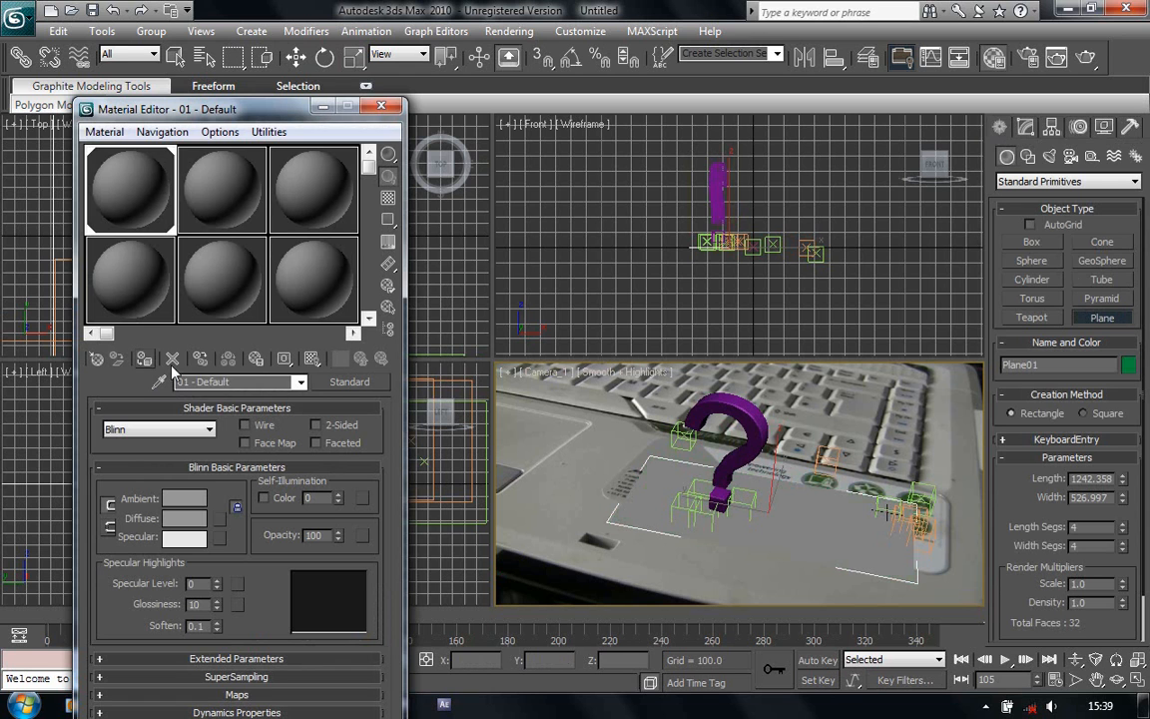
click(236, 381)
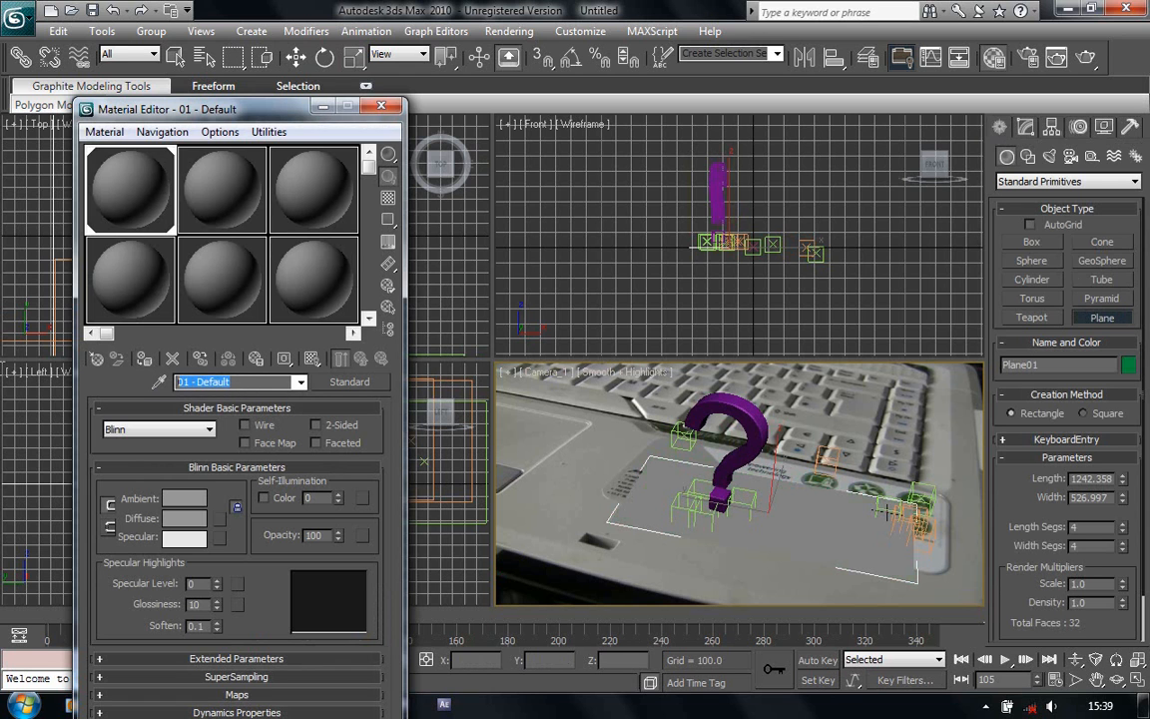
text(Shadow)
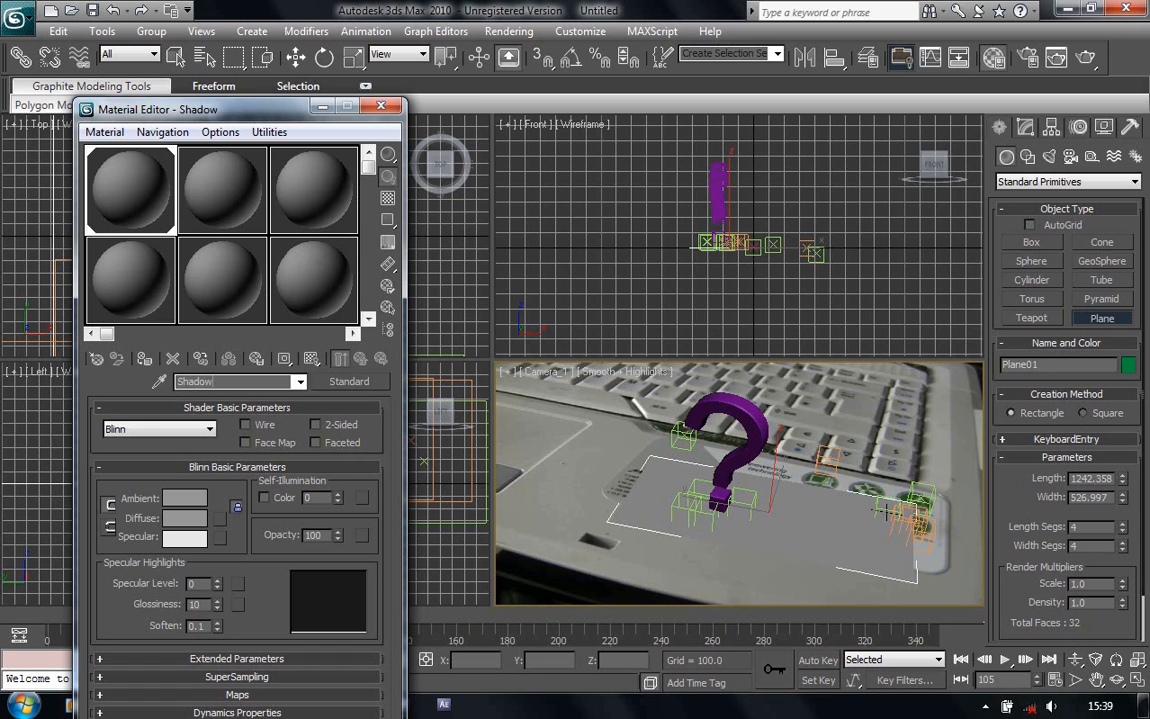
Name the second material "Text Material" and assign it to the question mark
click(208, 211)
click(240, 382)
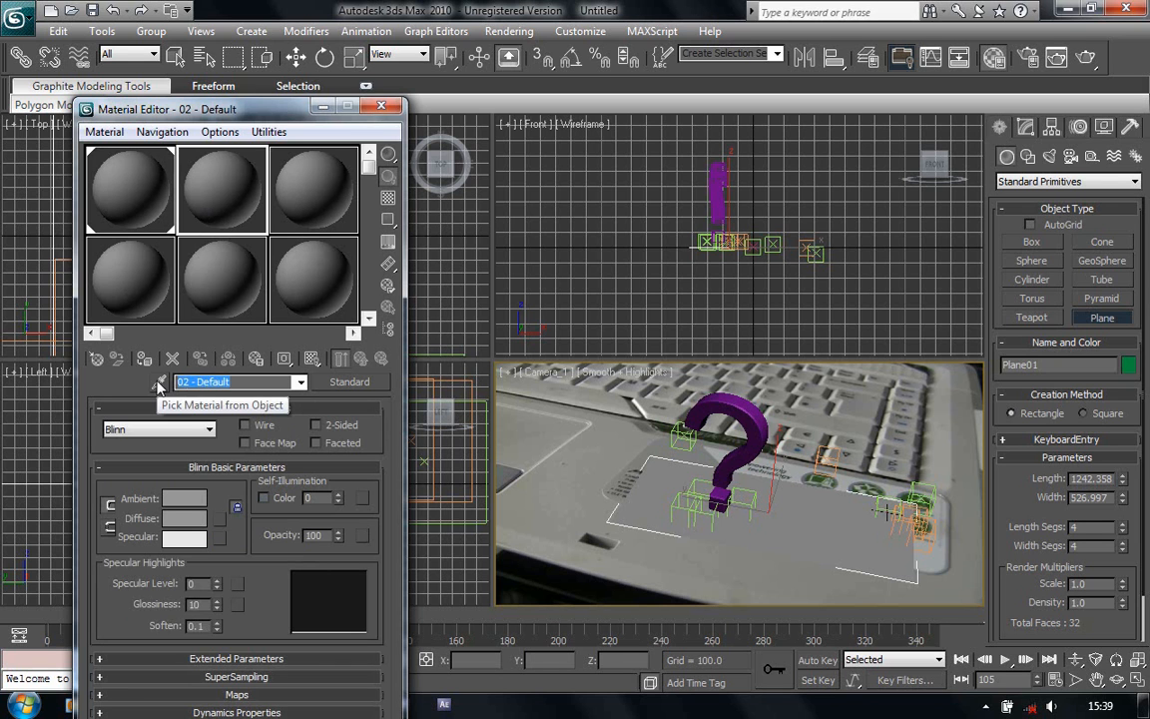
text(Tex)
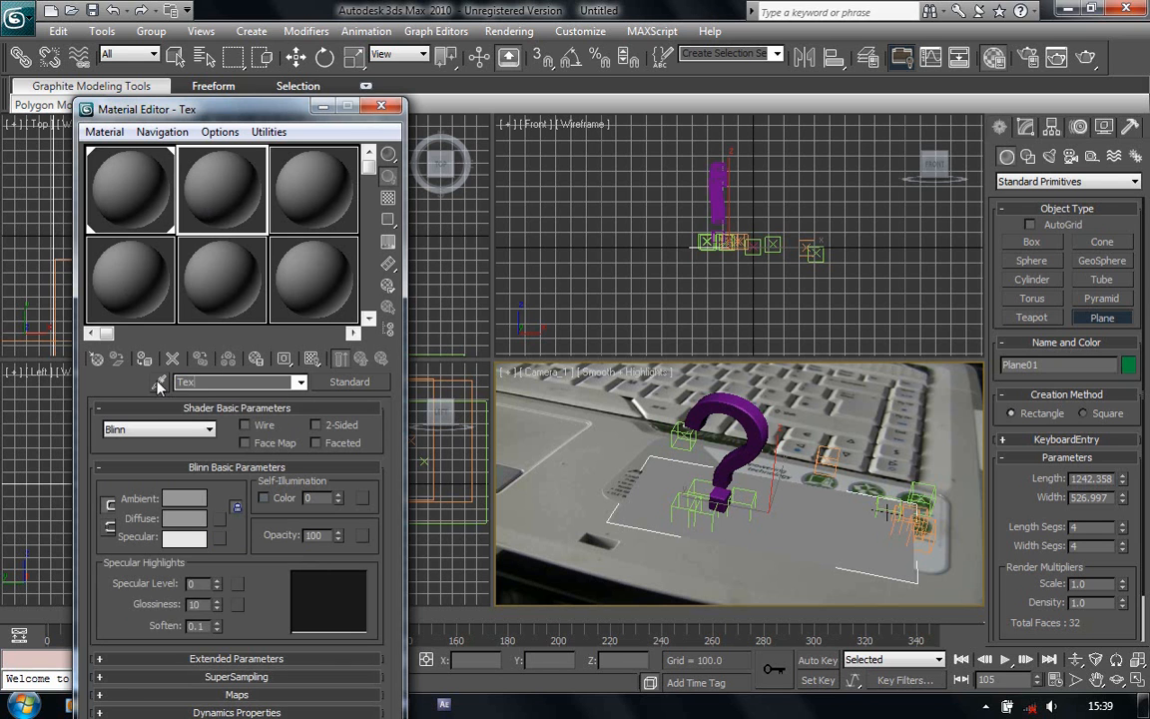
text(t Material)
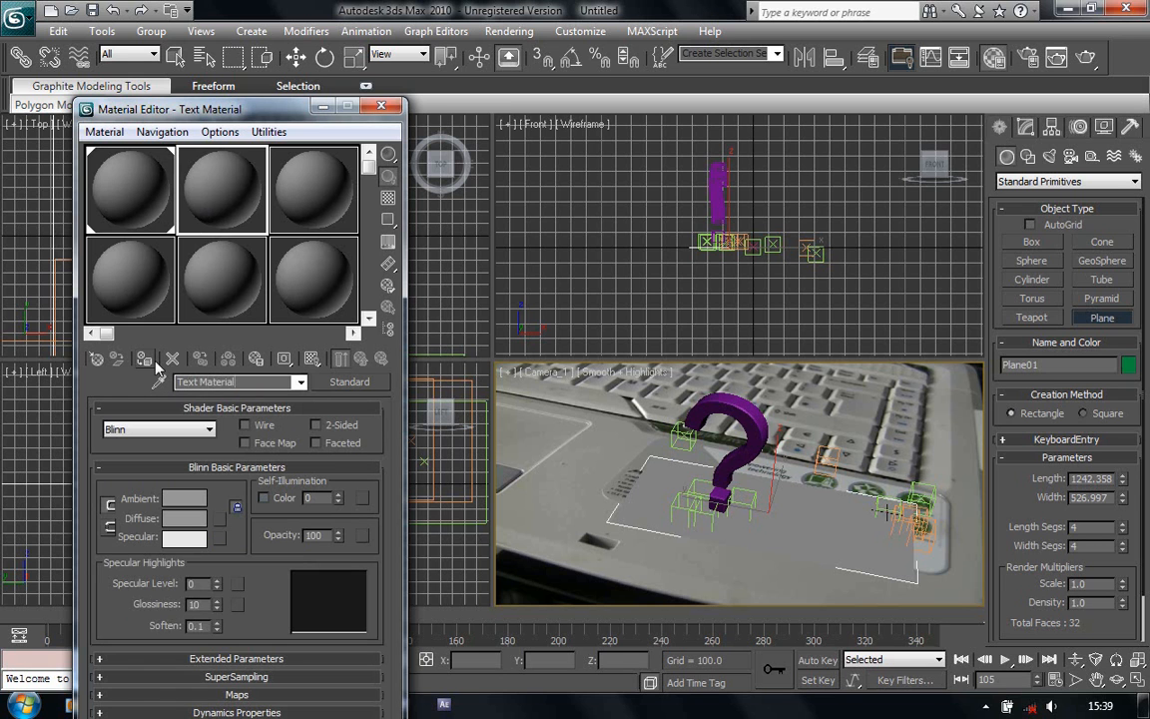
click(543, 447)
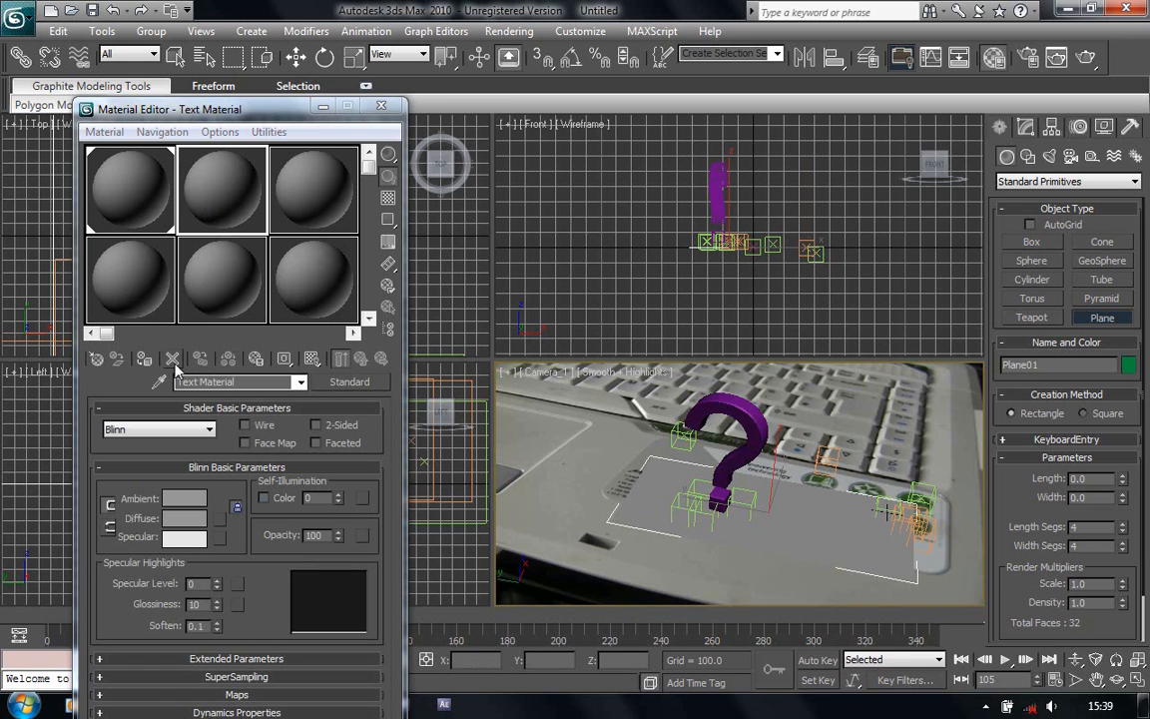
click(174, 57)
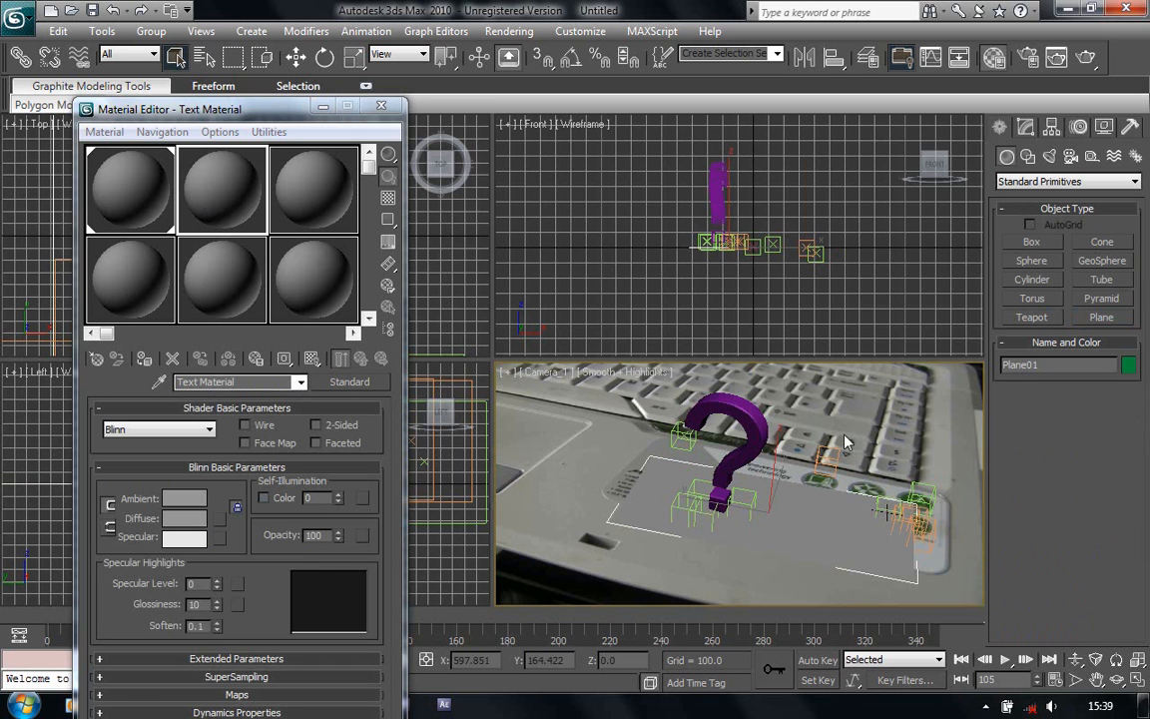
click(699, 395)
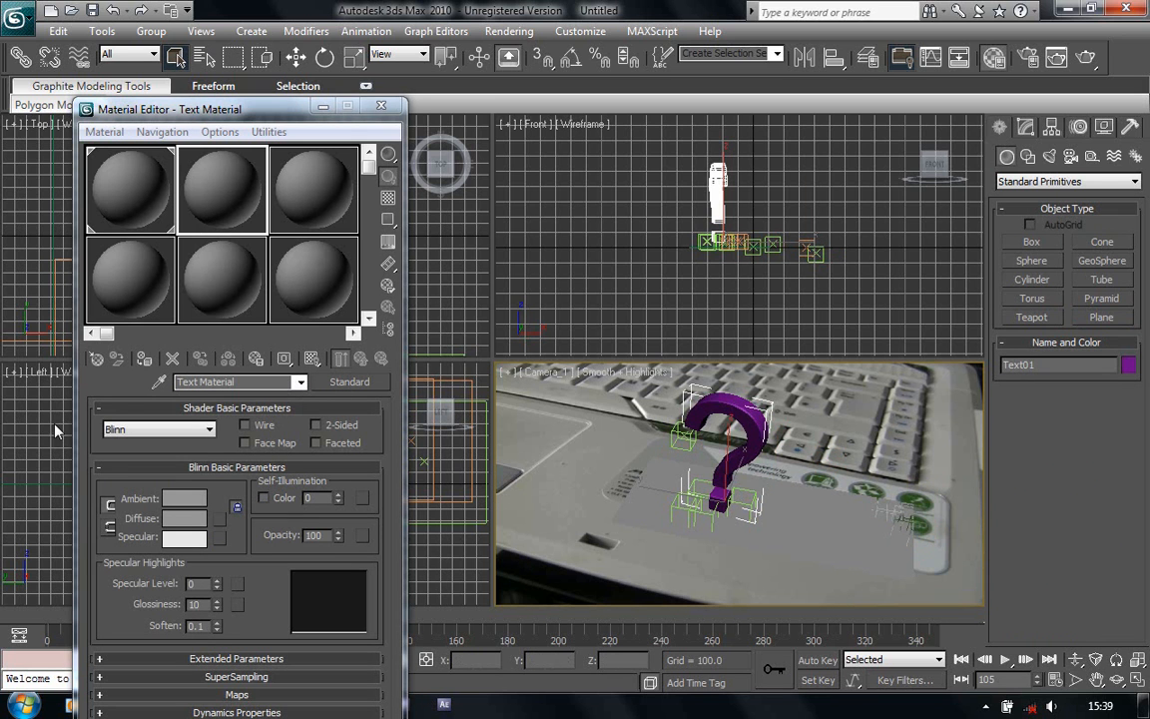
click(141, 359)
Change the plane's "Shadow" material type to Matte/Shadow
click(686, 531)
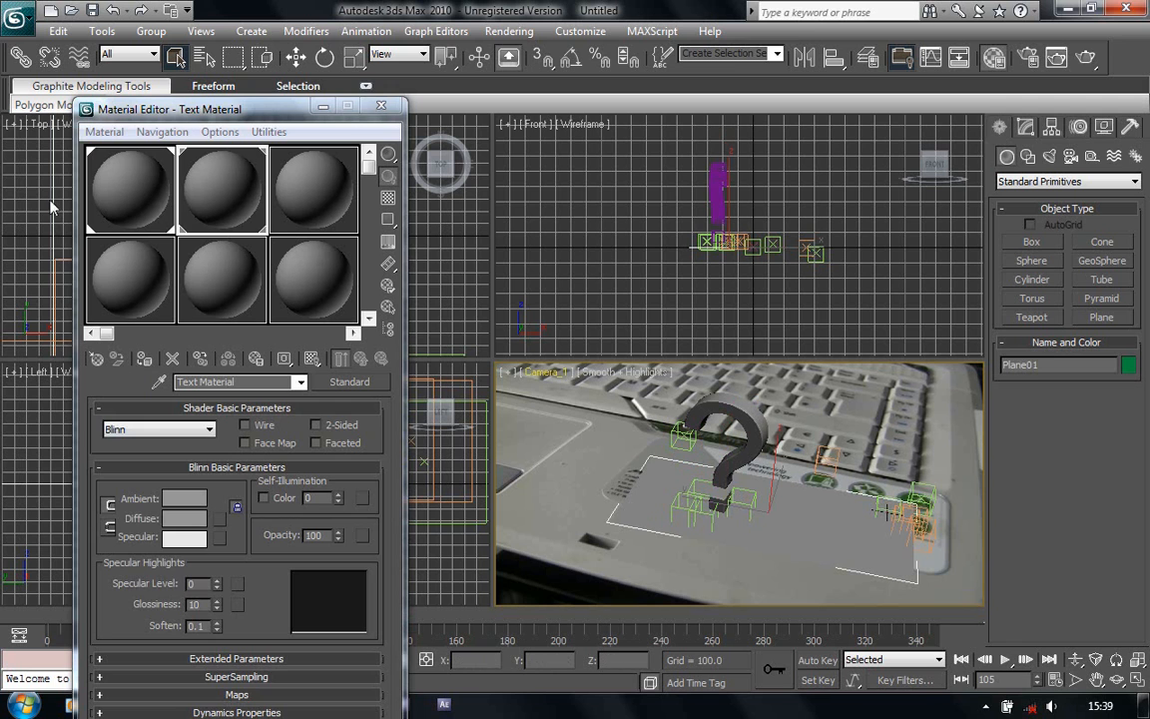
click(131, 192)
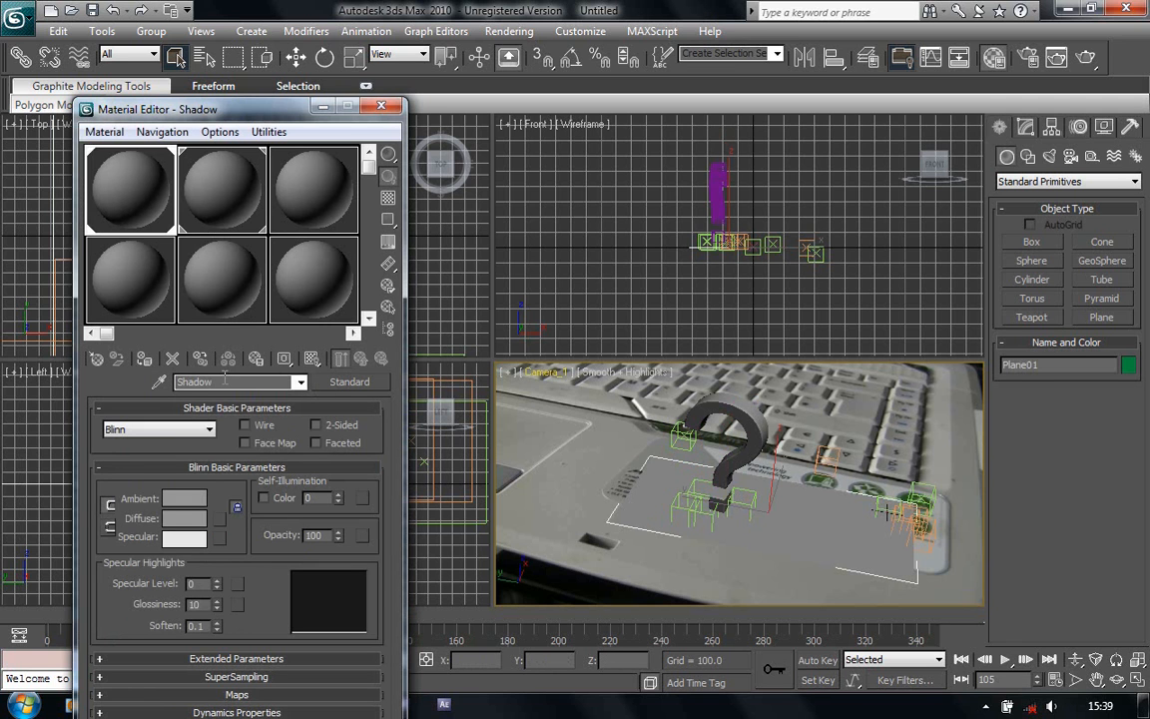
click(349, 381)
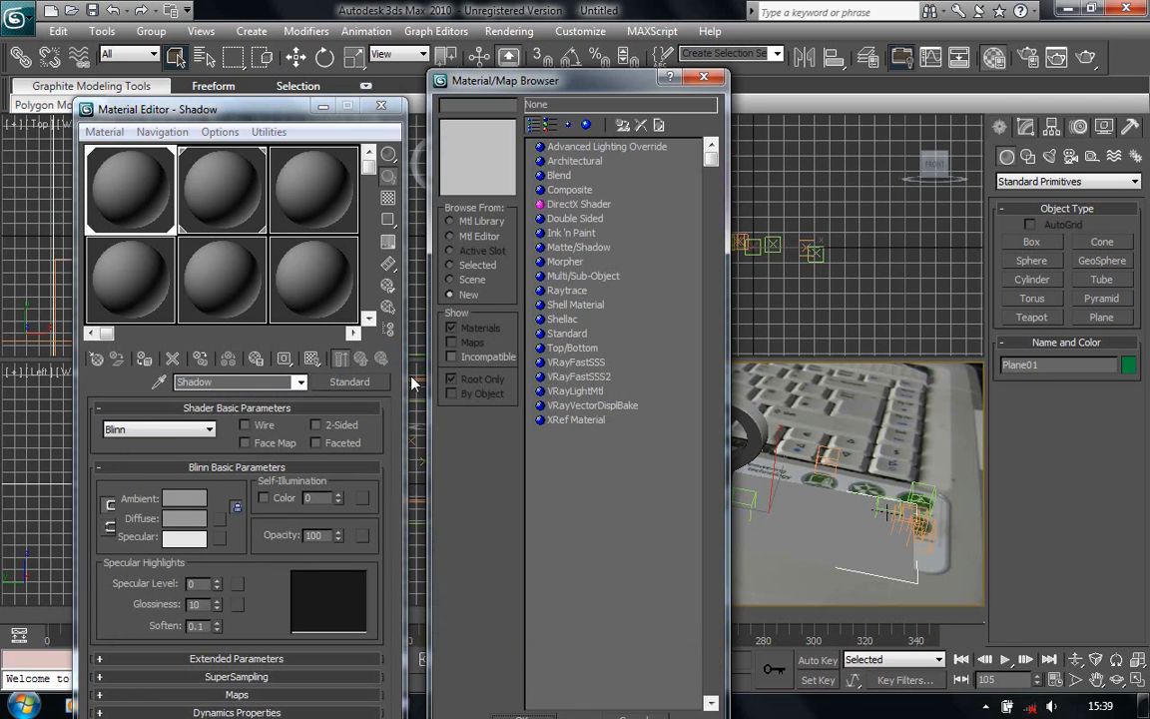
click(582, 276)
double_click(576, 247)
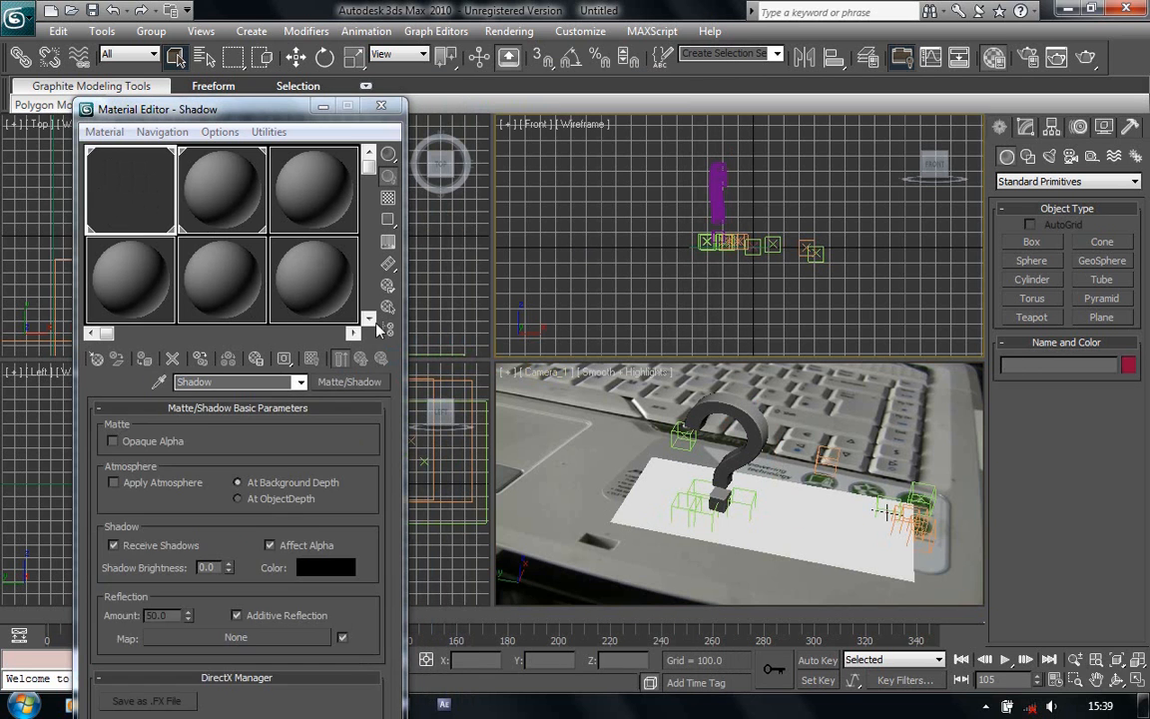
Place a standard Skylight on the laptop's palm rest beside the shadow plane in the camera view
click(1049, 159)
click(1023, 184)
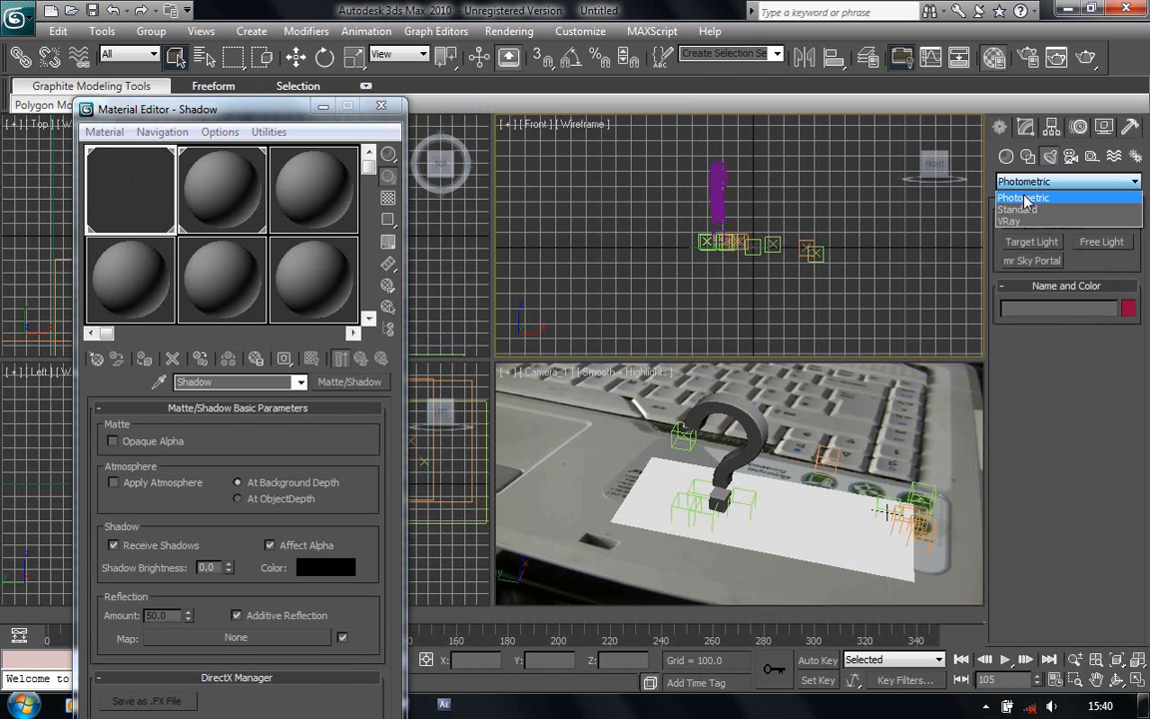
click(1018, 210)
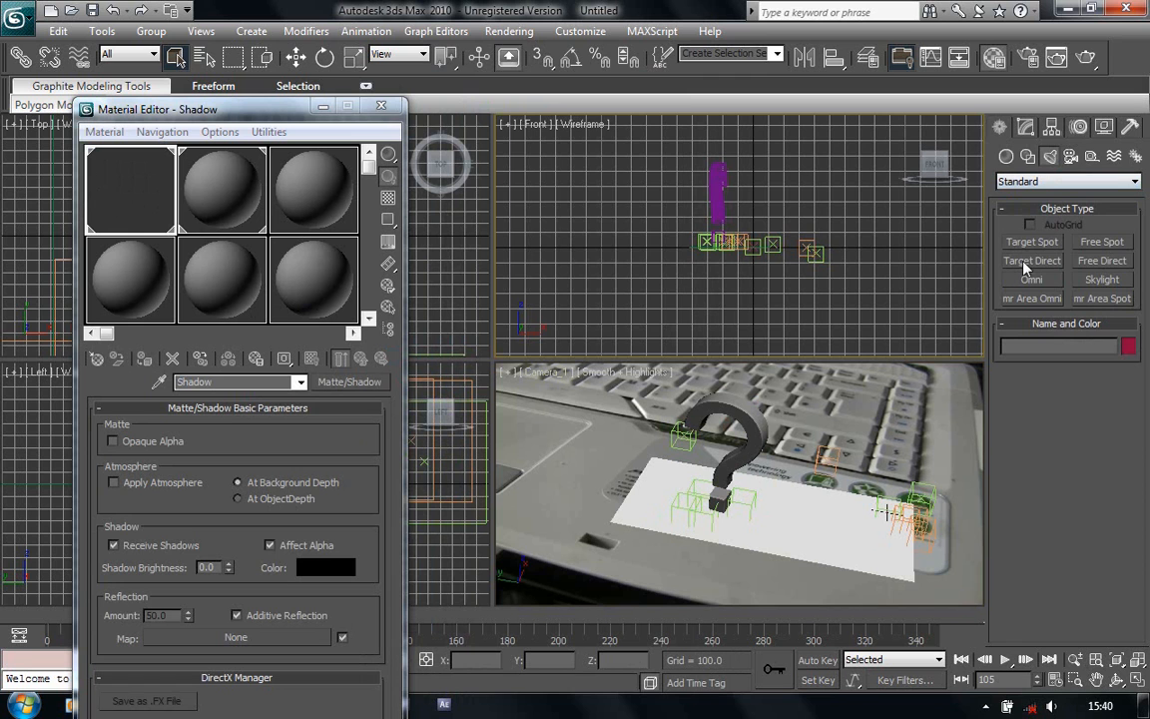
click(1102, 280)
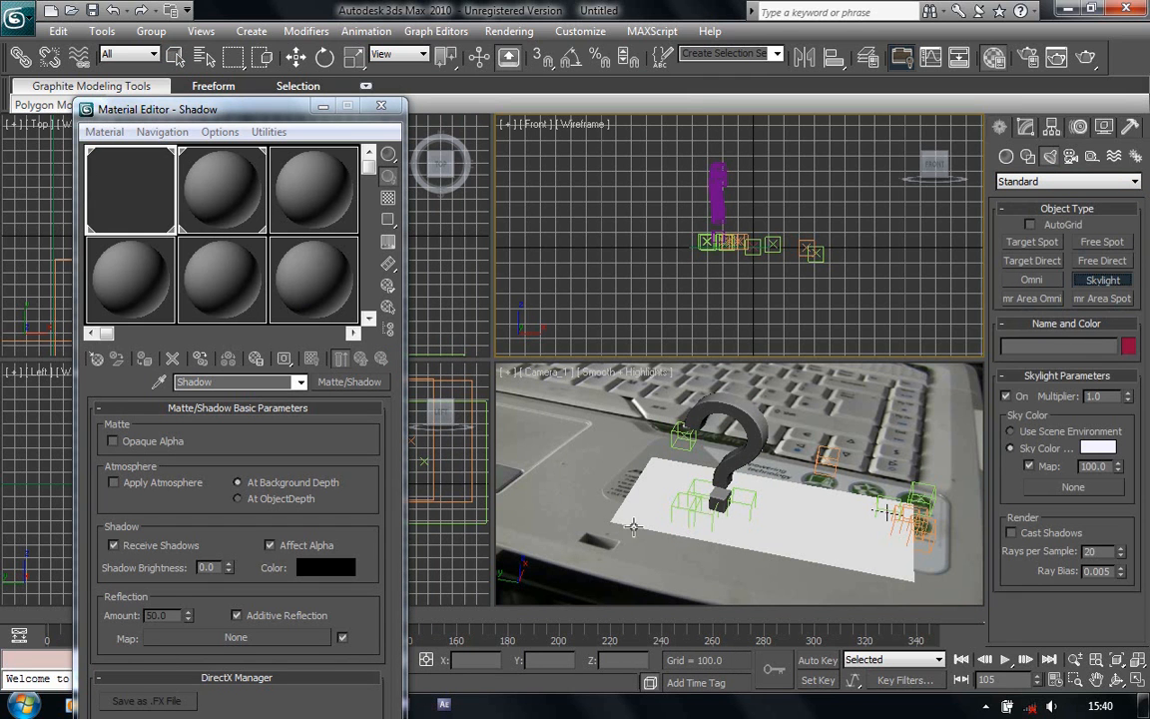
click(595, 490)
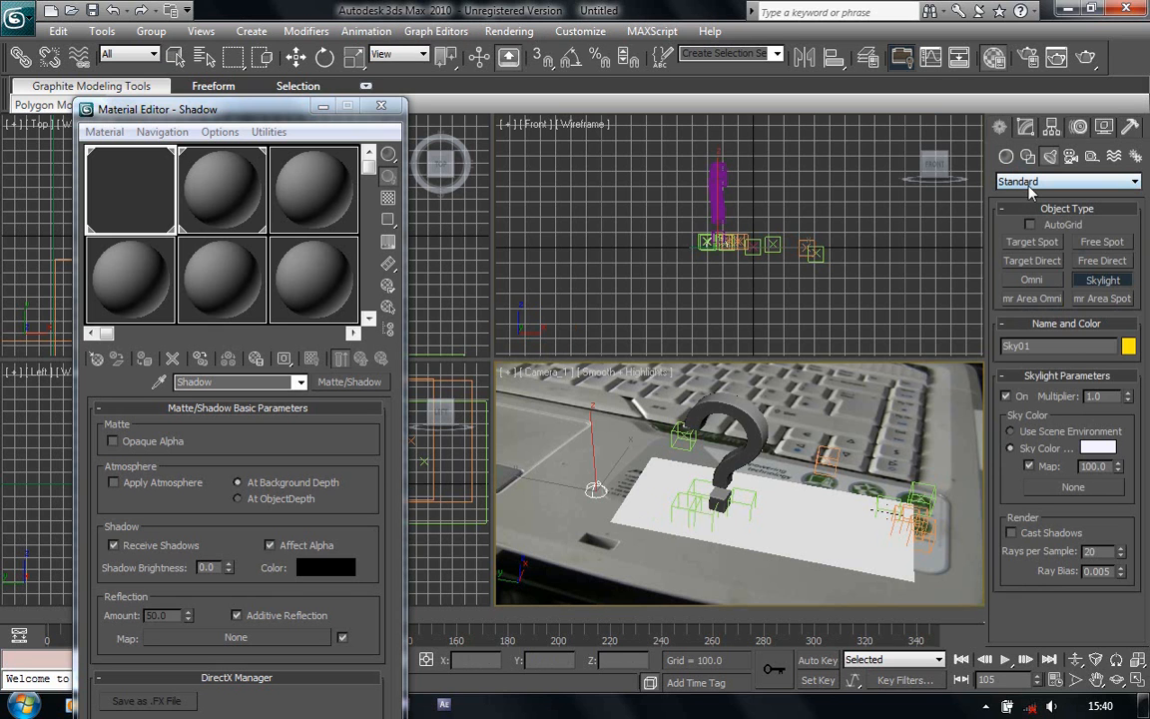
Create a Target Direct light in the Top view about 1605 units from its target at the question mark, and turn on Area Shadows
click(1031, 282)
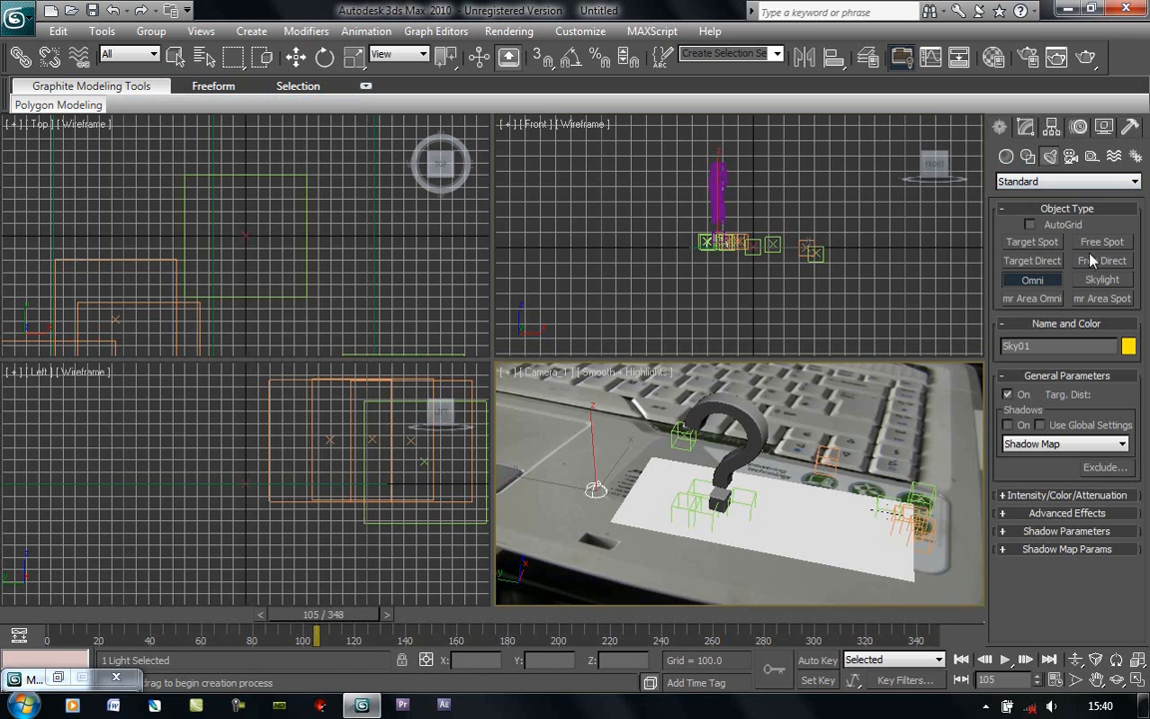
click(1050, 262)
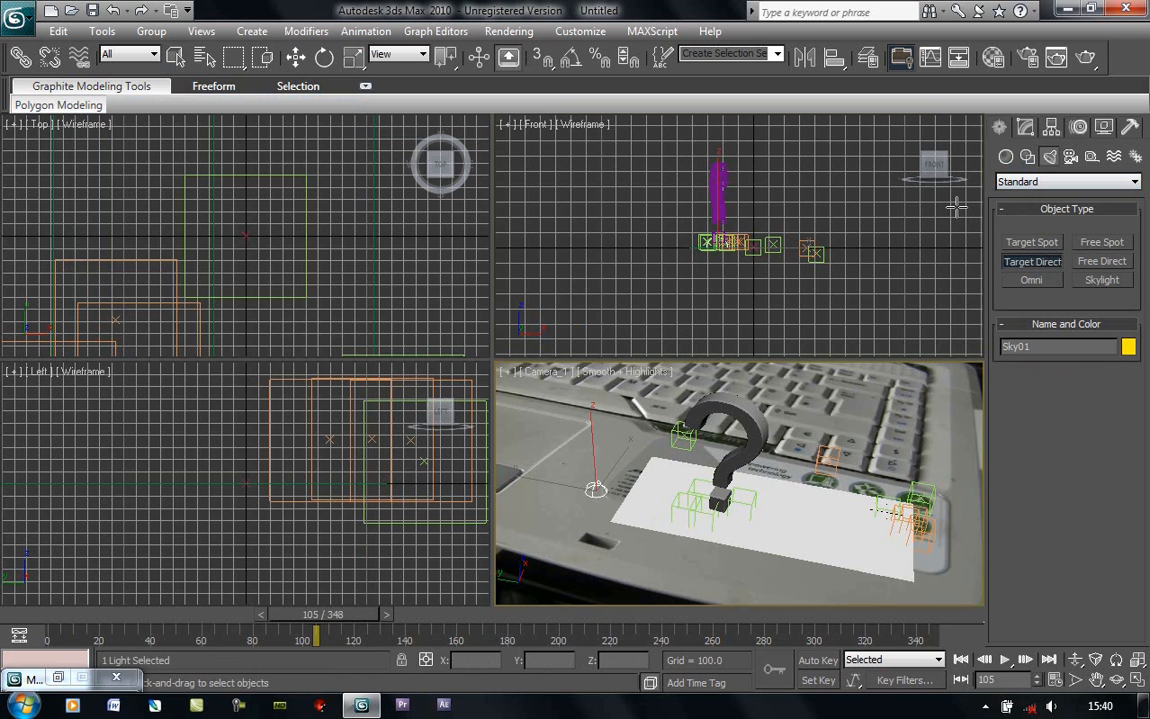
scroll(252, 230, down, 2)
scroll(251, 231, down, 6)
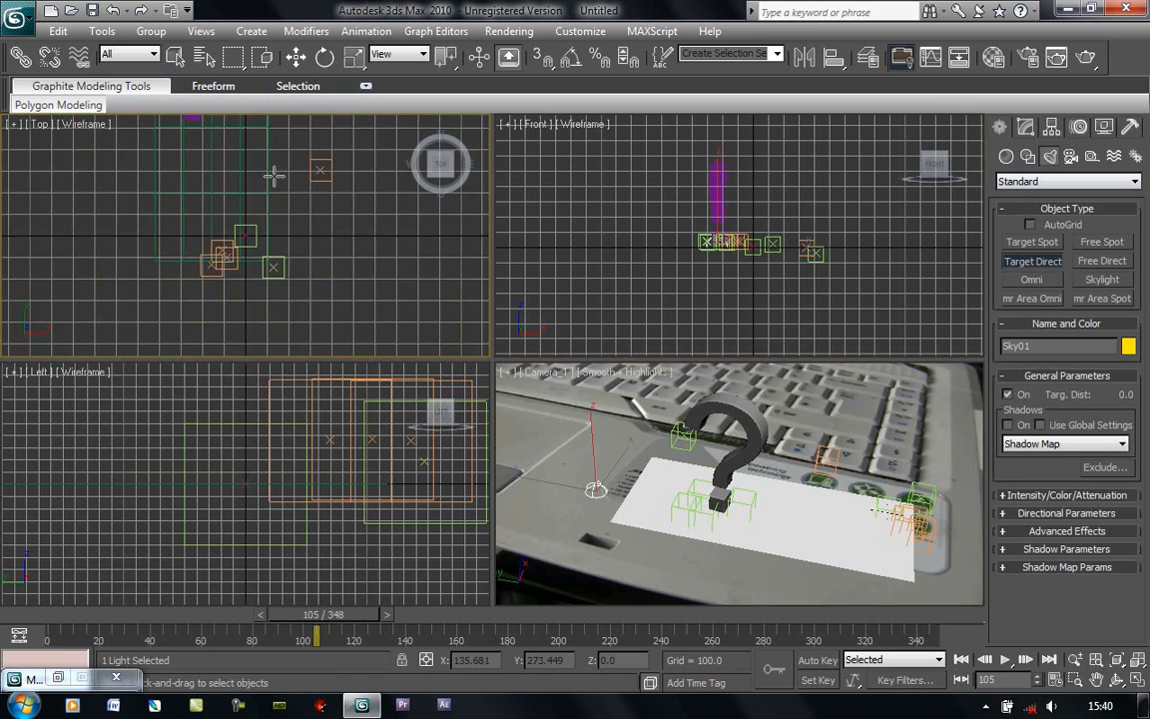
middle_drag(249, 248, 275, 286)
drag(257, 165, 269, 280)
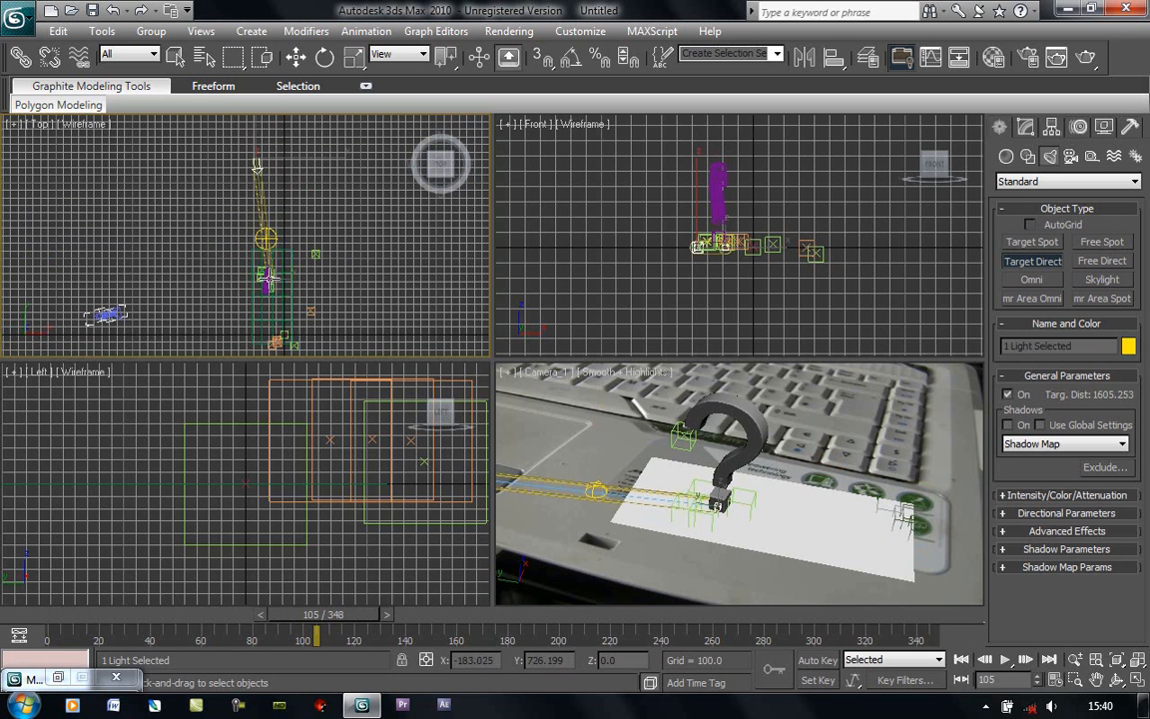
click(1017, 447)
click(1034, 480)
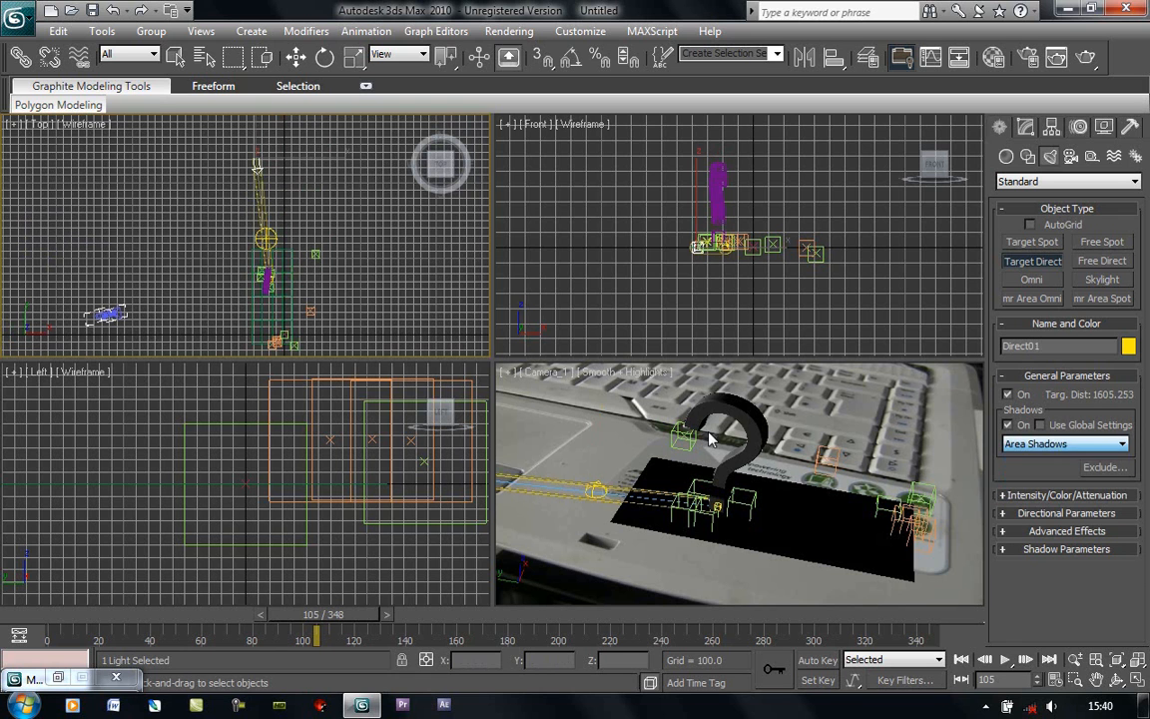
Raise the direct light to a Z height of about 1028 in the Front view, leaving its target at the question mark
click(297, 57)
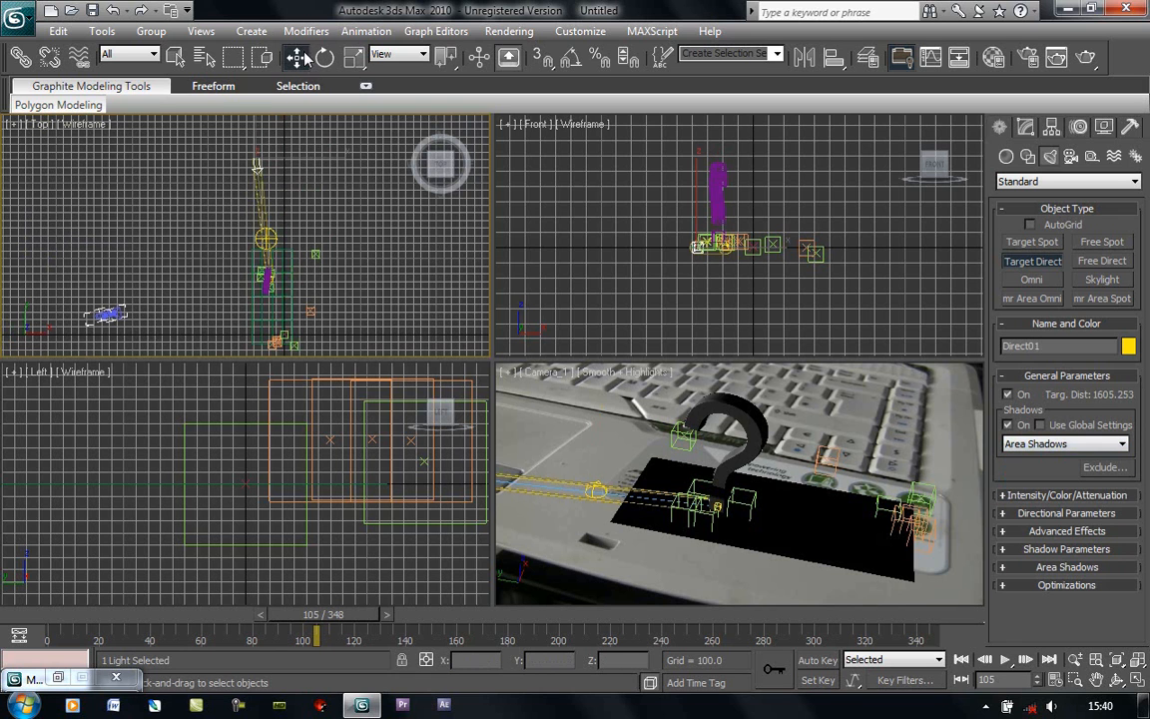
middle_drag(308, 202, 362, 225)
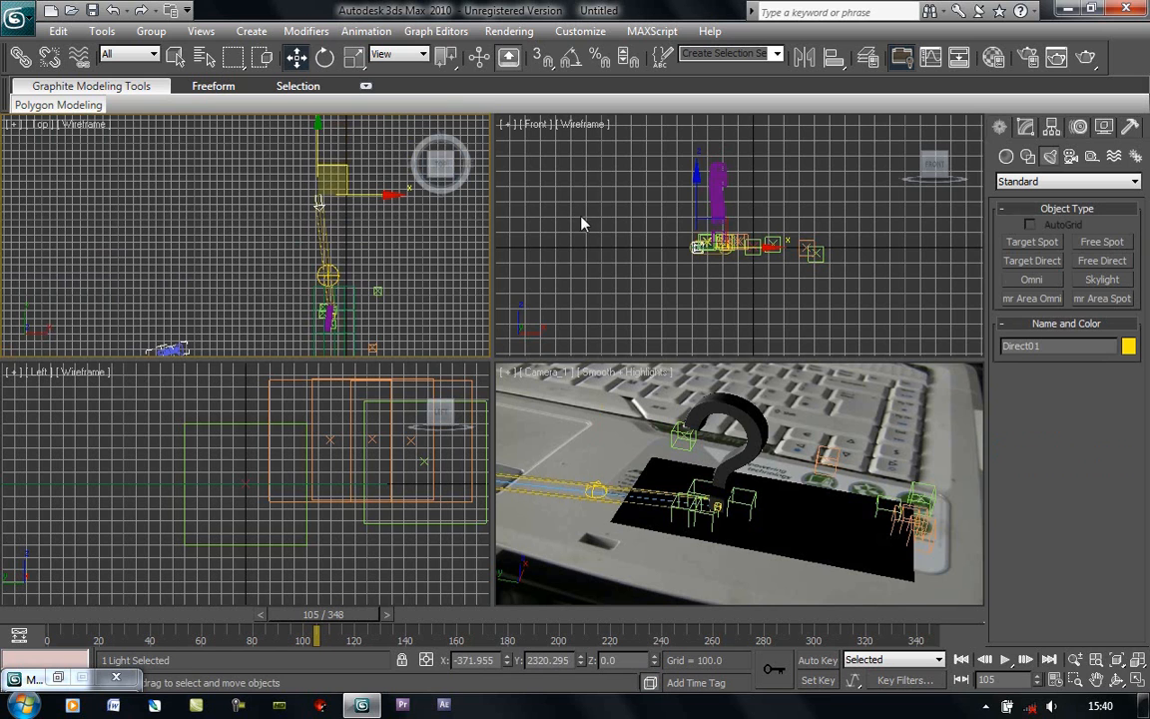
middle_click(699, 224)
drag(699, 224, 712, 48)
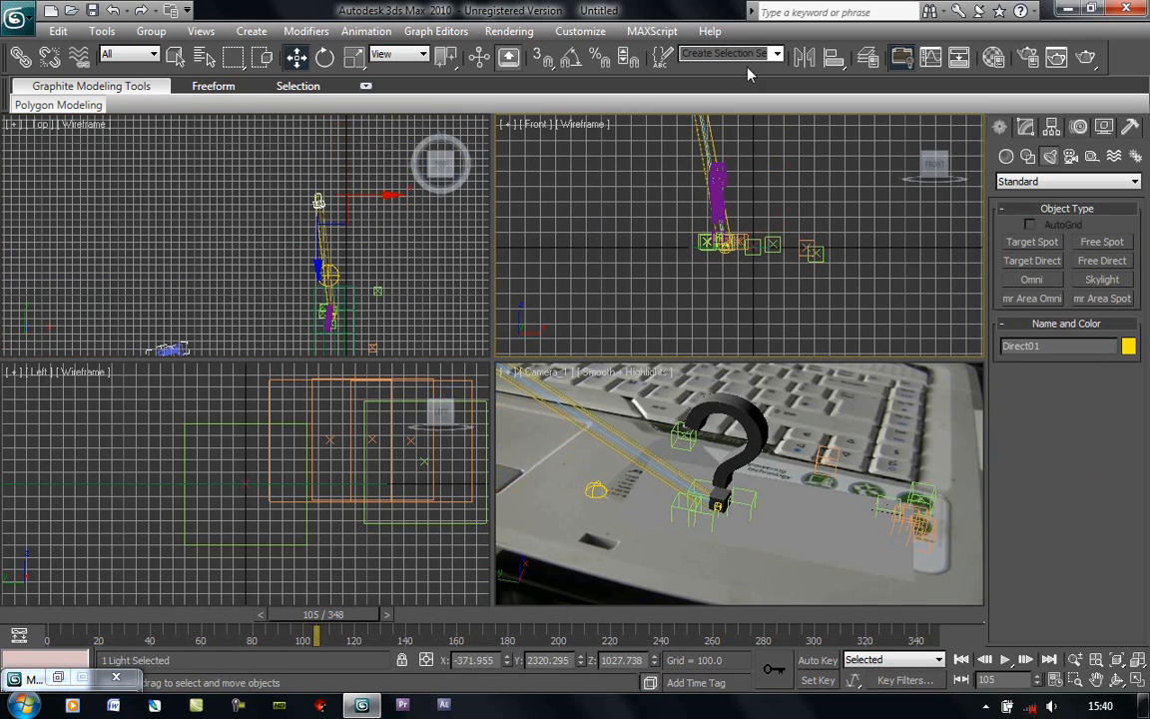
Widen the direct light's cone to a Hotspot/Beam of 613 and a Falloff/Field of 625
click(1026, 128)
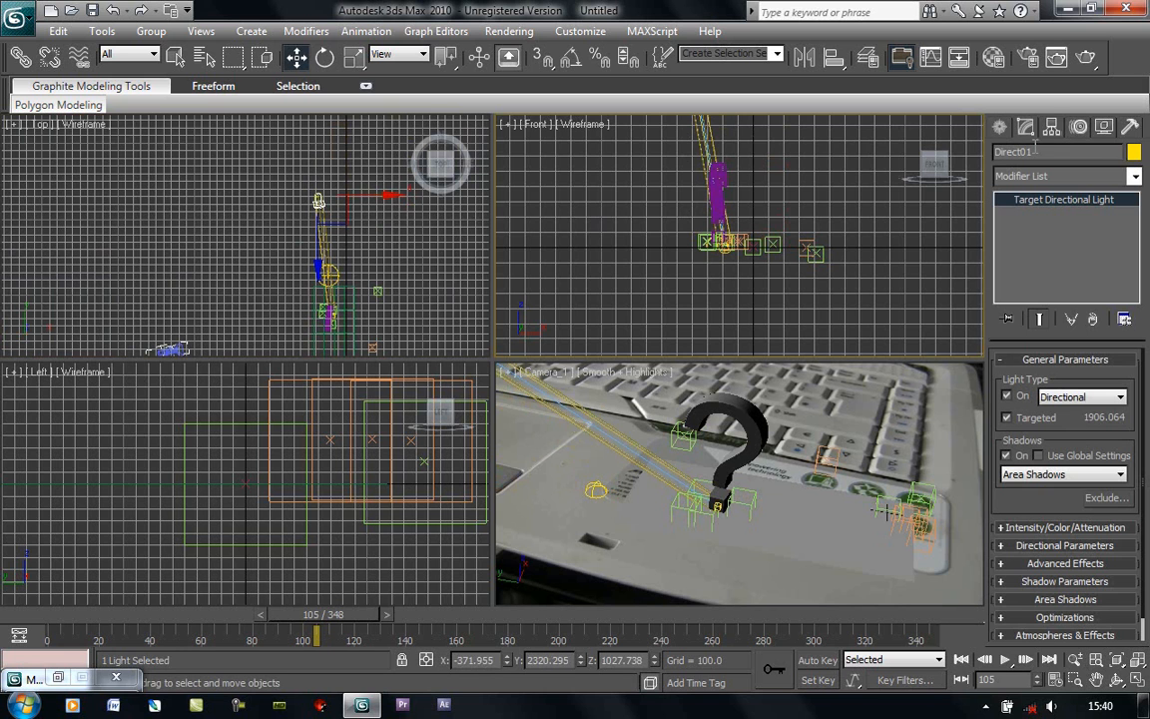
click(1049, 529)
drag(1020, 517, 1013, 453)
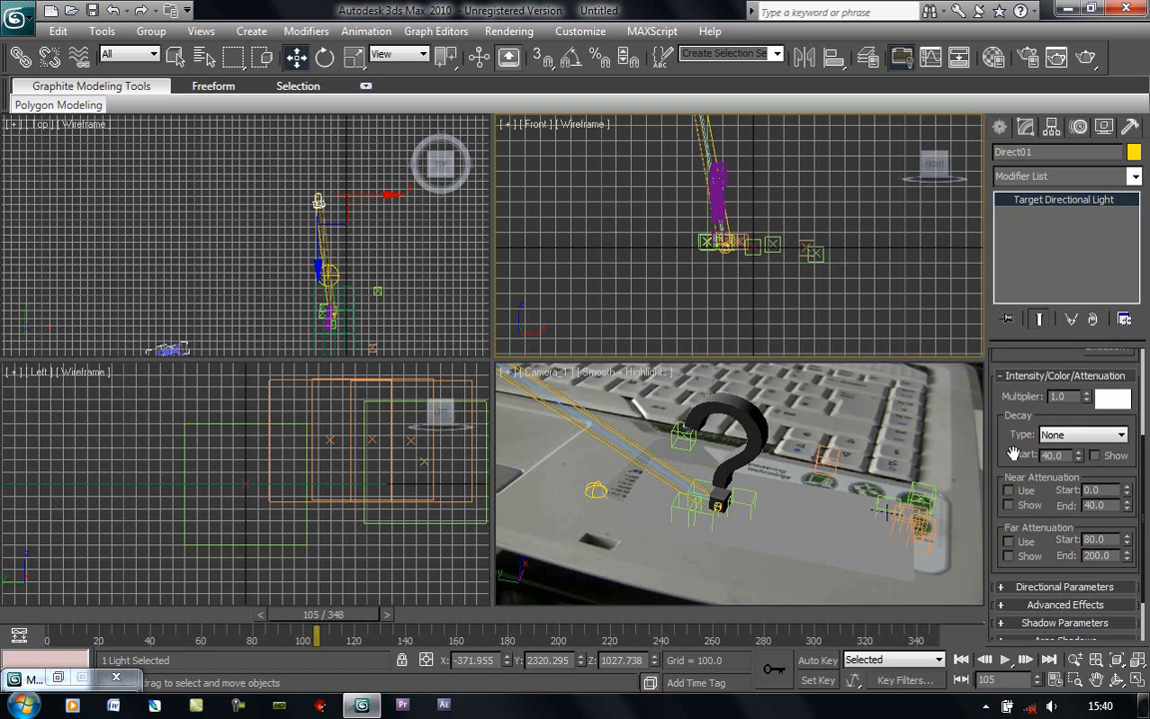
click(1050, 585)
drag(1070, 562, 950, 673)
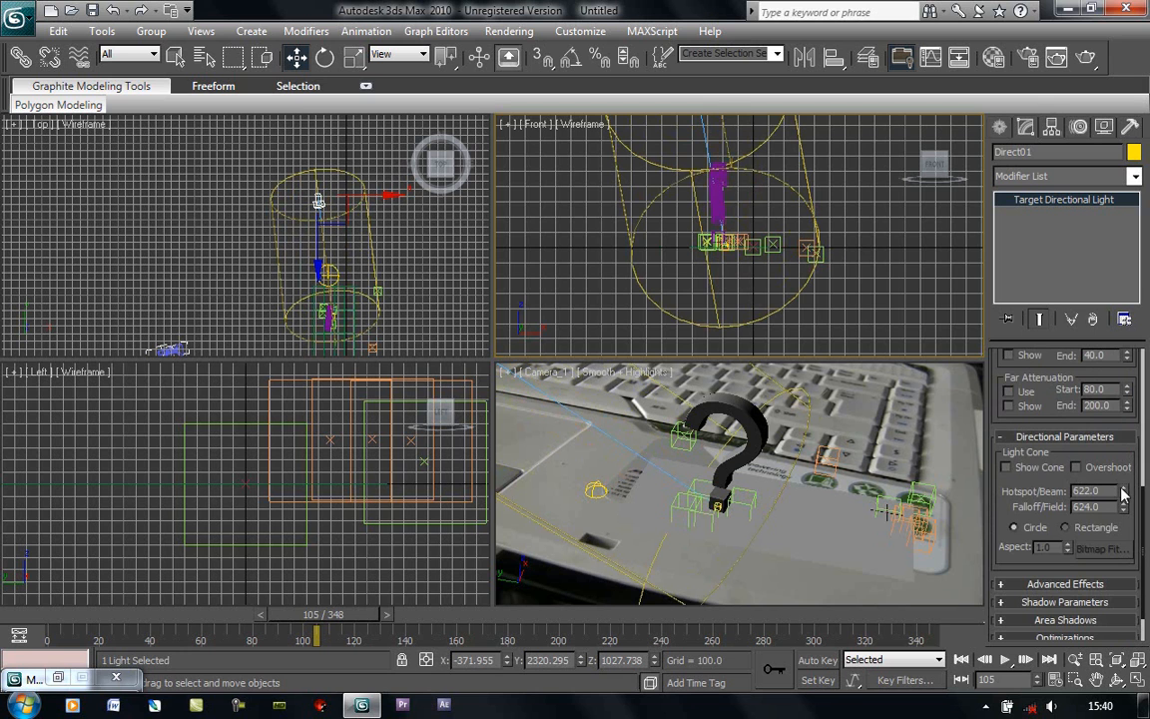
drag(1124, 502, 1121, 497)
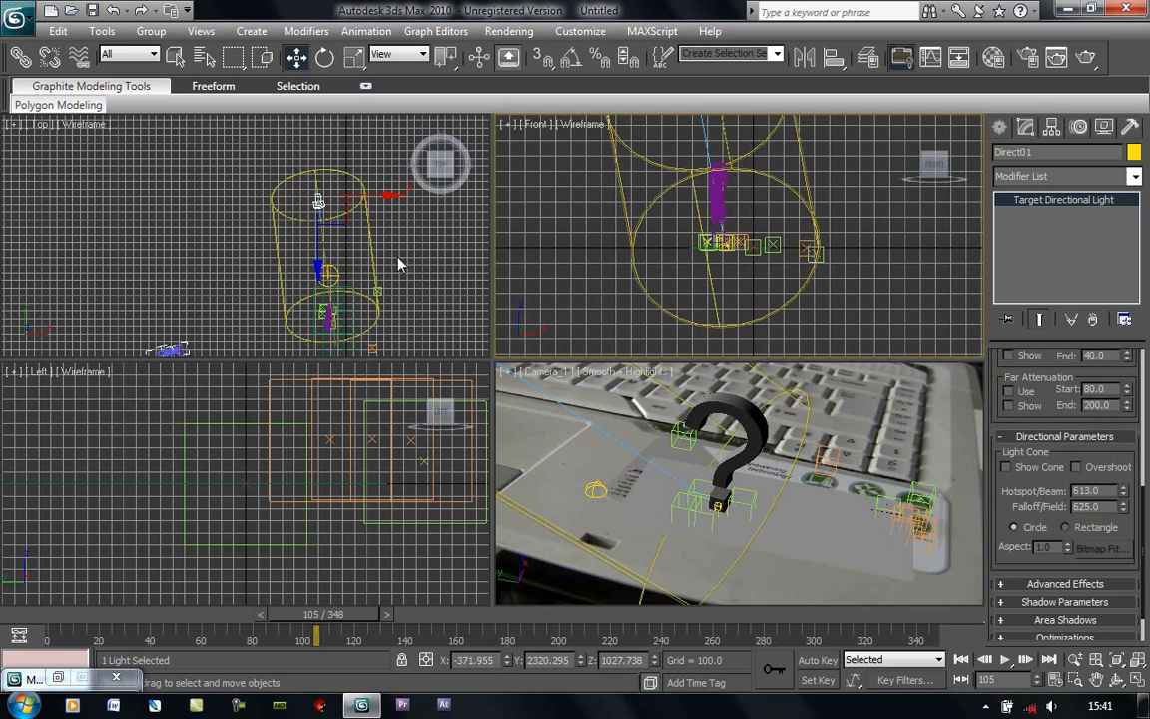
Move the direct light in the Left view to about Y 2218 and Z 2714 so it shines down steeply on the question mark
right_click(400, 225)
right_click(743, 240)
scroll(743, 239, down, 2)
right_click(302, 467)
scroll(302, 466, down, 5)
scroll(268, 491, up, 5)
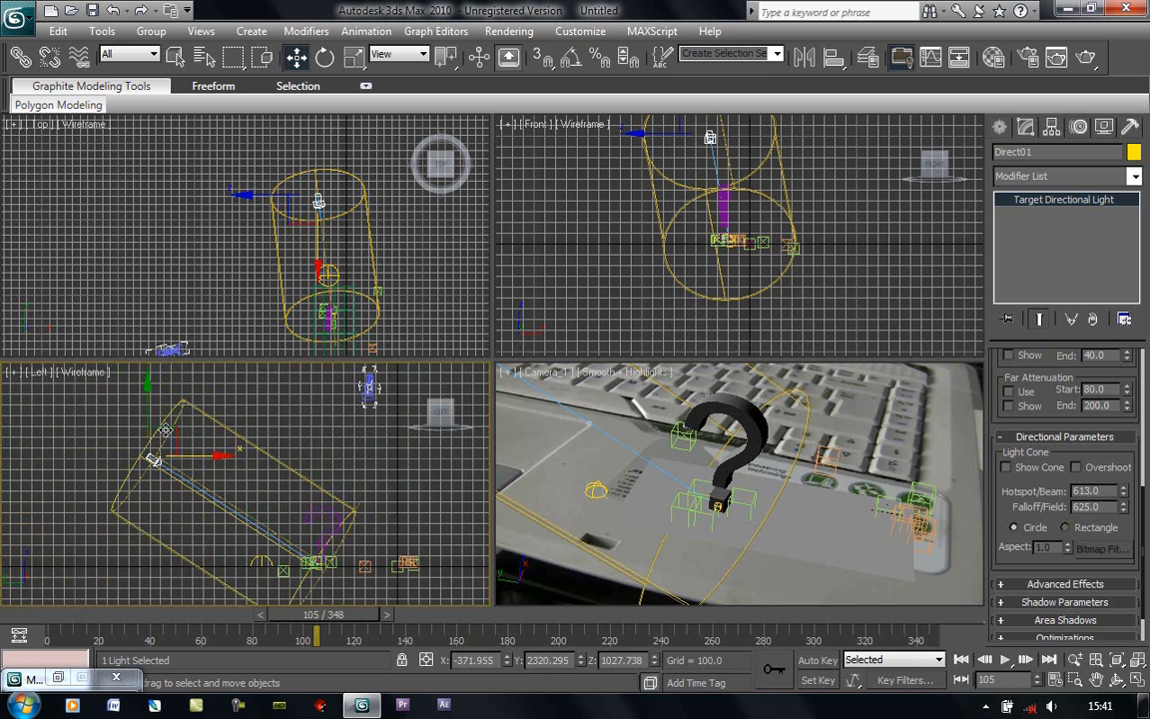
drag(209, 444, 186, 370)
drag(186, 282, 174, 245)
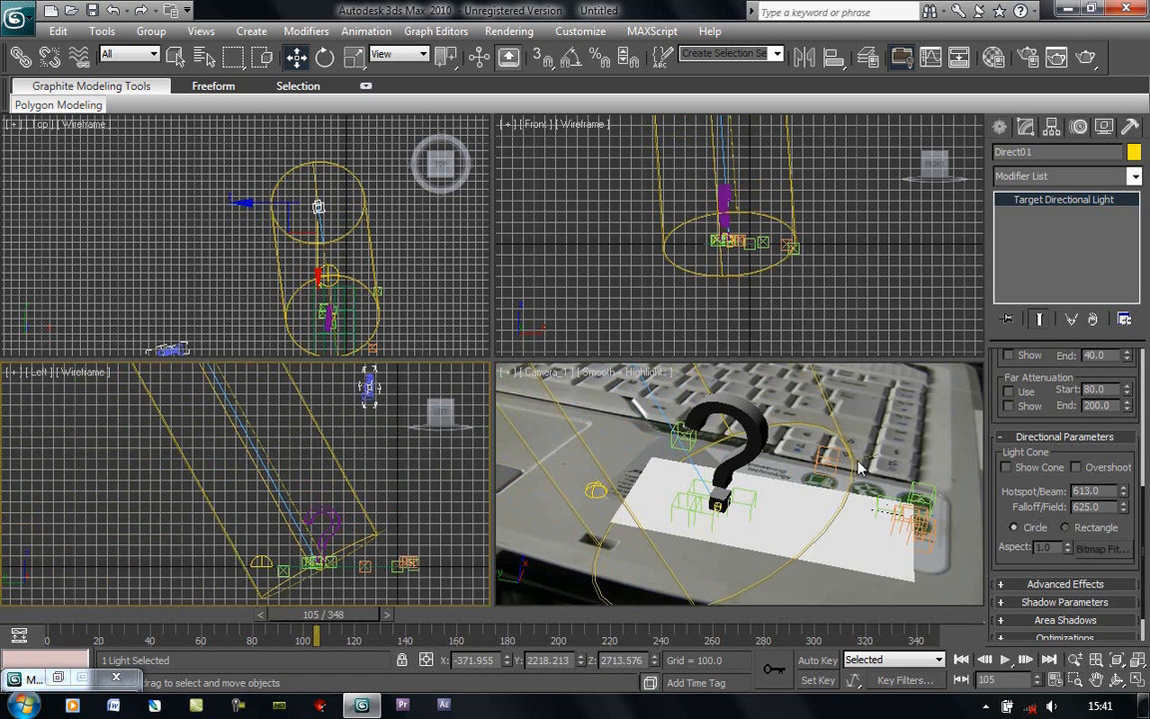
Open the Environment settings for the camera view and choose a Bitmap as the background's environment map
right_click(901, 441)
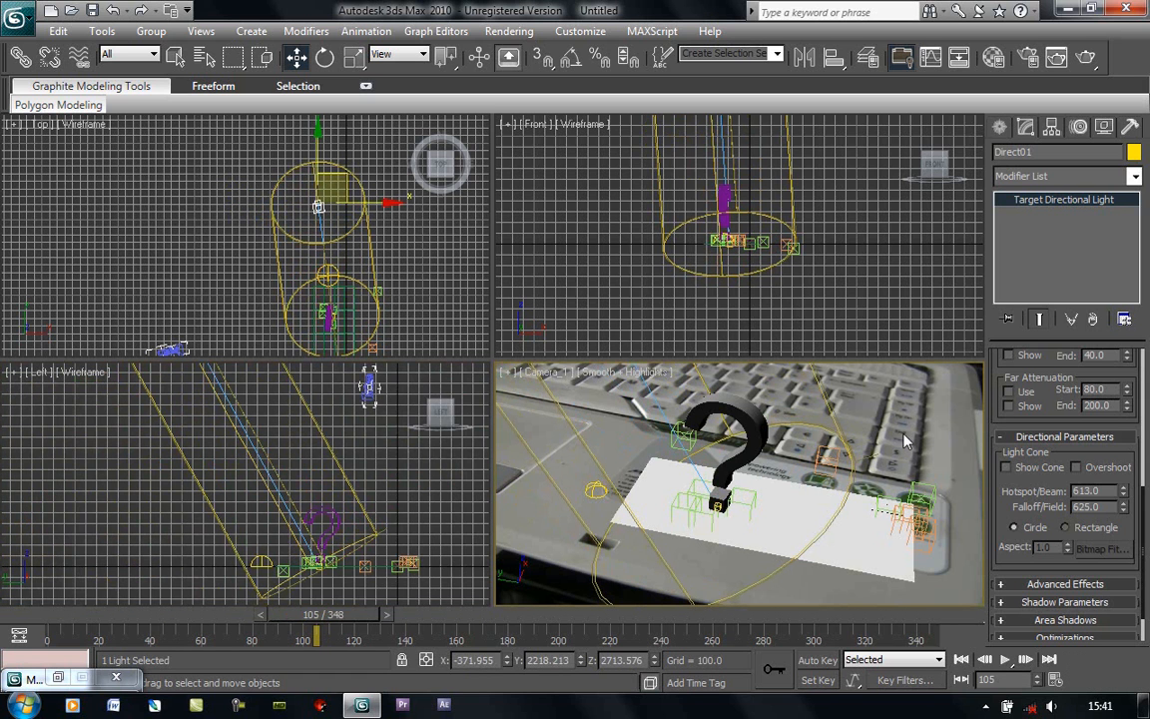
click(505, 32)
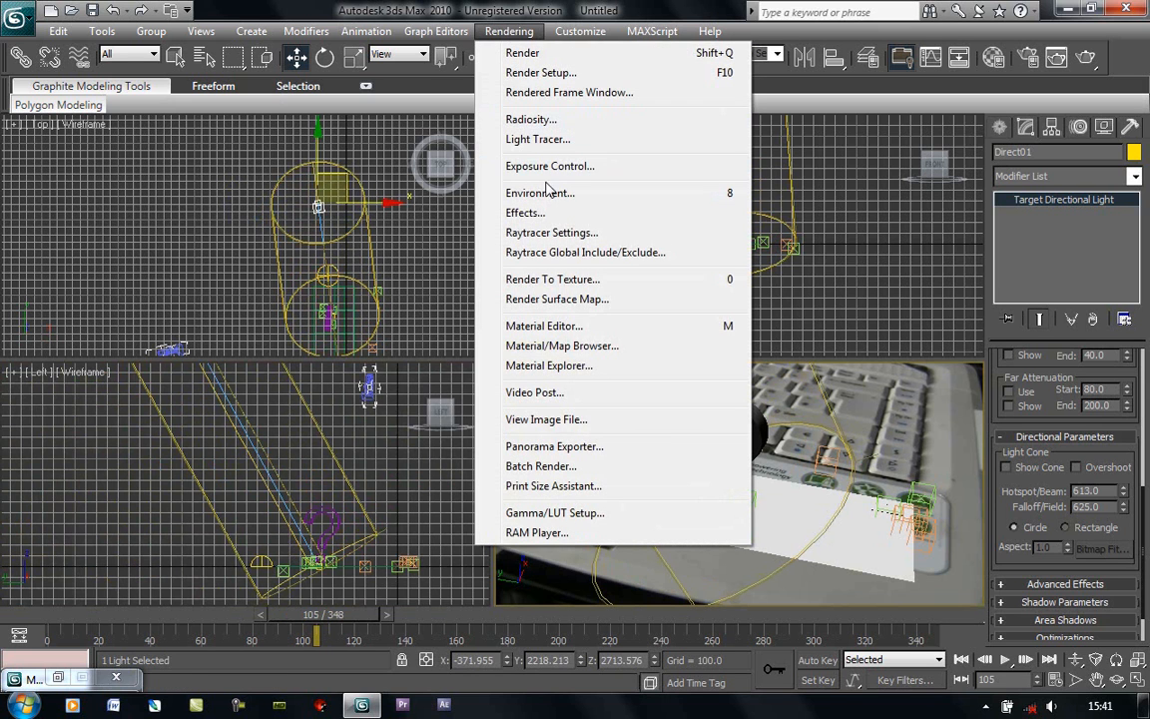
click(511, 194)
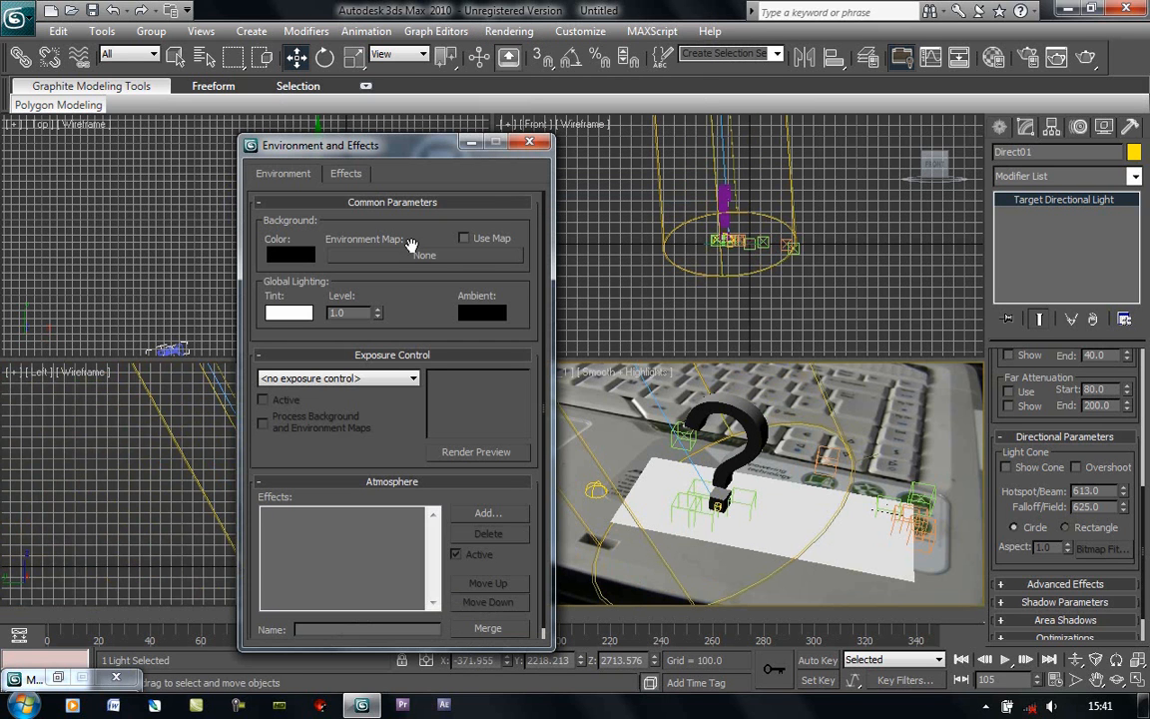
click(464, 239)
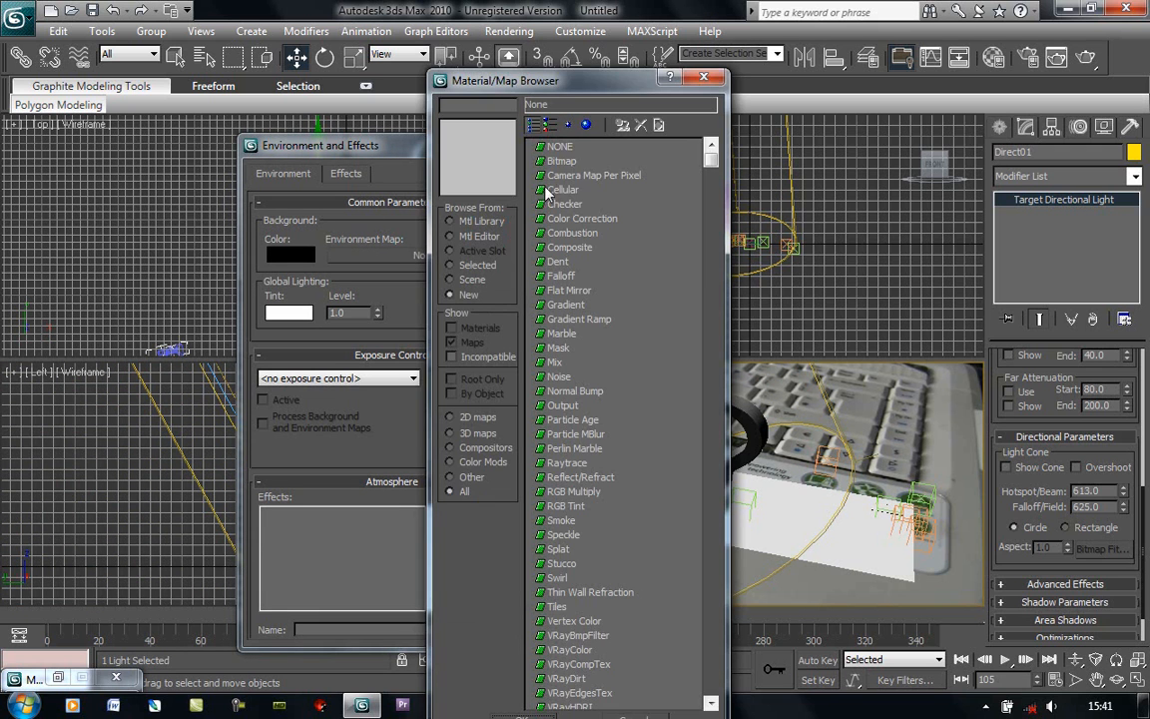
double_click(548, 163)
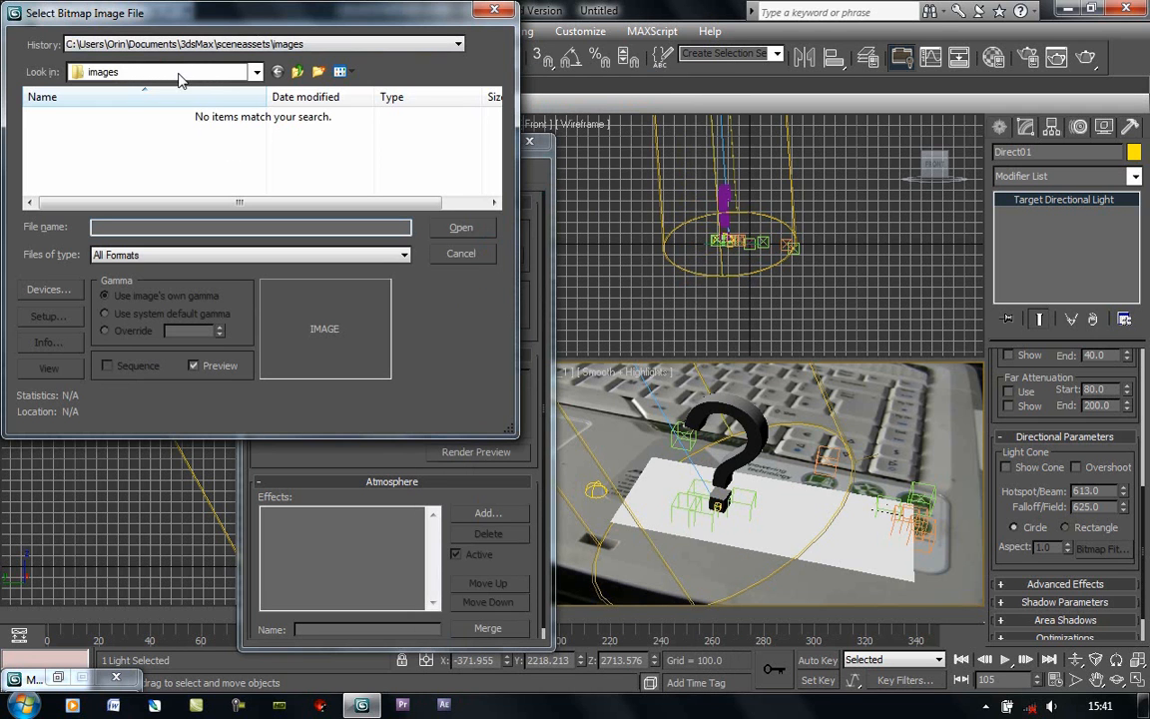
Load the RAW_ IFL image sequence from the TRACK folder on Storage (D:) as the environment map
click(191, 73)
click(191, 73)
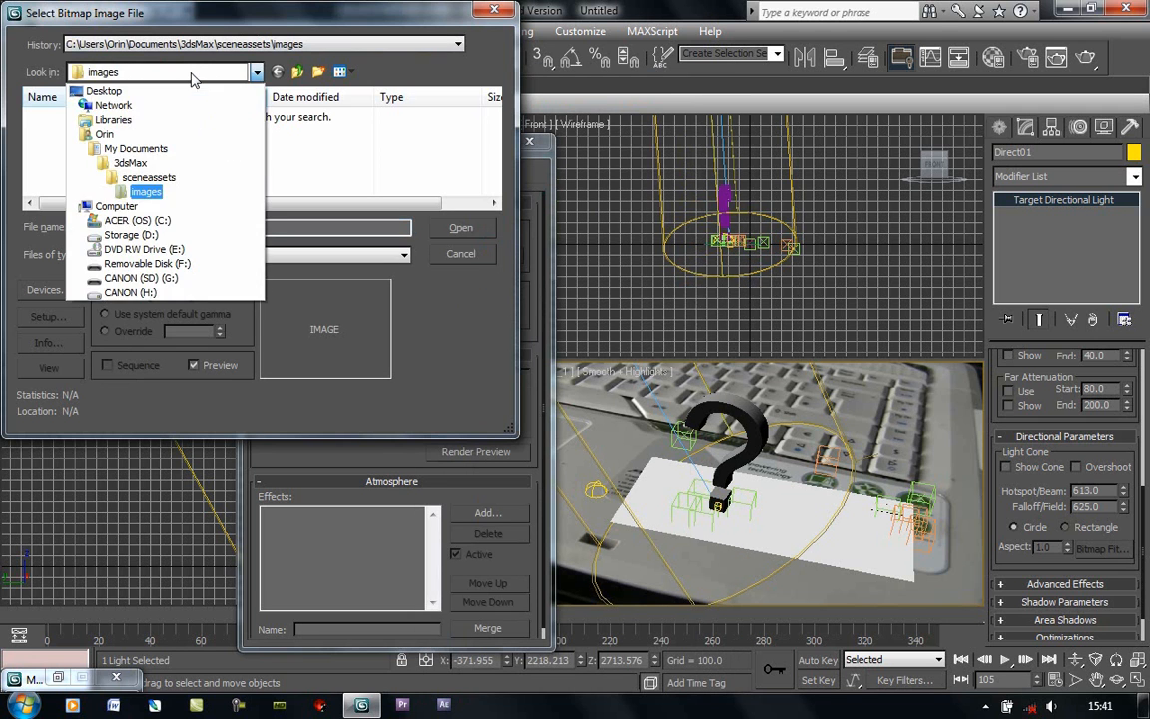
click(119, 211)
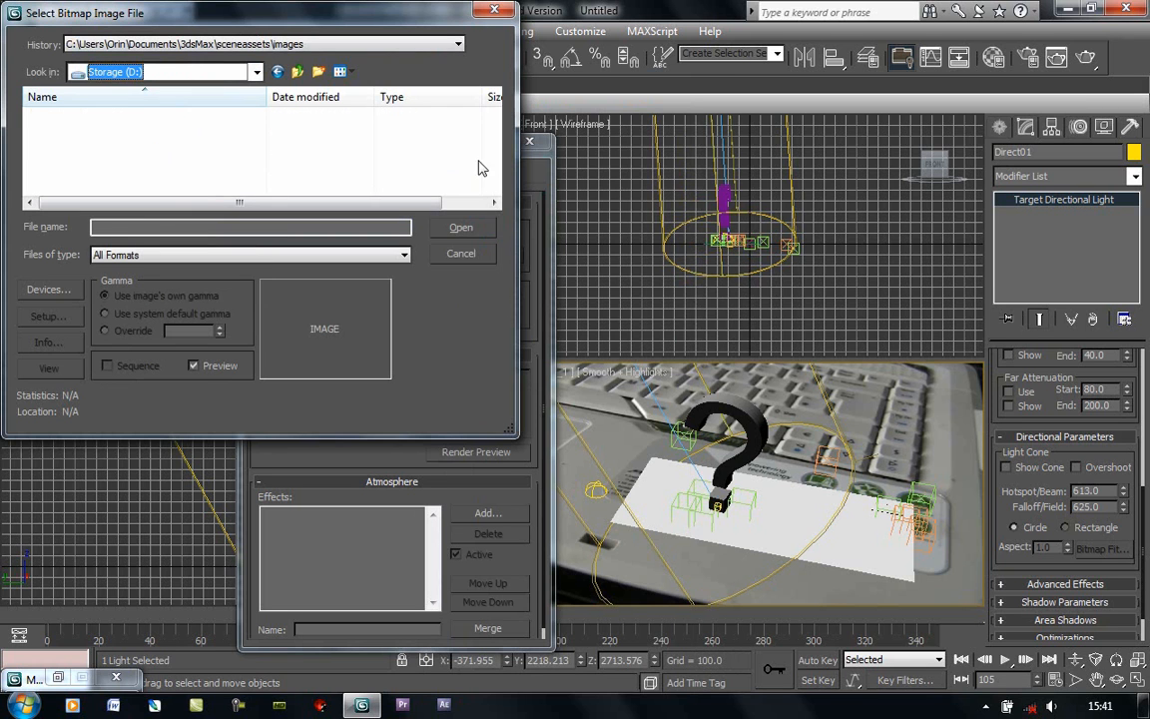
drag(496, 124, 496, 150)
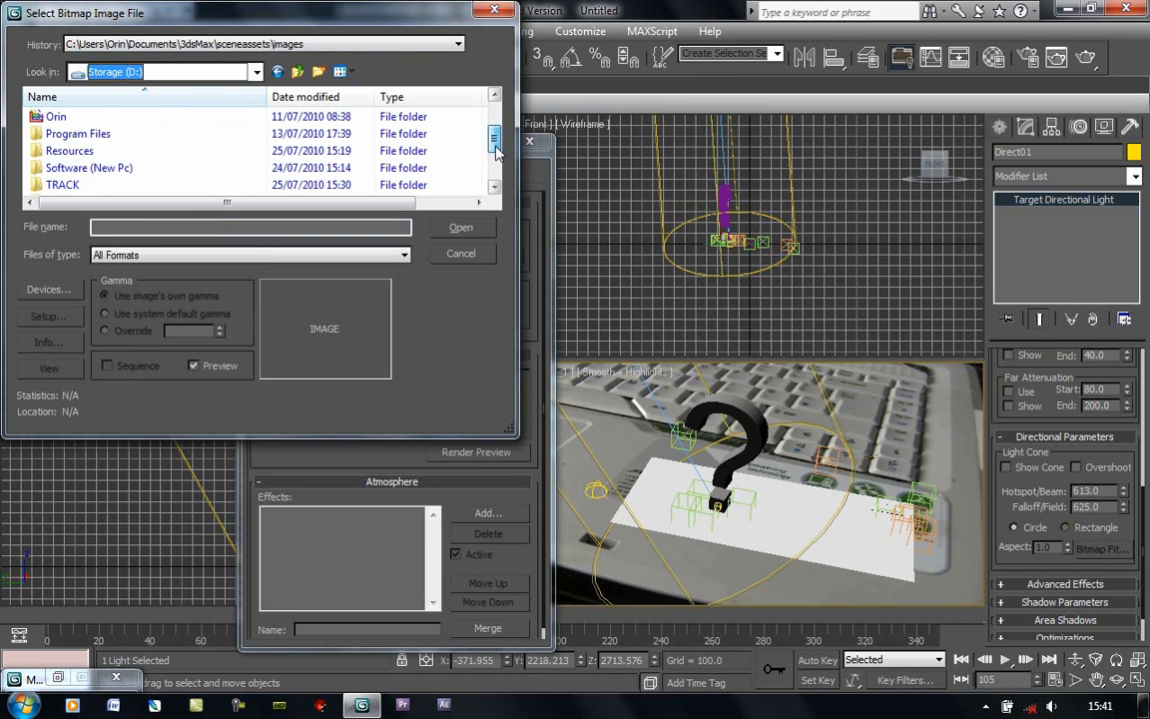
double_click(63, 185)
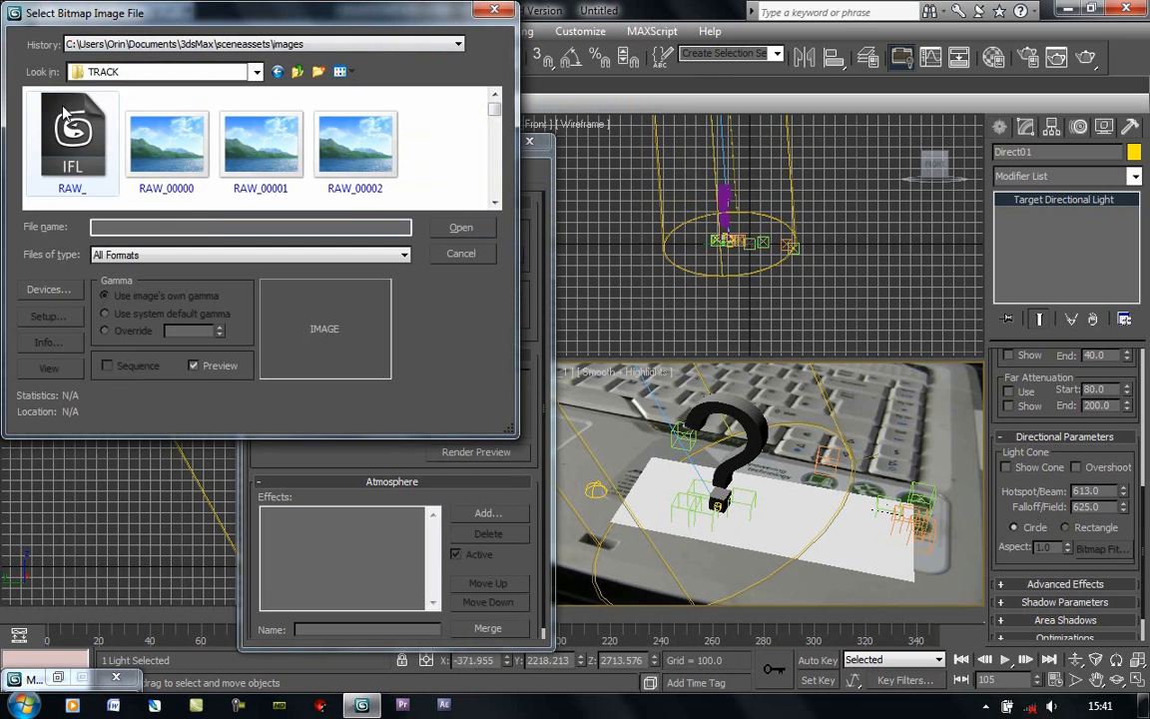
double_click(52, 128)
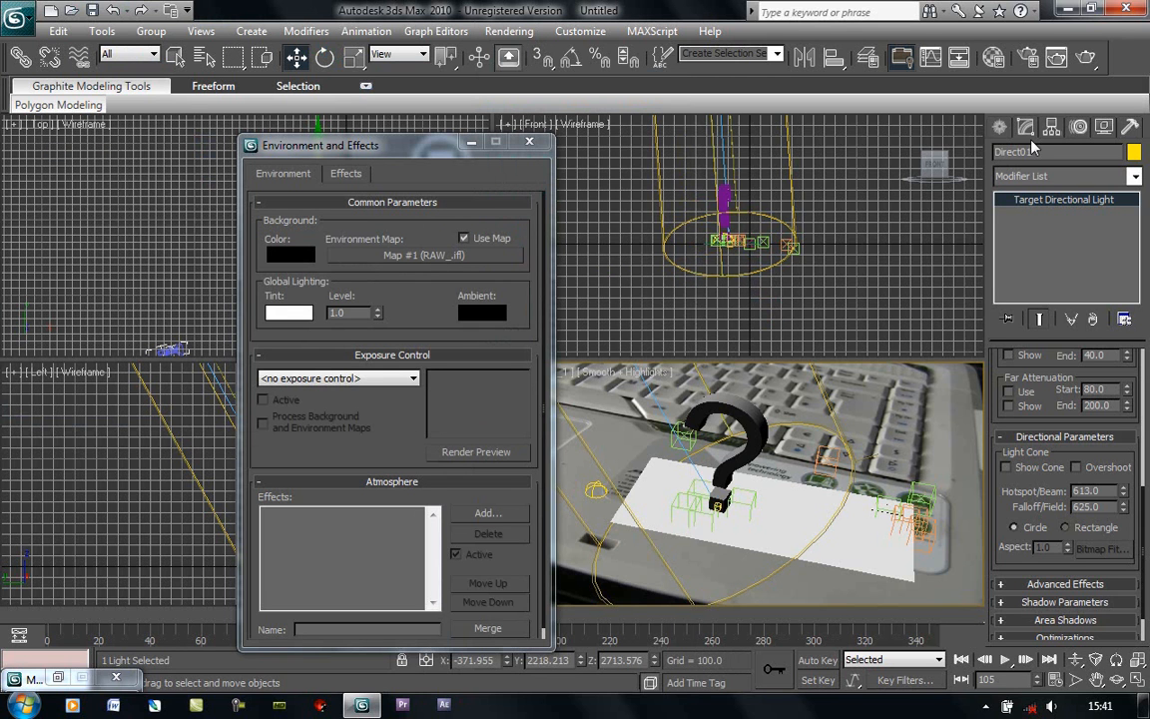
click(530, 142)
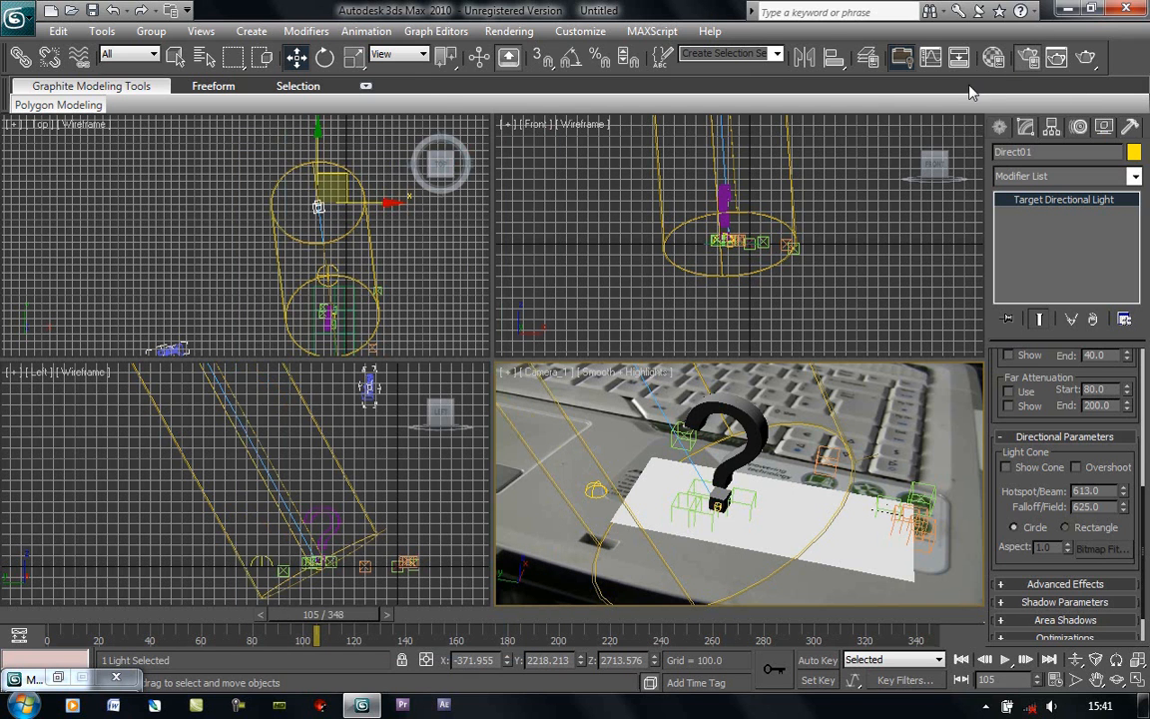
Turn on Show Safe Frames in the Camera_1 view and close the render settings
key(F10)
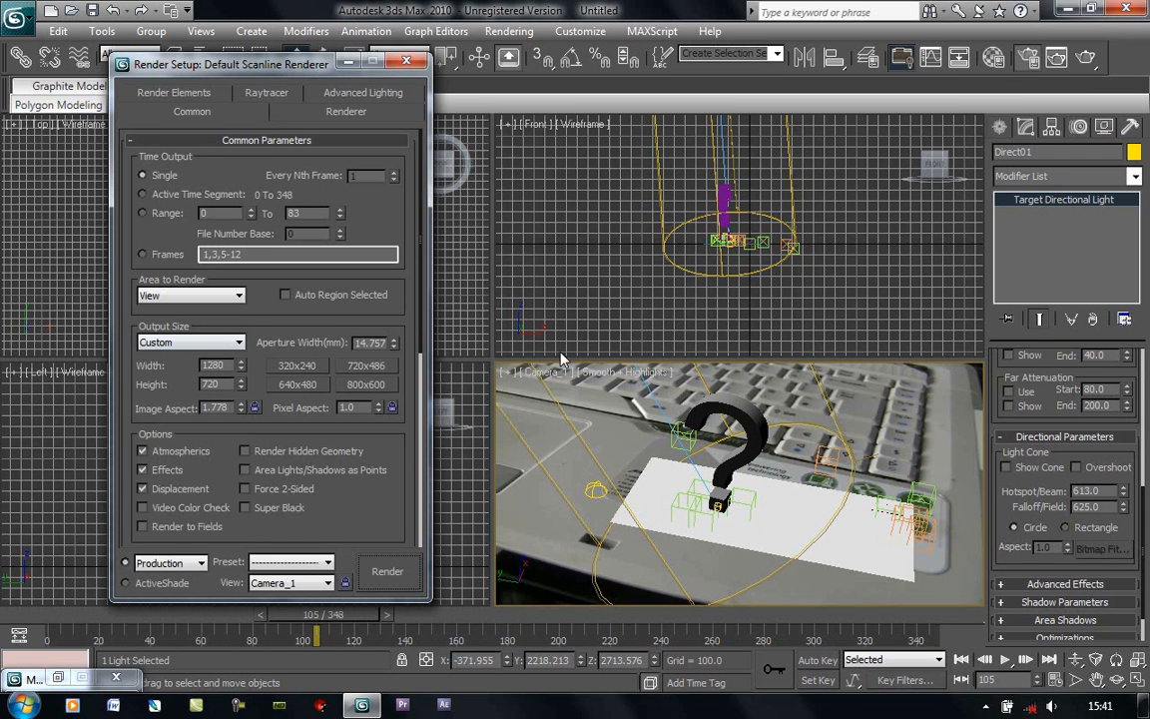
click(544, 372)
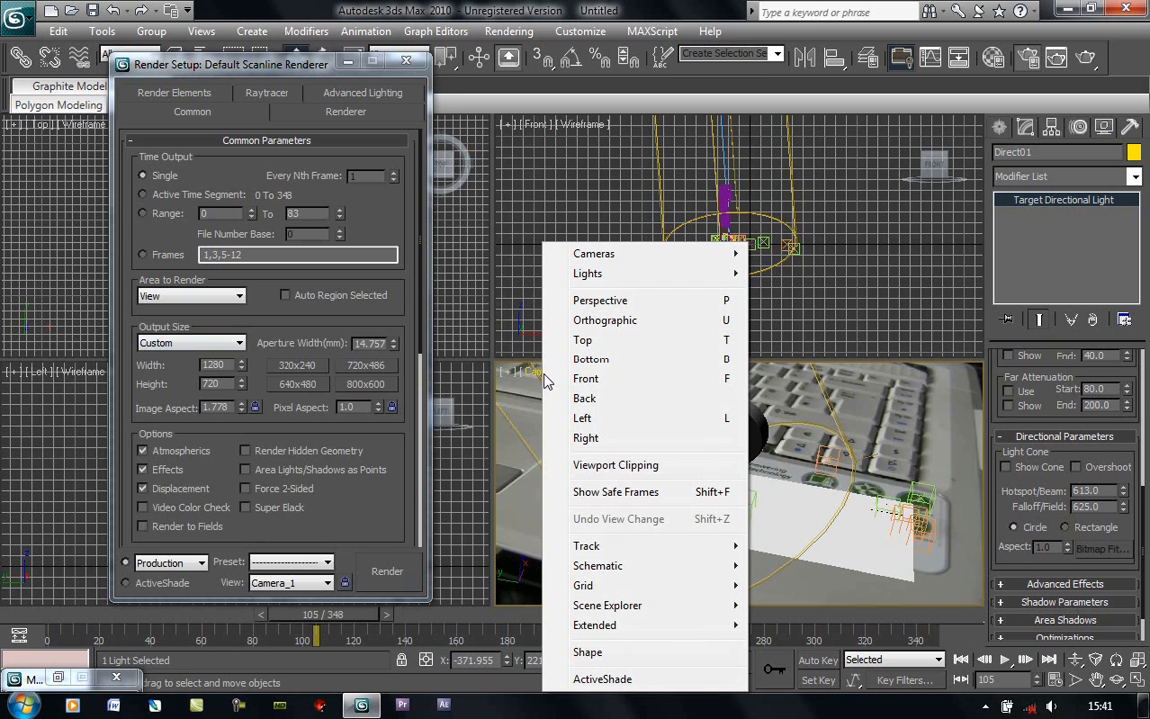
click(595, 492)
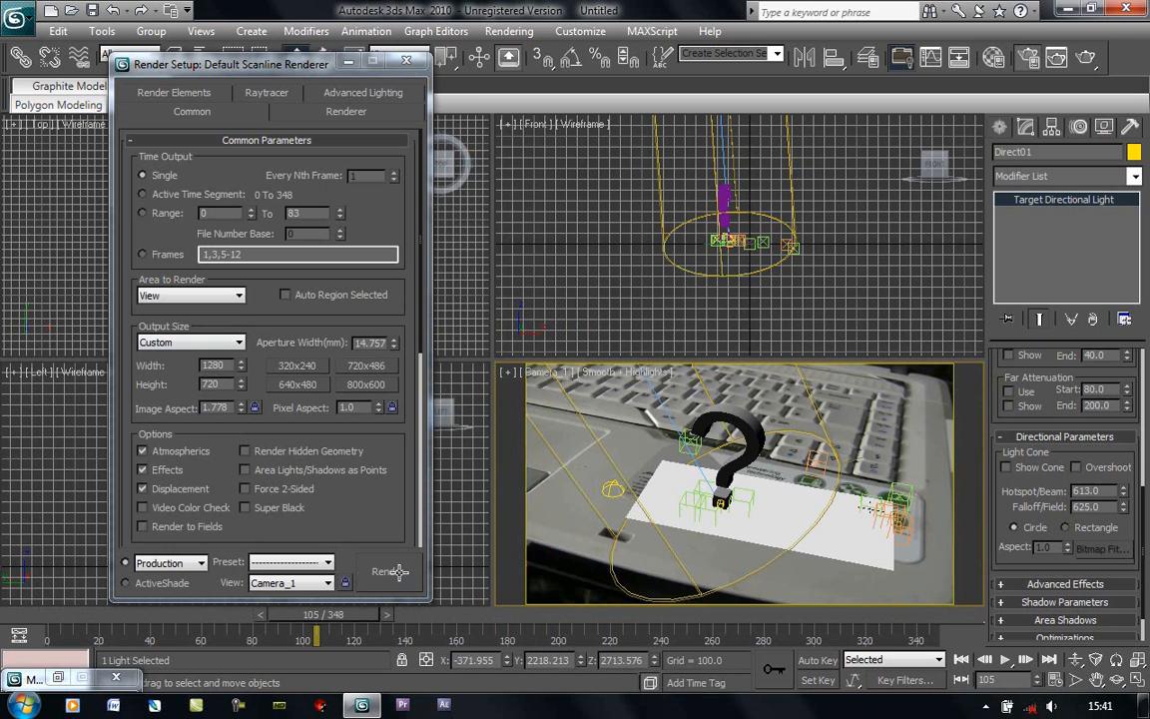
click(406, 60)
Activate Light Tracer advanced lighting and test-render frame 105 from Camera_1
click(507, 31)
click(509, 31)
click(510, 30)
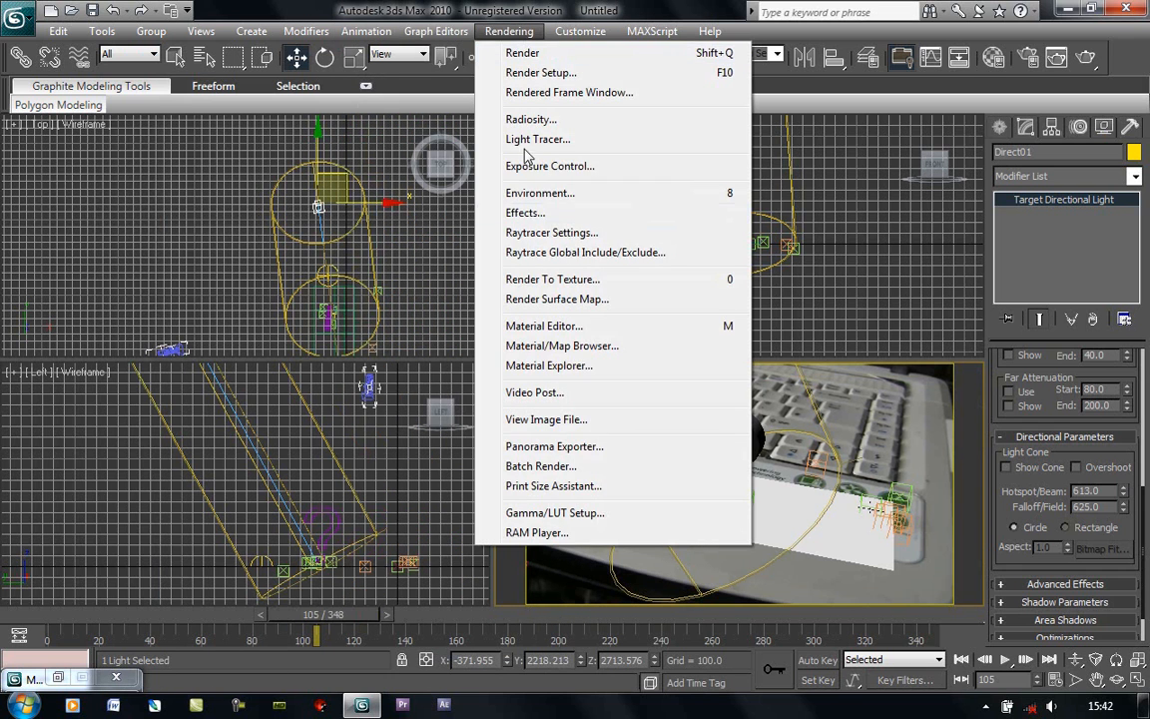
click(540, 72)
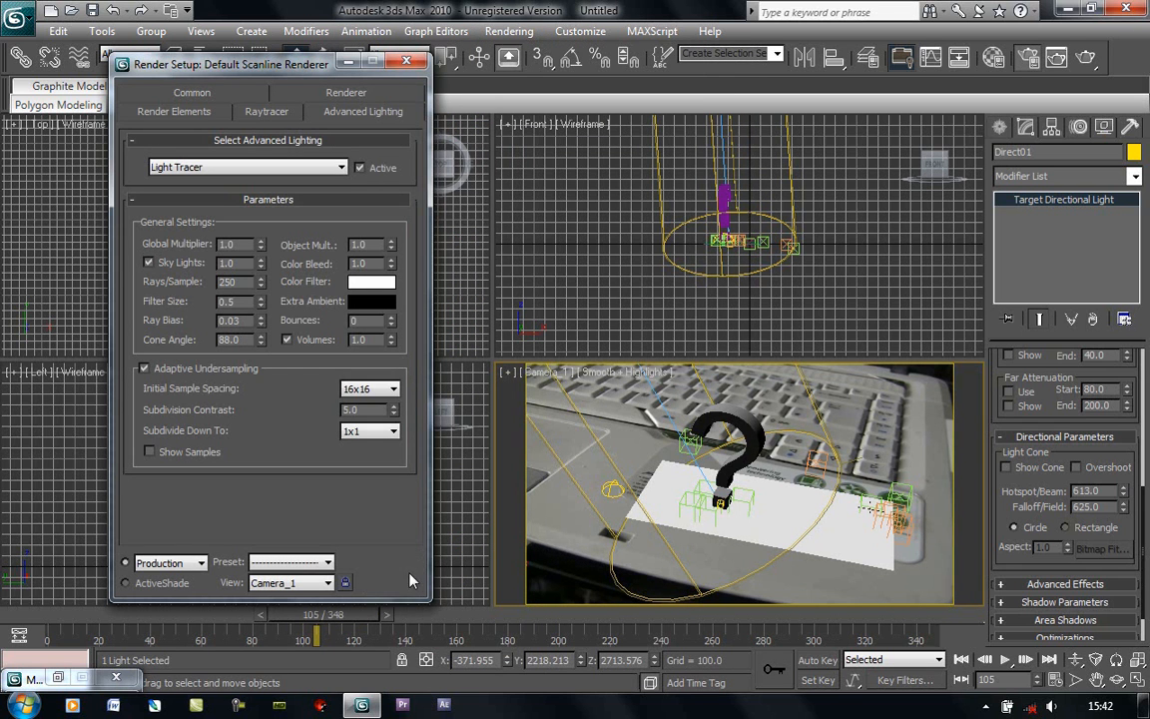
click(394, 574)
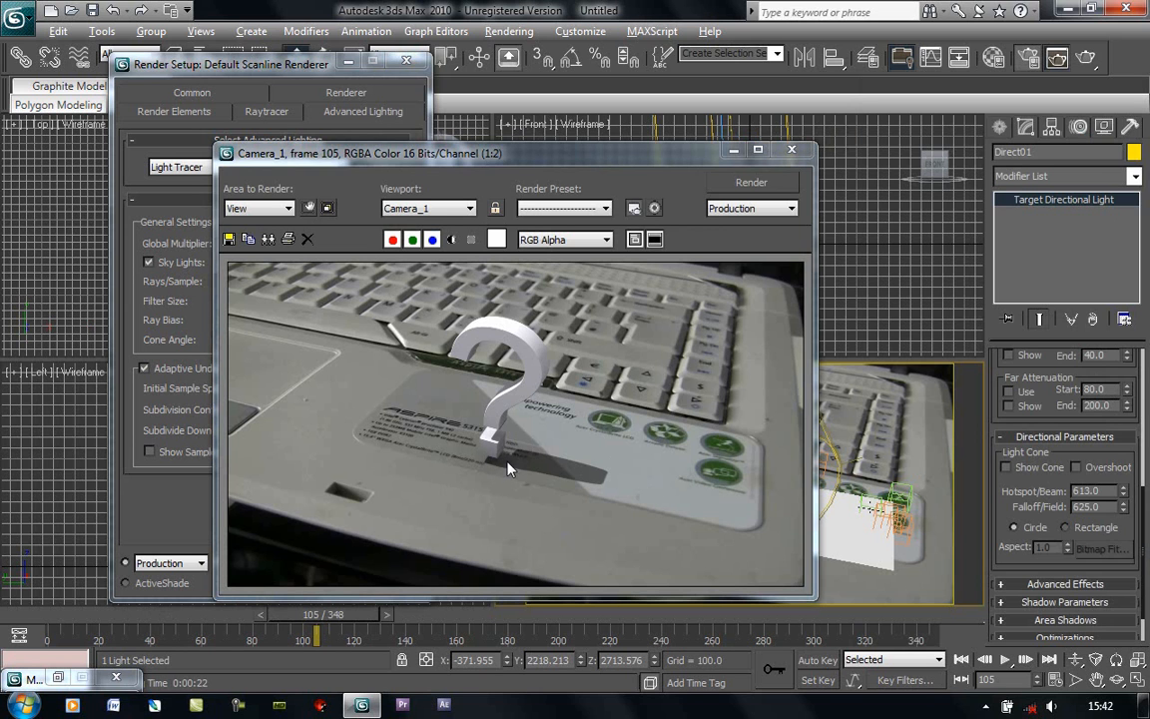
click(795, 150)
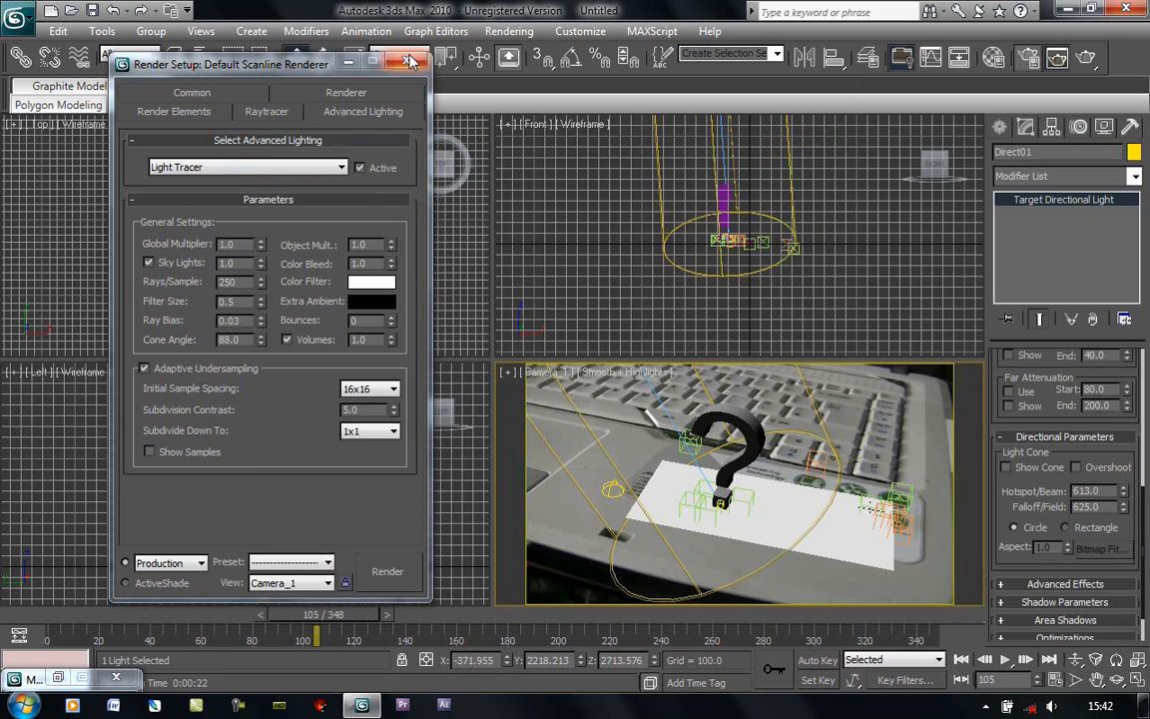
click(410, 60)
Raise the shadow-catching plane in the Left view to a Z height of about 36, nearer the question mark's base
right_click(288, 440)
scroll(322, 507, up, 2)
mouse_move(321, 507)
middle_down()
mouse_move(230, 388)
mouse_move(221, 405)
middle_up()
scroll(292, 498, up, 1)
scroll(231, 437, up, 6)
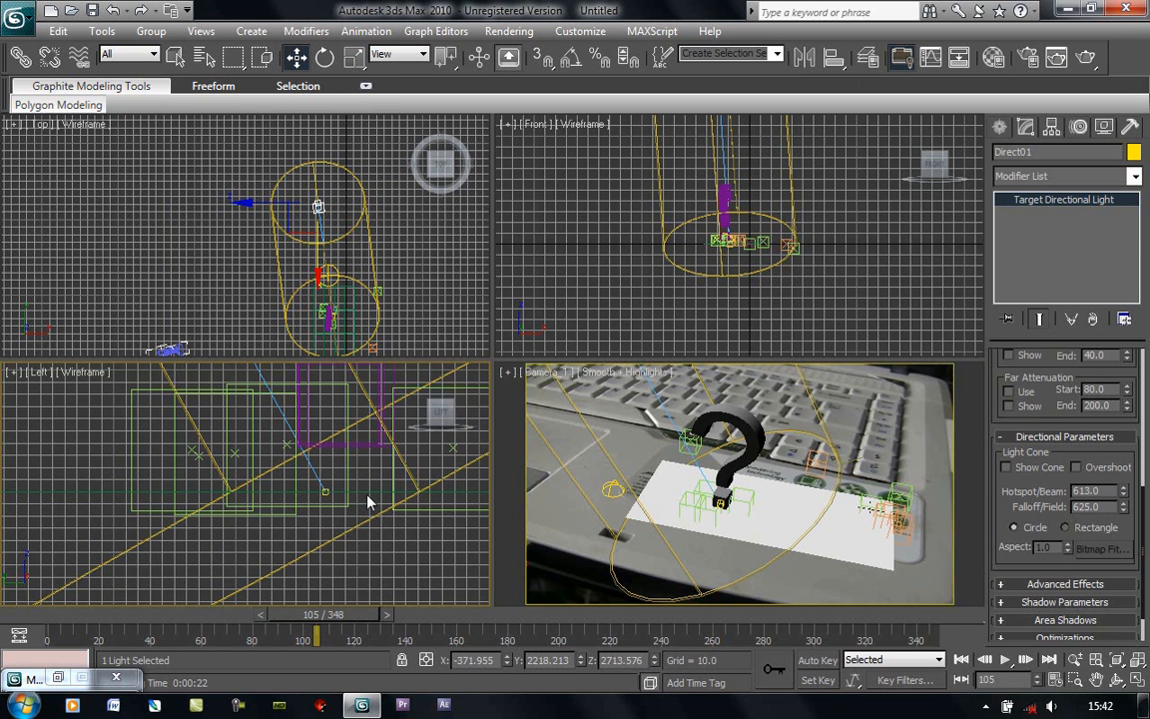
click(371, 492)
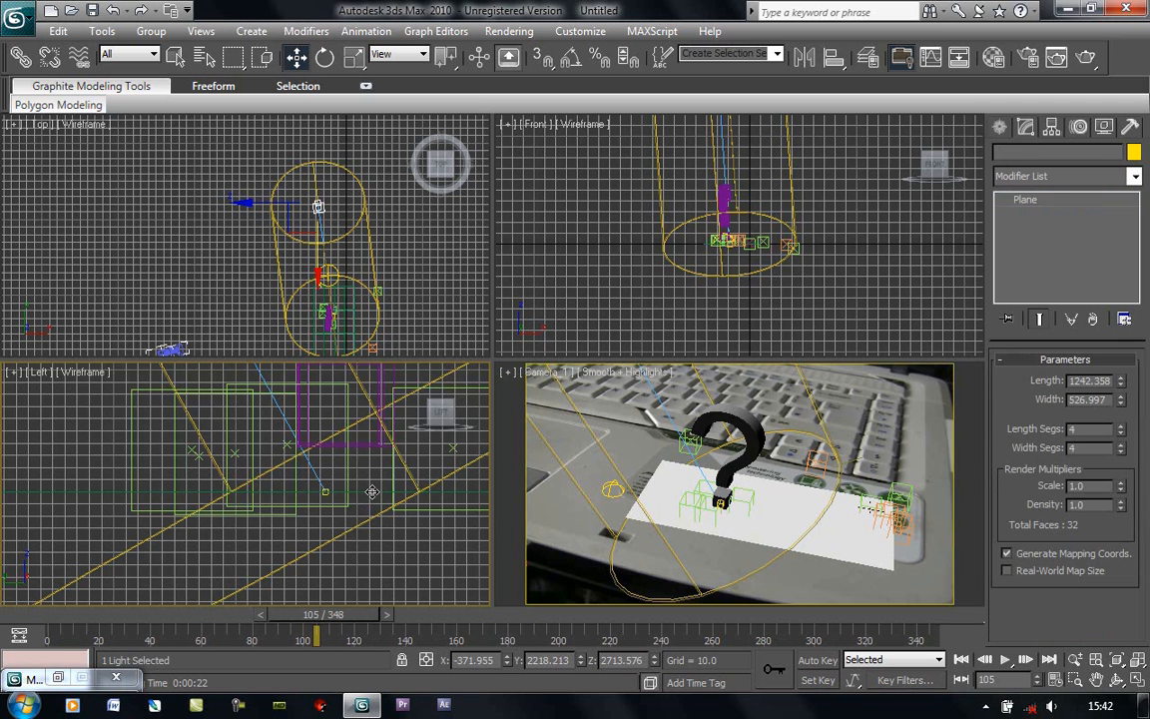
middle_drag(374, 498, 266, 542)
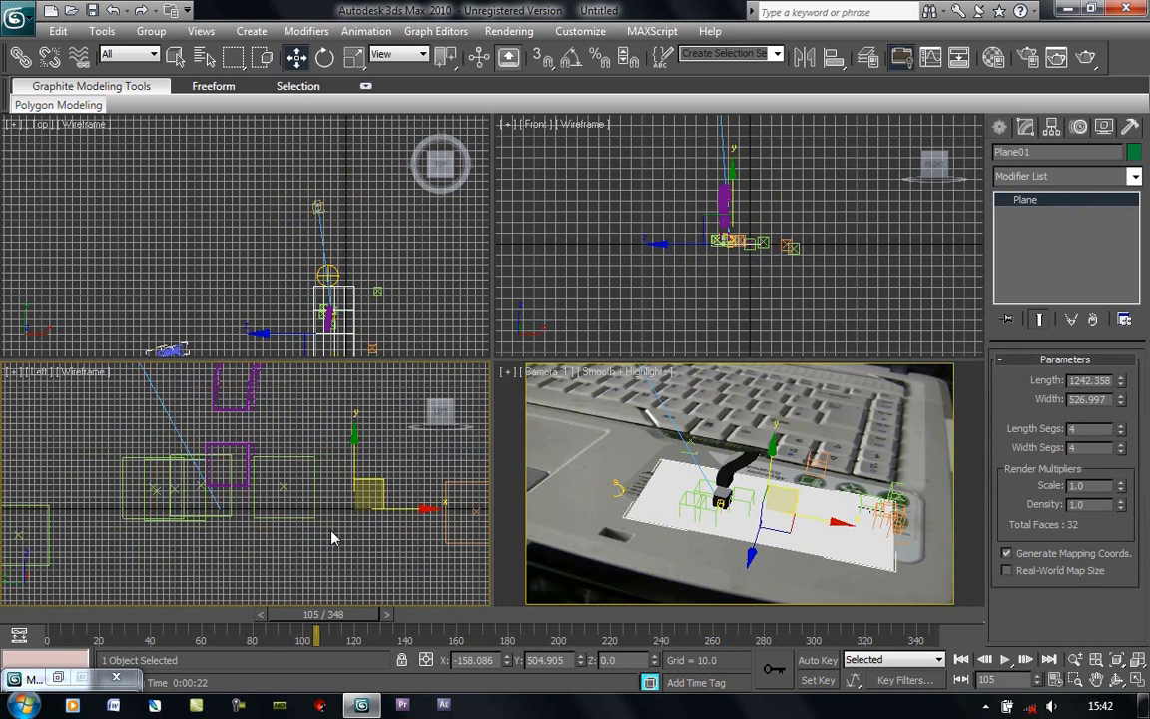
drag(456, 490, 479, 439)
Render frame 105 from Camera_1 again to check the shadow contact under the question mark
click(517, 449)
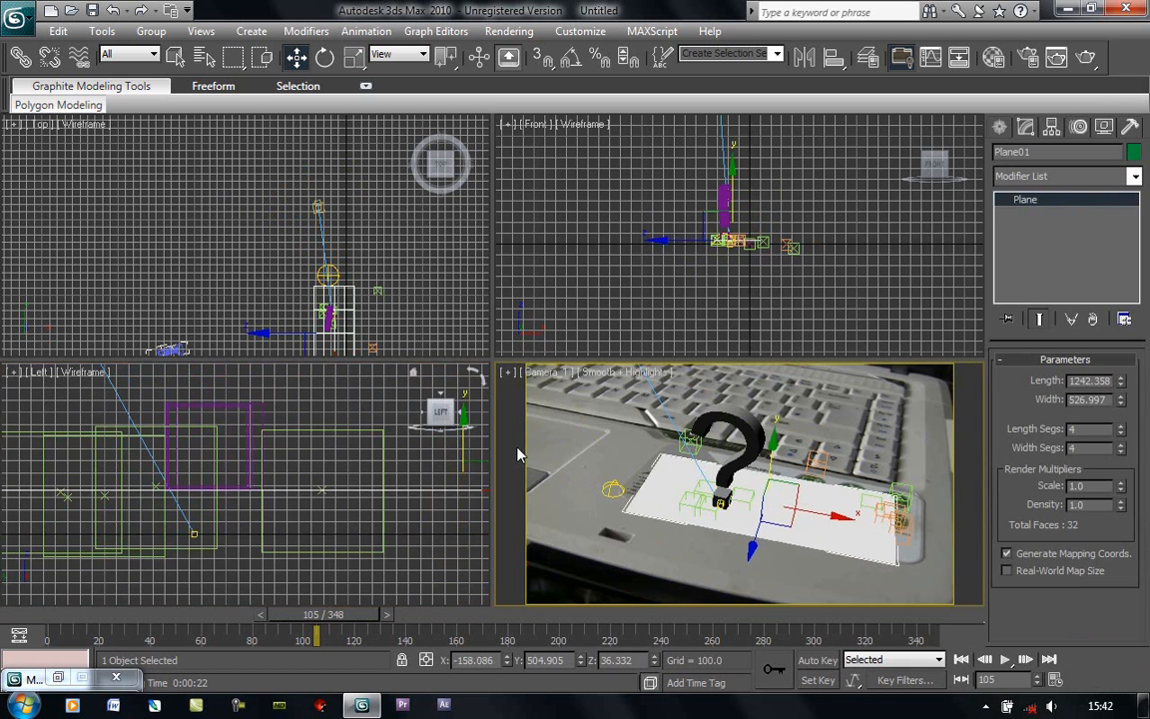
click(1087, 57)
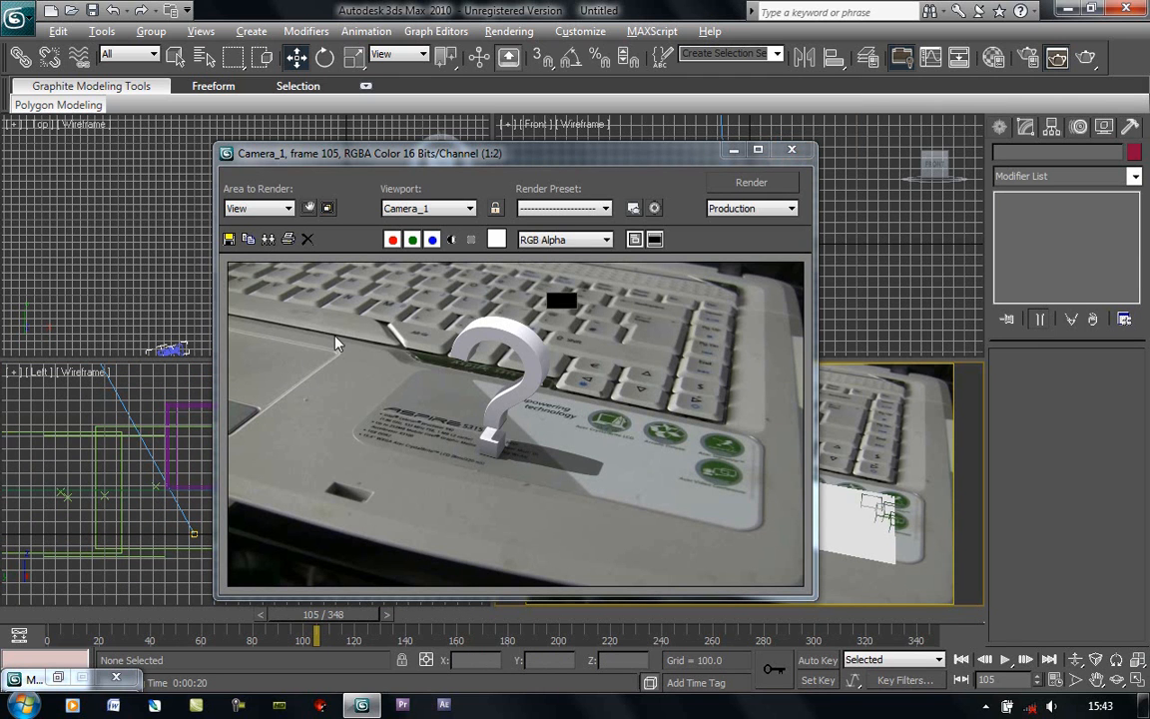
click(792, 148)
Go to frame 290, set the direct light's shadow type to Adv. Ray Traced, and test-render the frame
drag(649, 623, 780, 623)
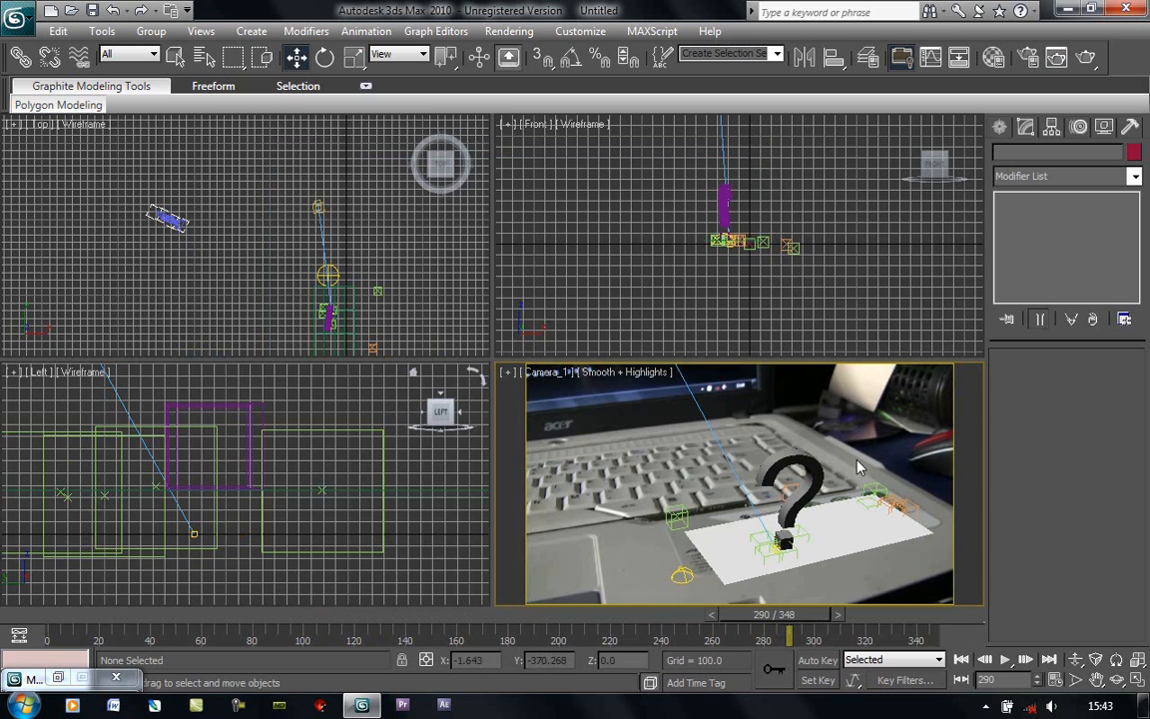
click(1000, 127)
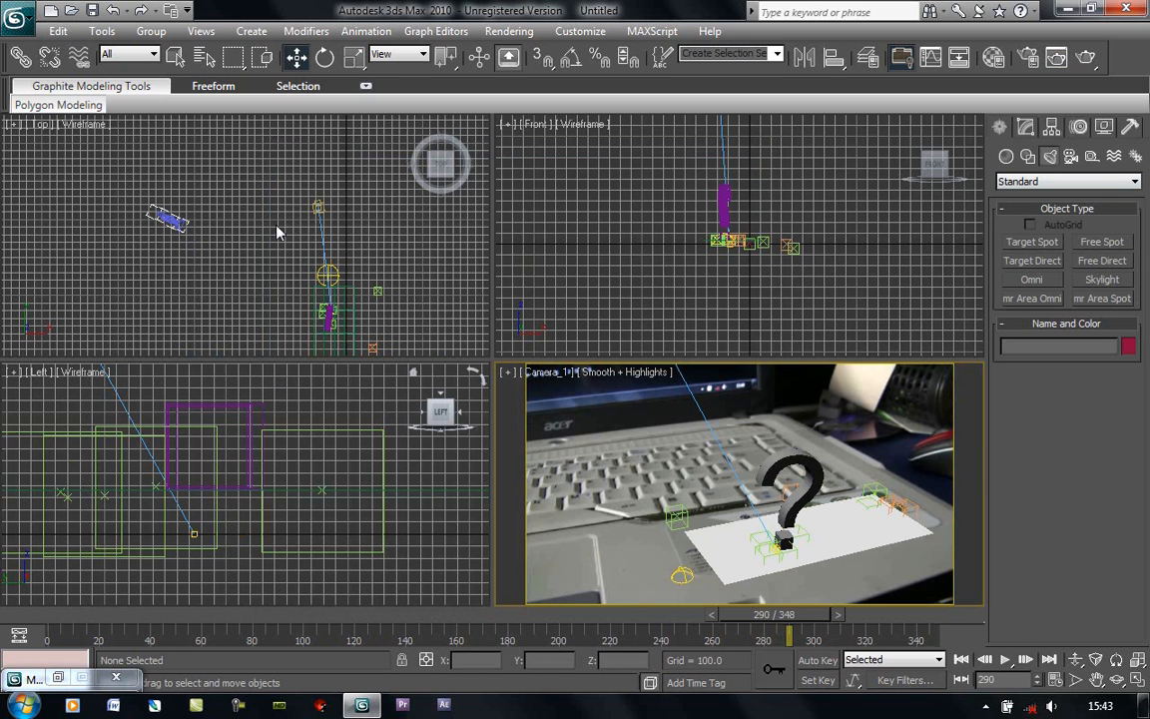
click(317, 207)
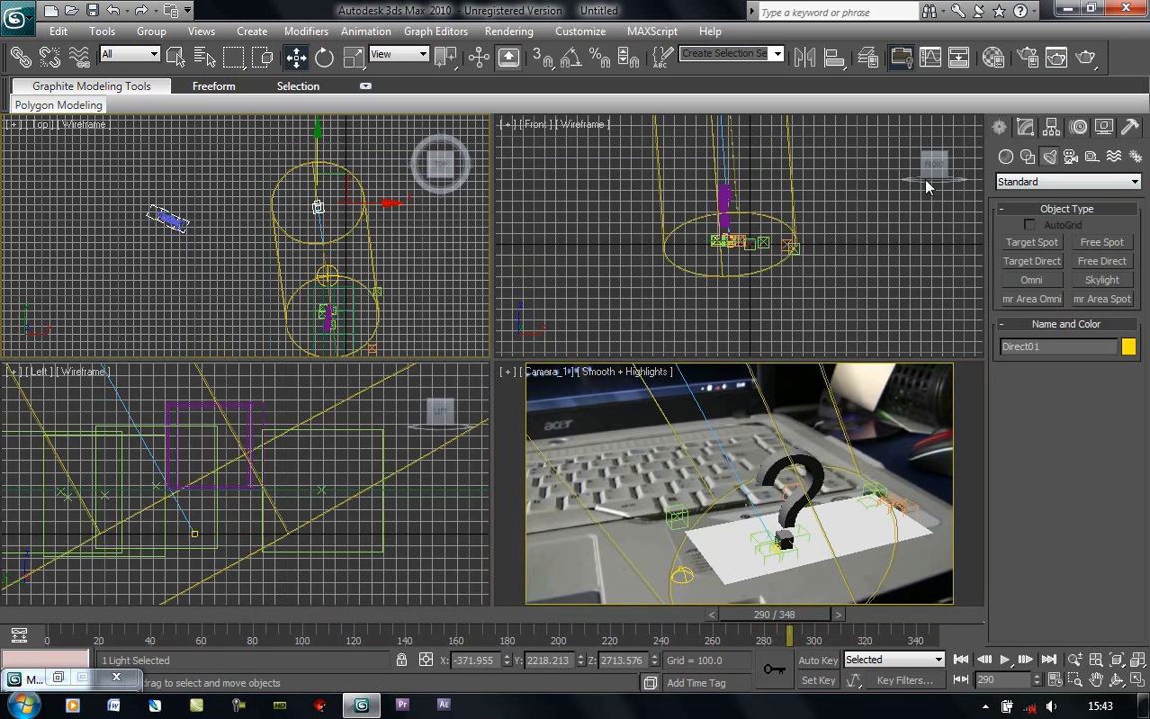
click(1025, 127)
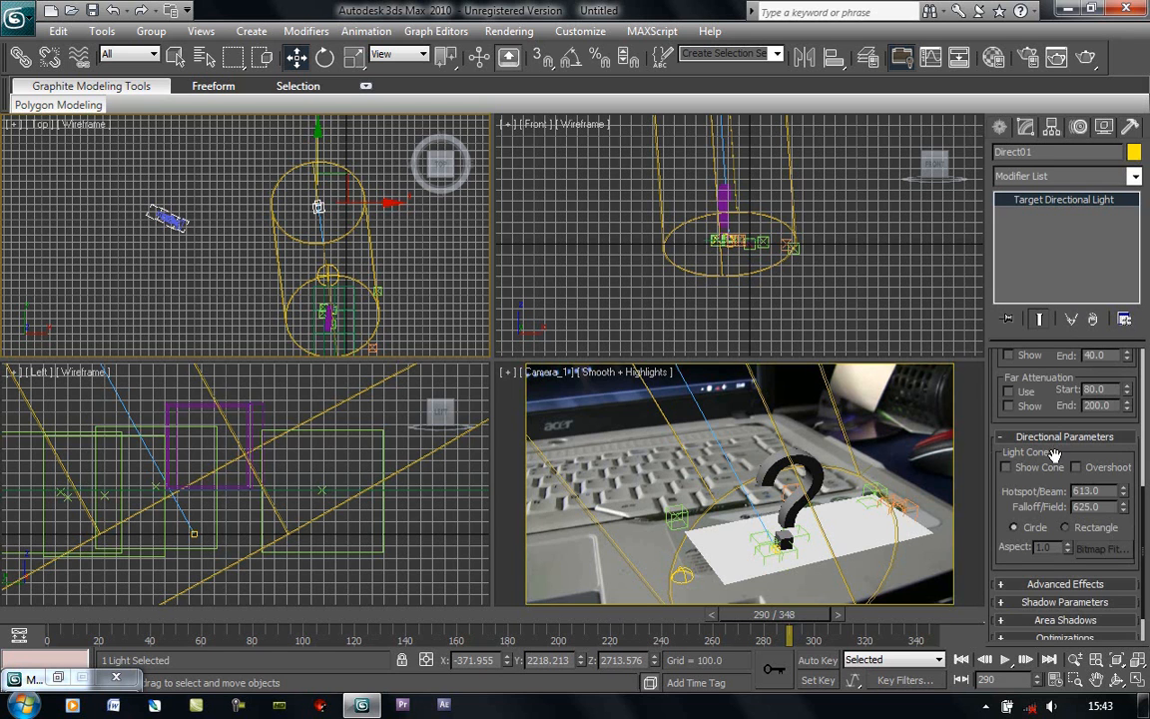
drag(1024, 497, 1028, 669)
drag(995, 424, 998, 557)
click(1043, 475)
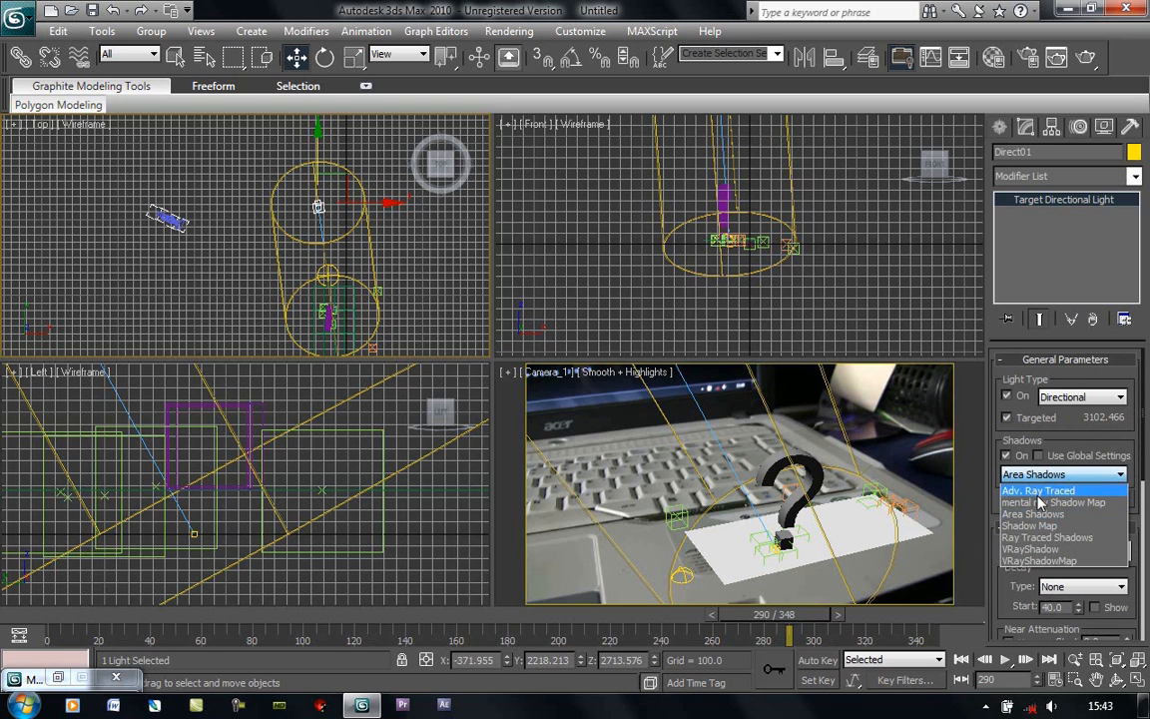
click(1039, 490)
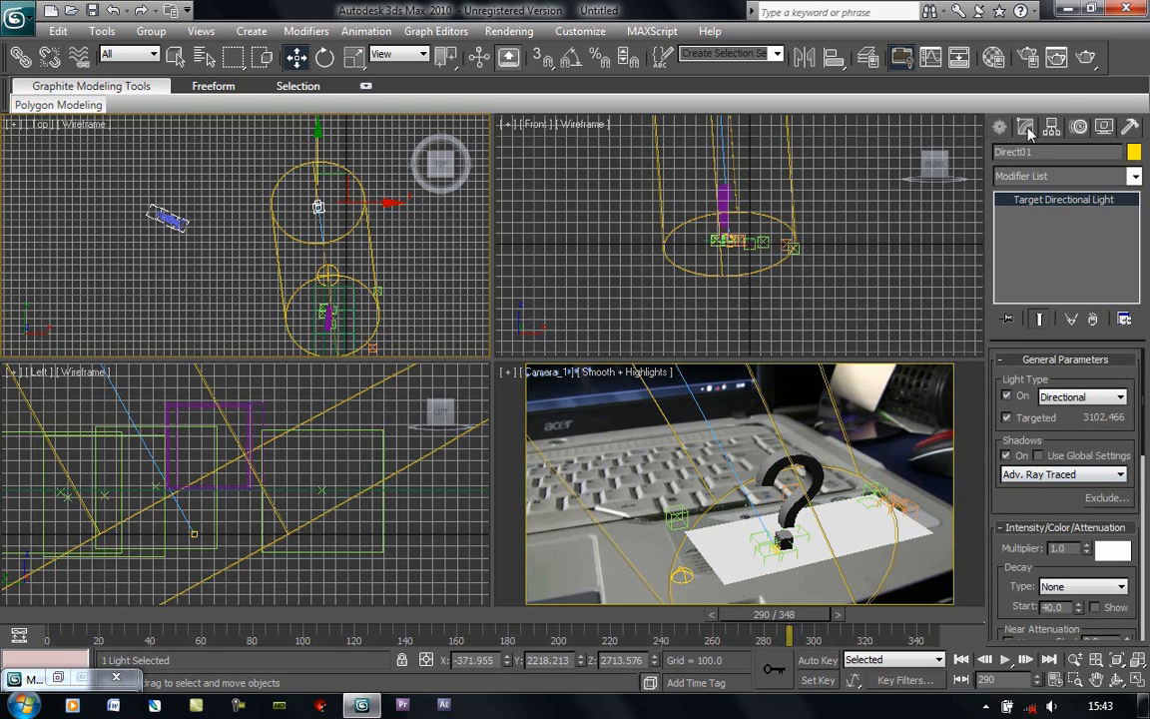
click(1084, 57)
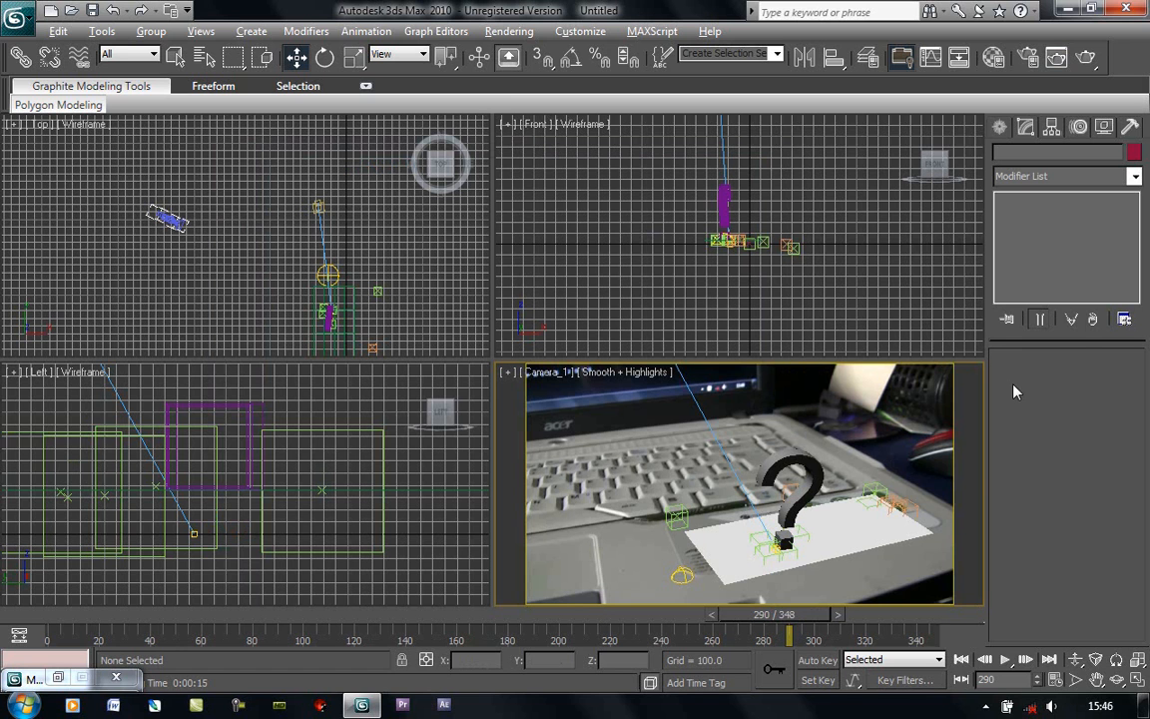
Check the environment background's map assignment and its Use Map setting
click(503, 31)
click(523, 197)
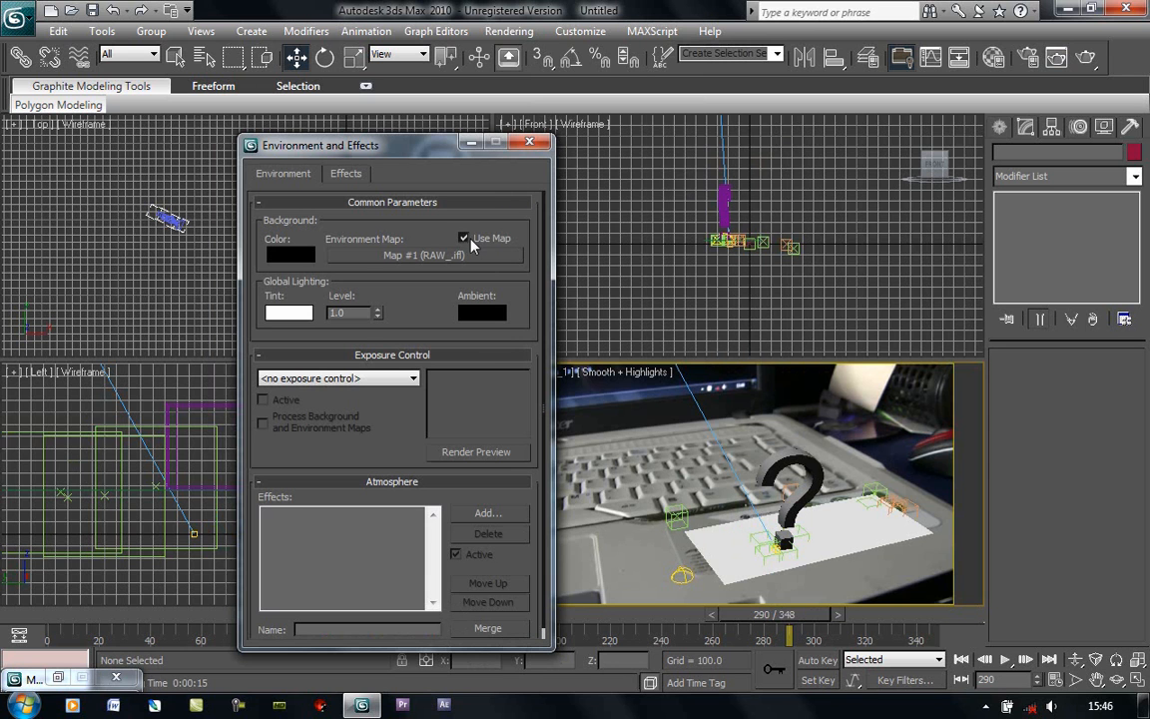
click(521, 145)
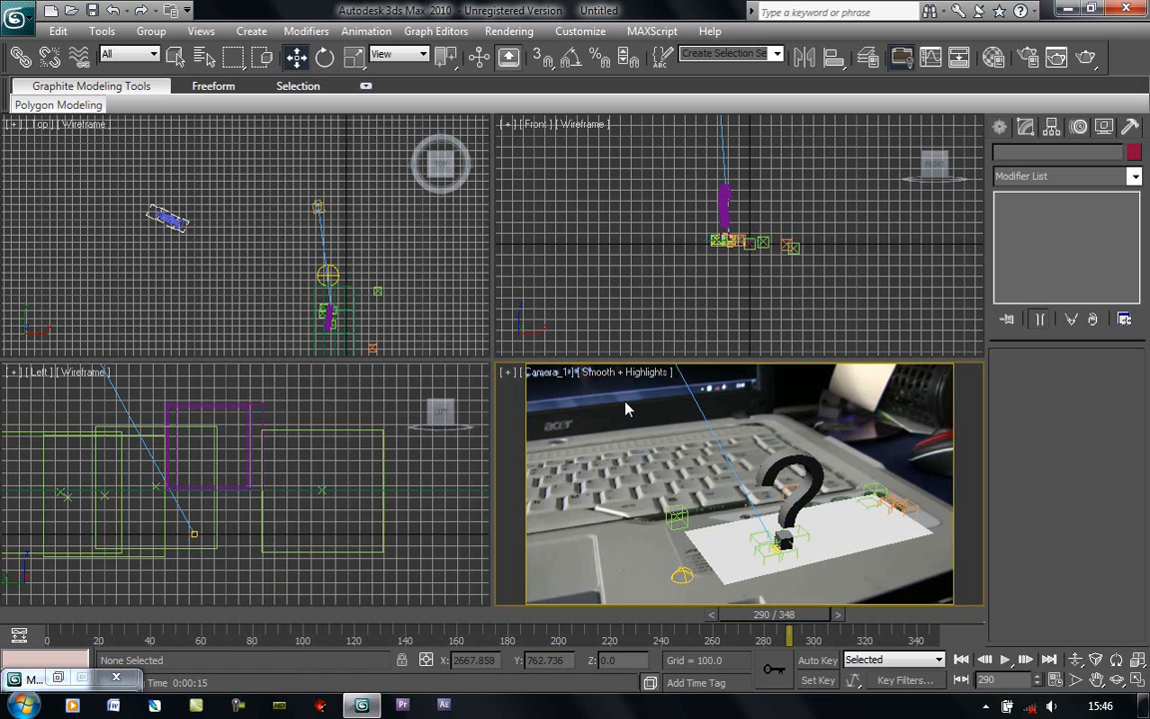
Set the render's time output to the Active Time Segment, covering frames 0 to 348
click(1031, 58)
click(155, 196)
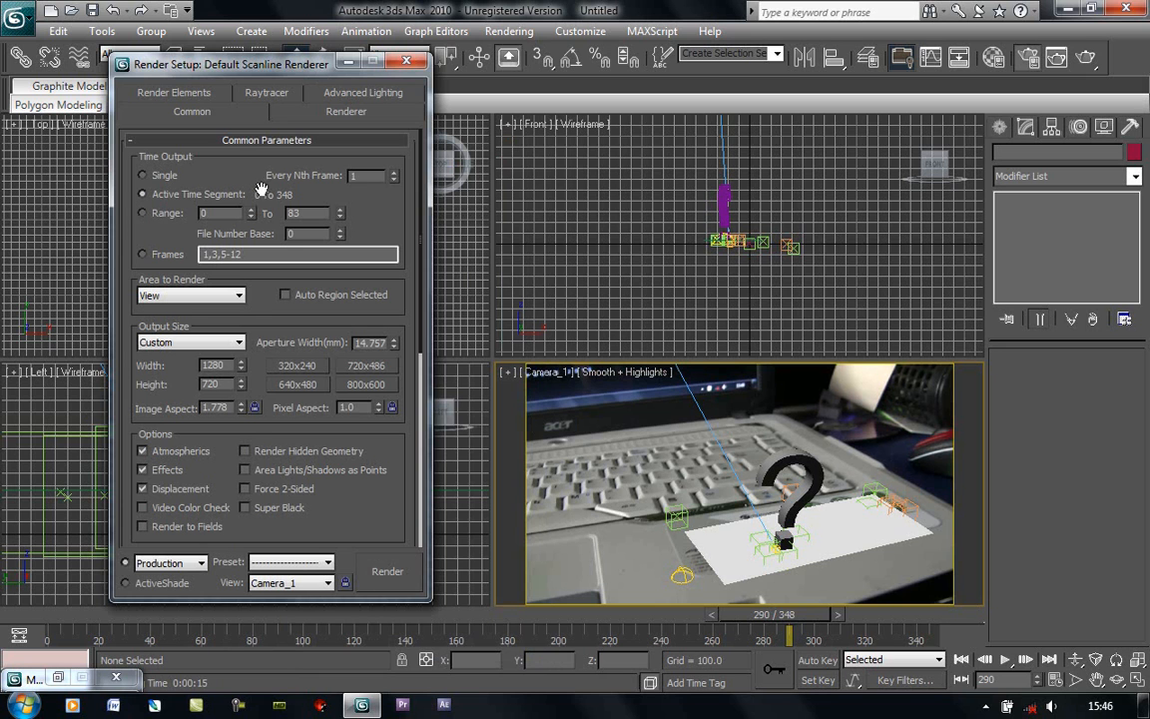
scroll(318, 473, down, 1)
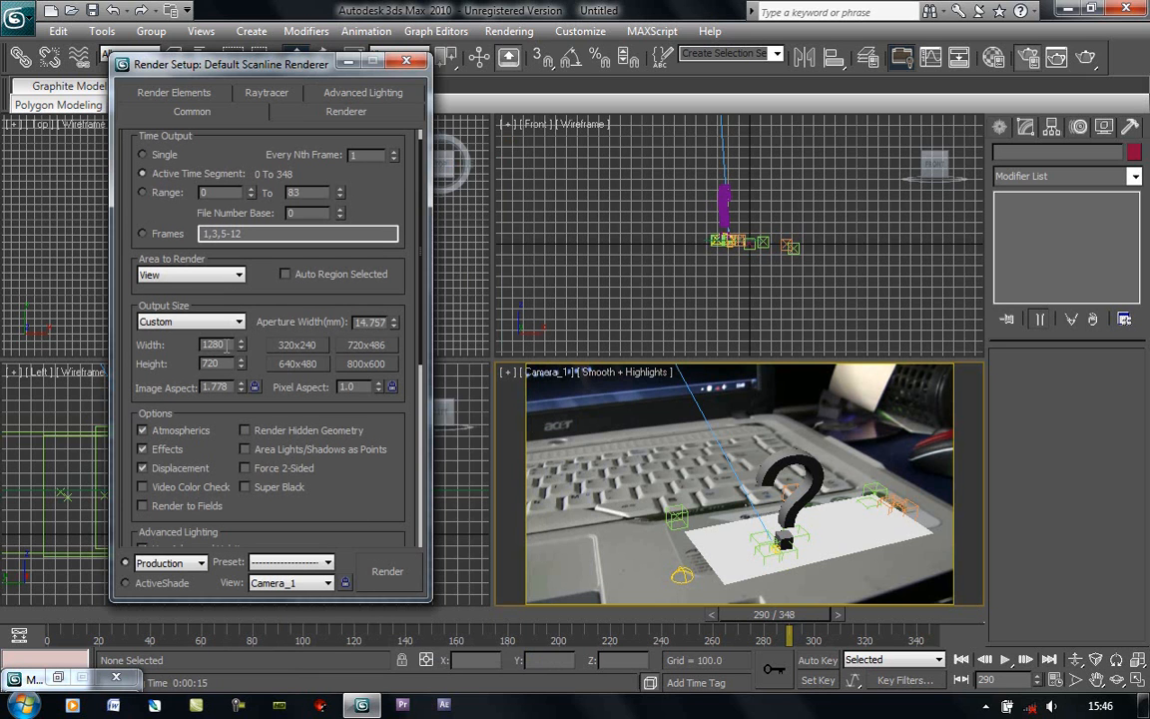
Start defining the render output file and choose the TRACK folder on the Storage (D:) drive as its location
drag(337, 506, 300, 153)
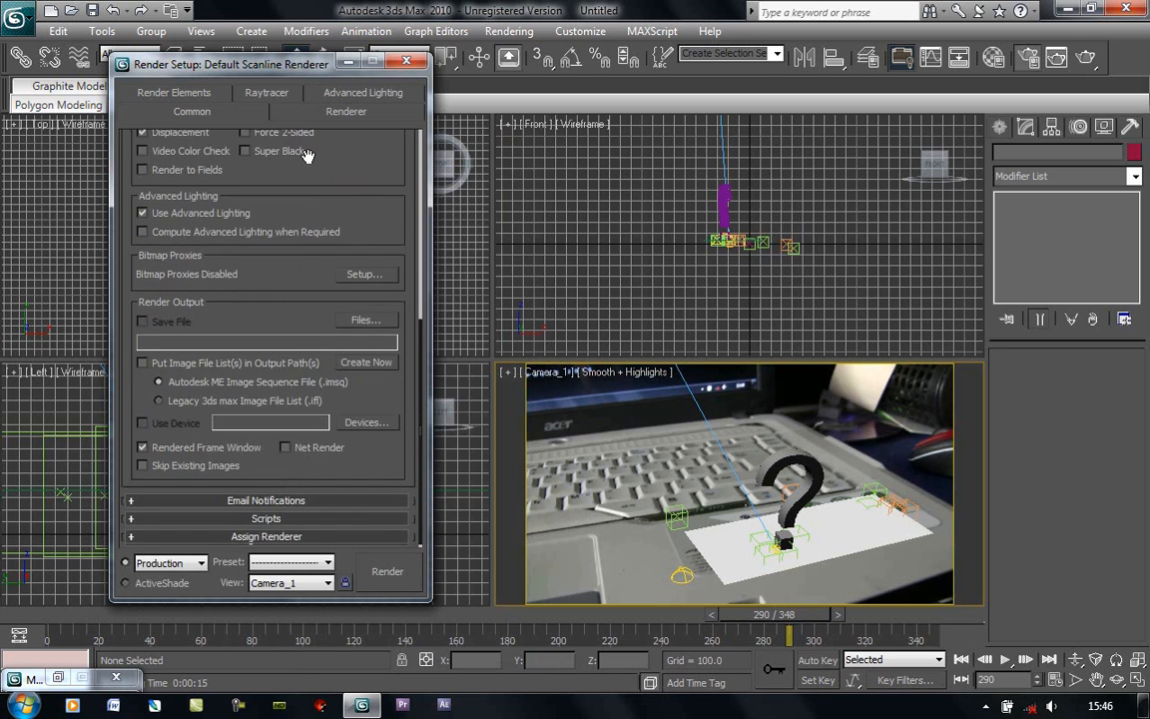
click(361, 321)
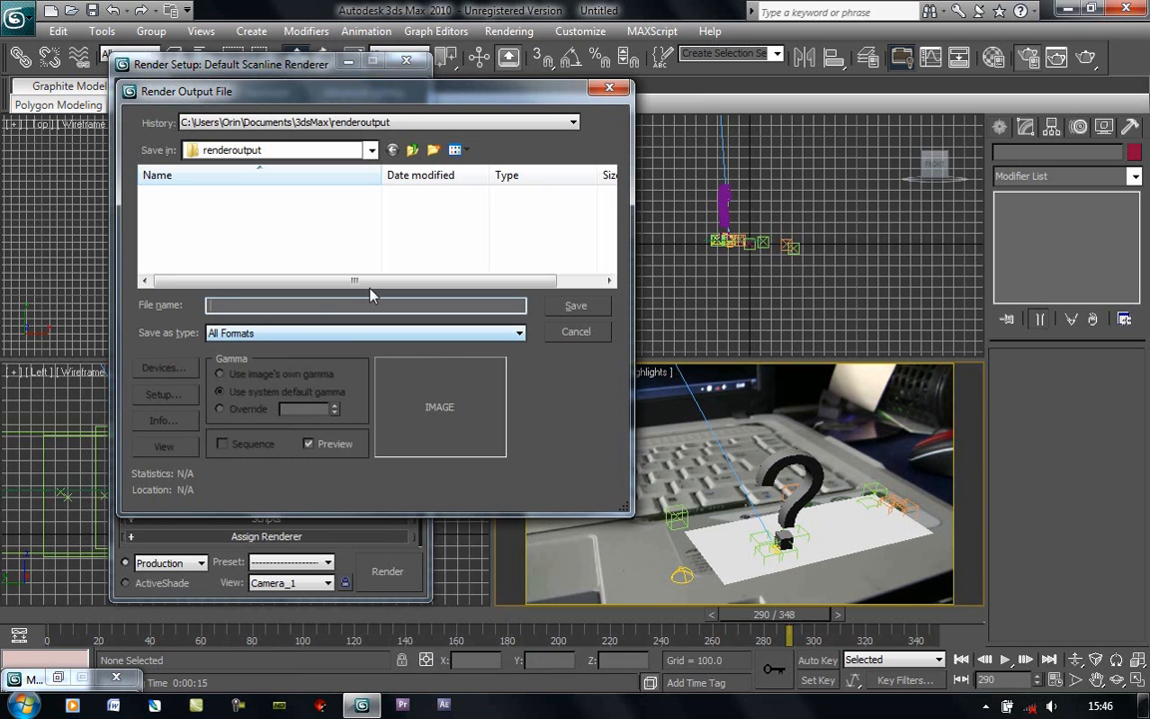
click(371, 150)
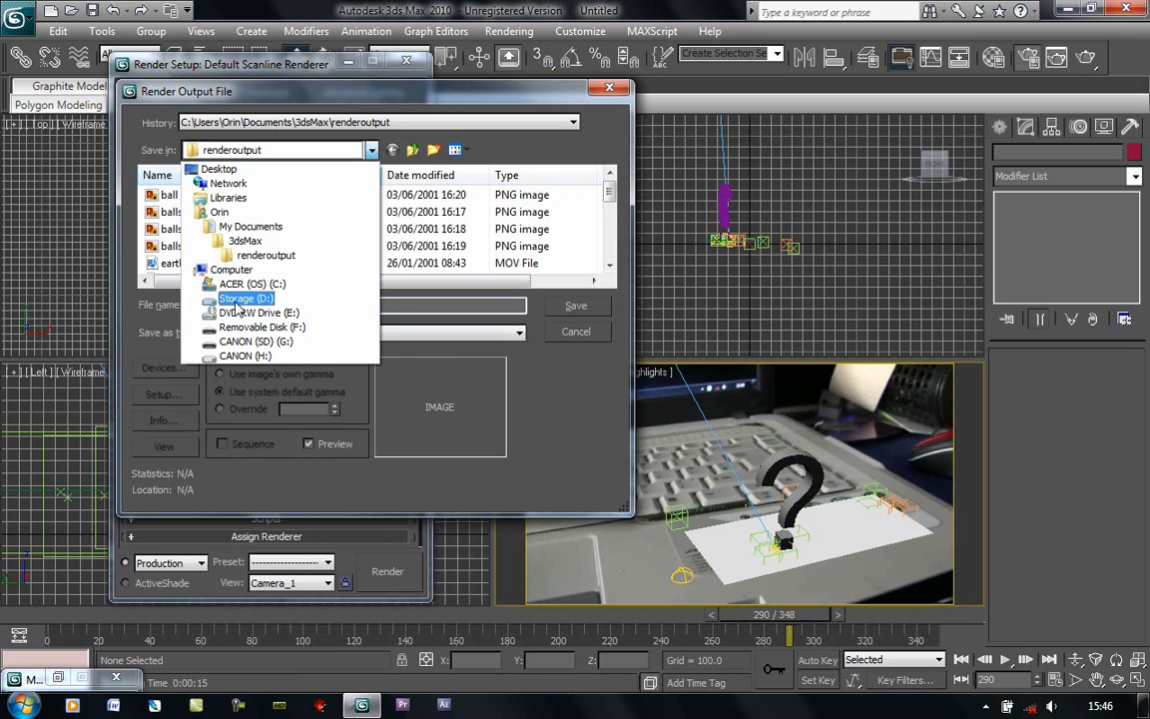
click(235, 295)
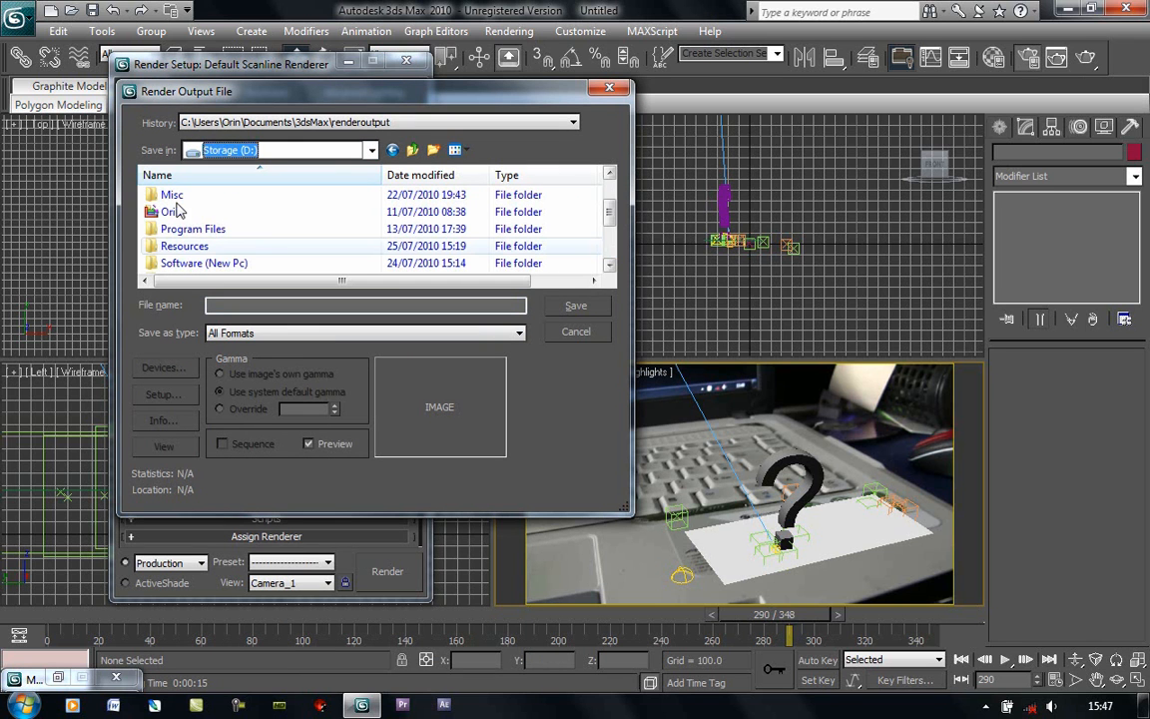
scroll(299, 255, down, 1)
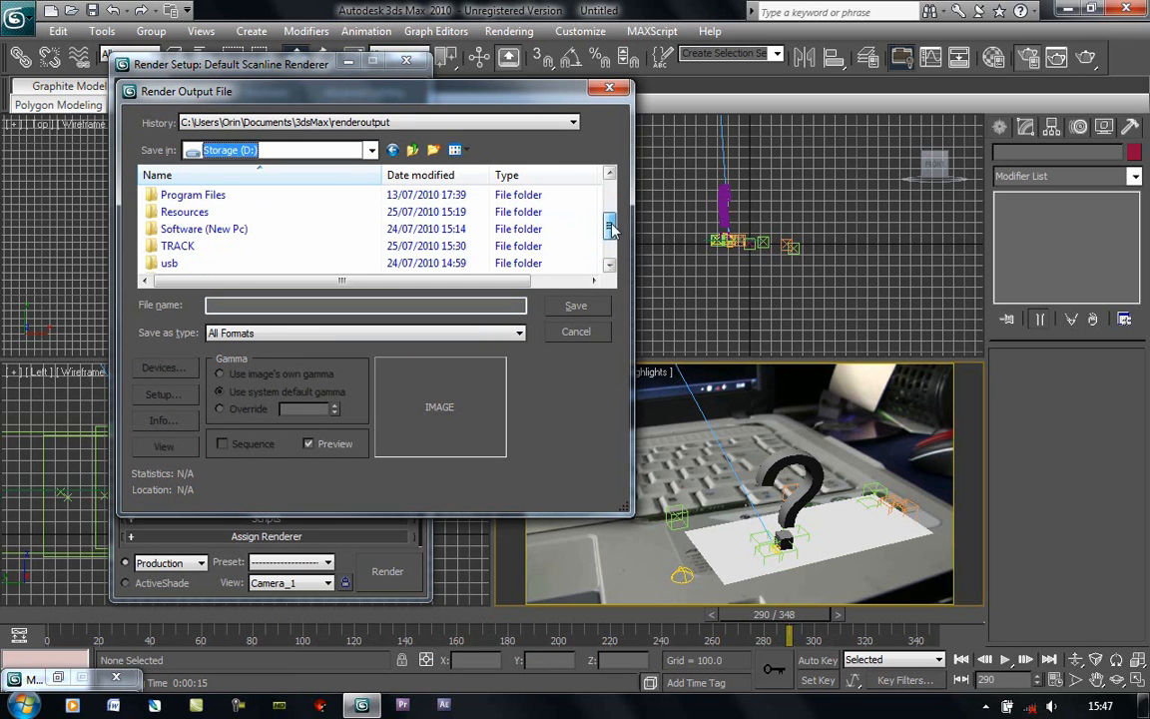
double_click(195, 247)
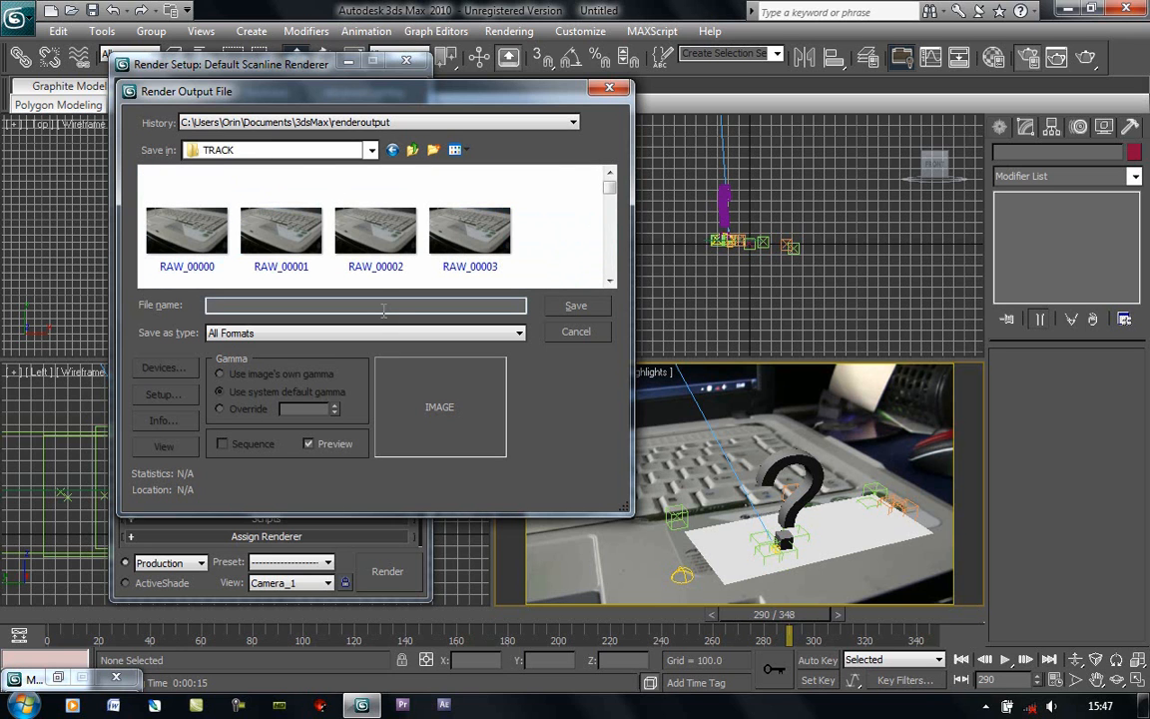
Save the output as Text in PNG format with RGB 48 bit colors and alpha channel, and render the sequence from Camera_1
click(383, 305)
text(Tex)
click(330, 334)
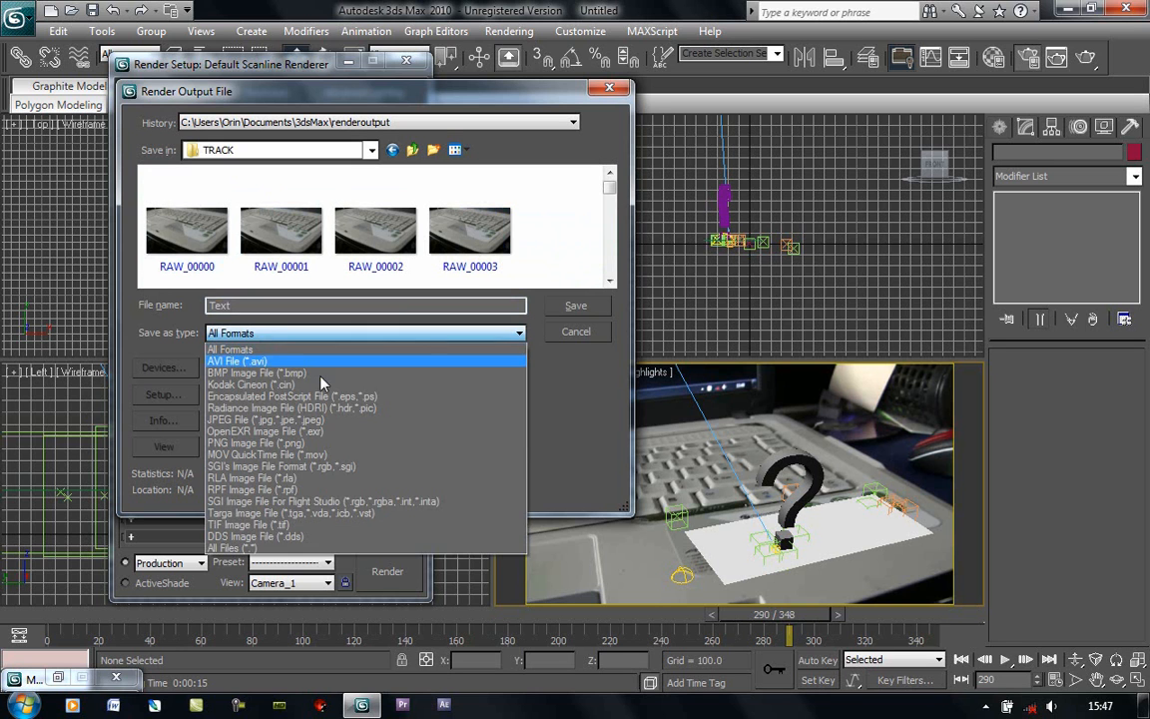
click(258, 445)
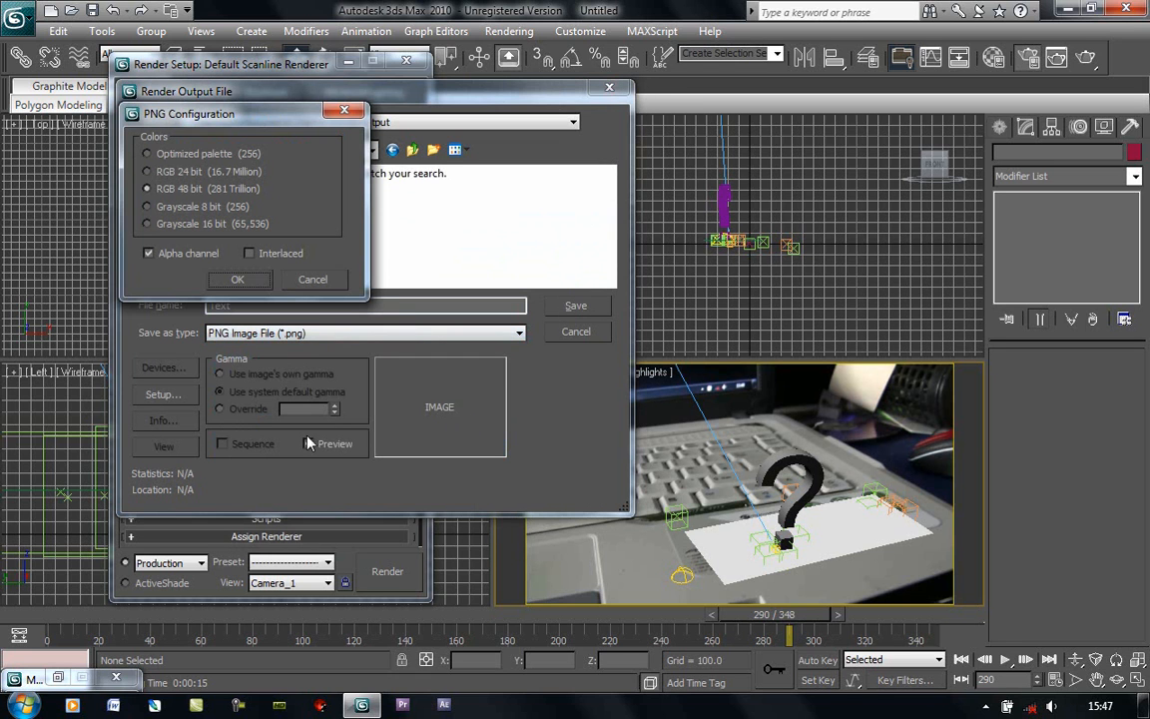
click(235, 278)
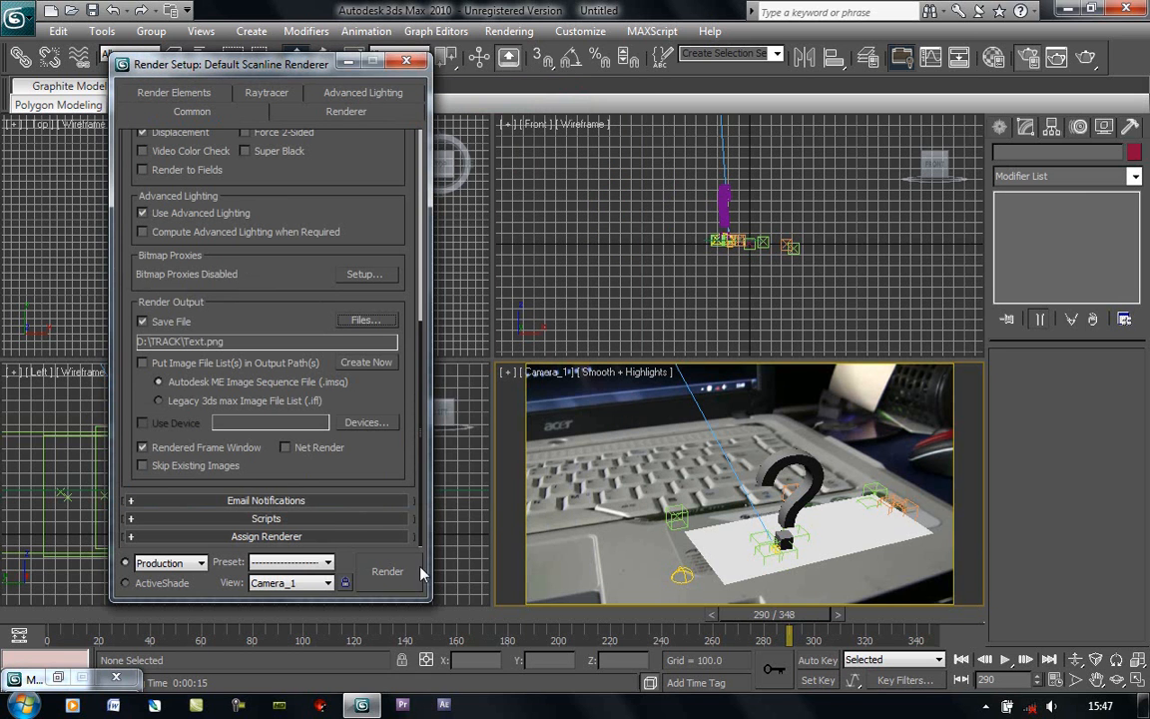
click(389, 571)
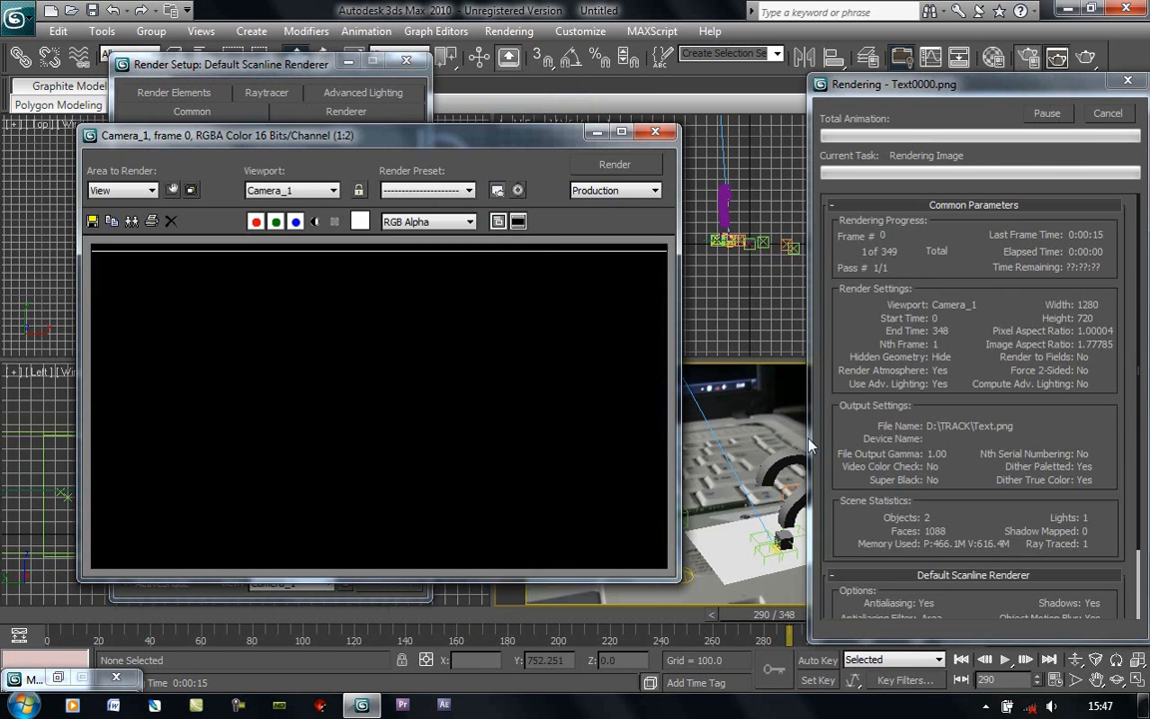